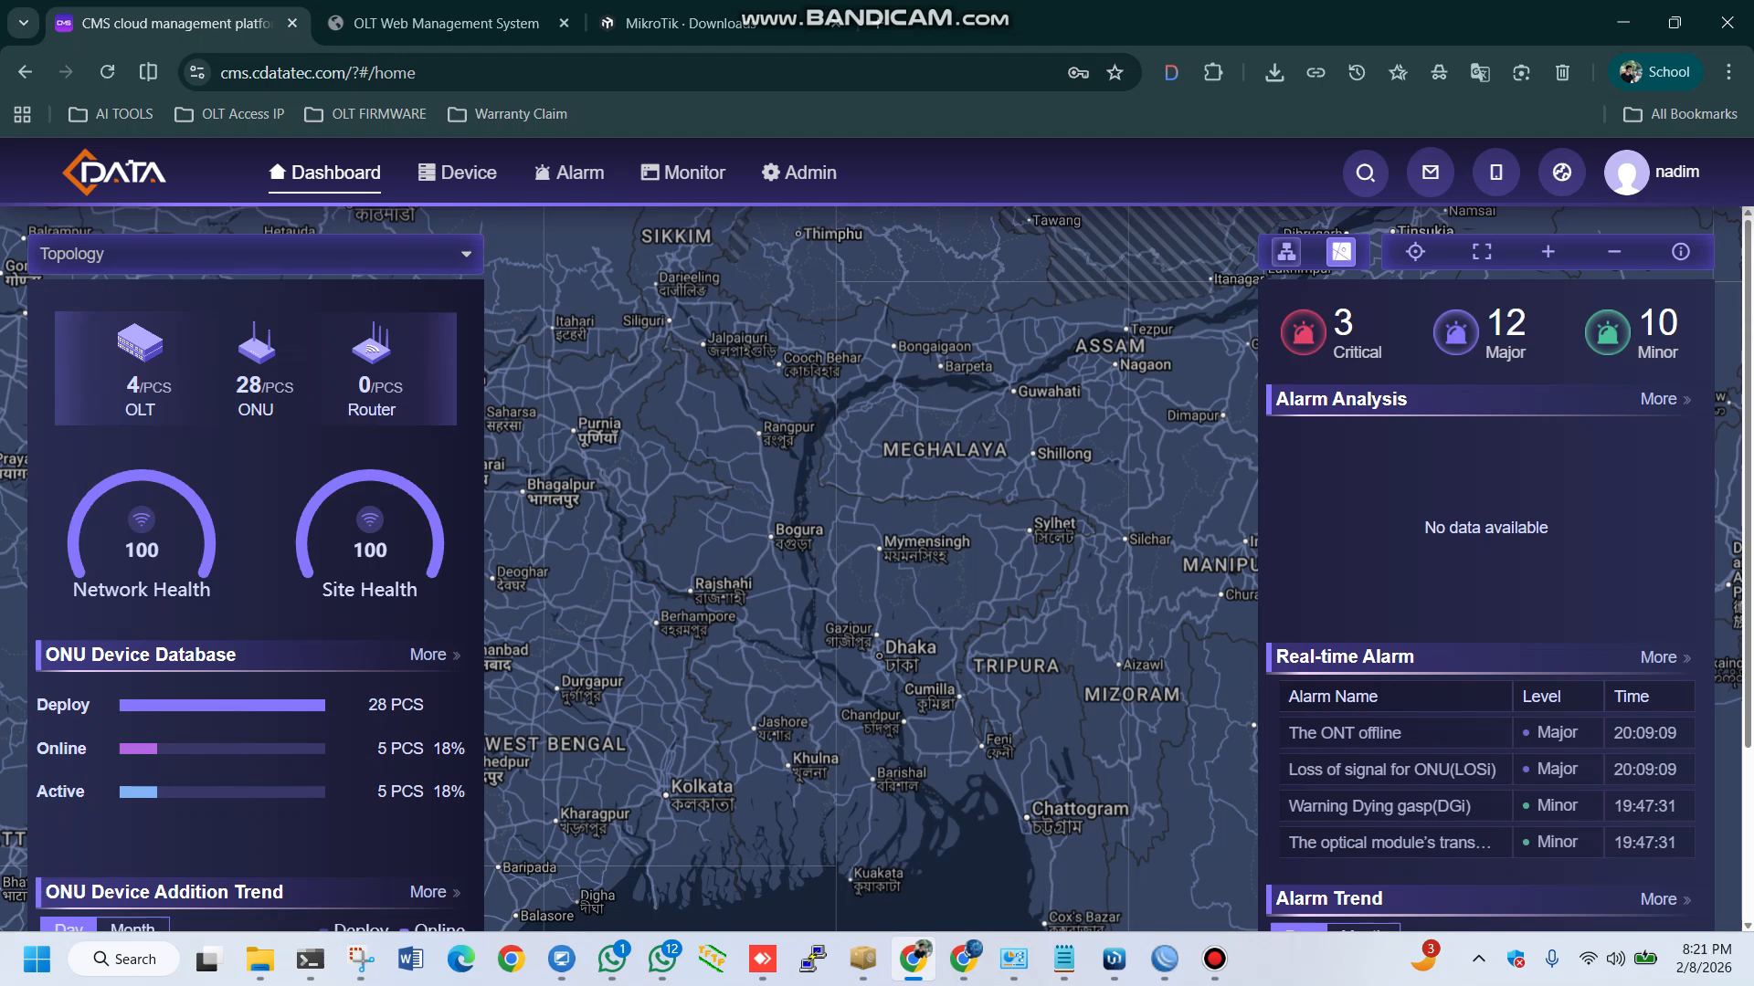
Create a new monitoring strategy and name it Ecom_Epon_Olt, leaving its description empty
{"action": "left_click", "coordinate": [683, 172]}
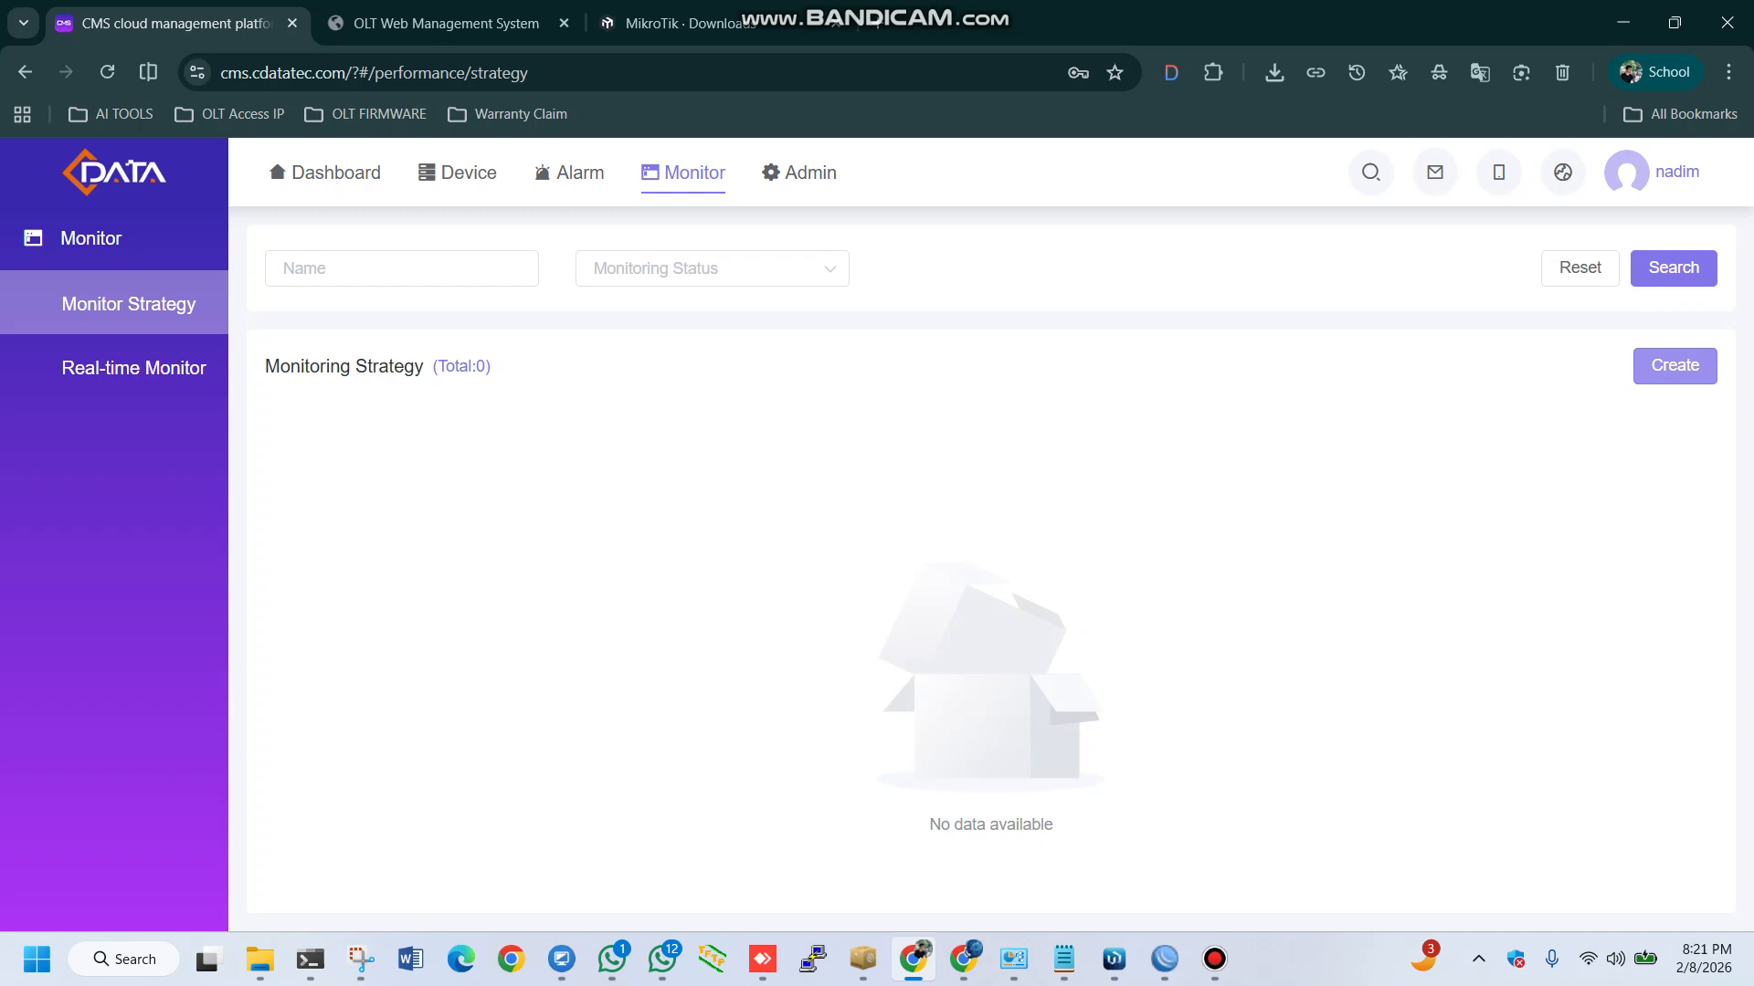
{"action": "left_click", "coordinate": [1674, 365]}
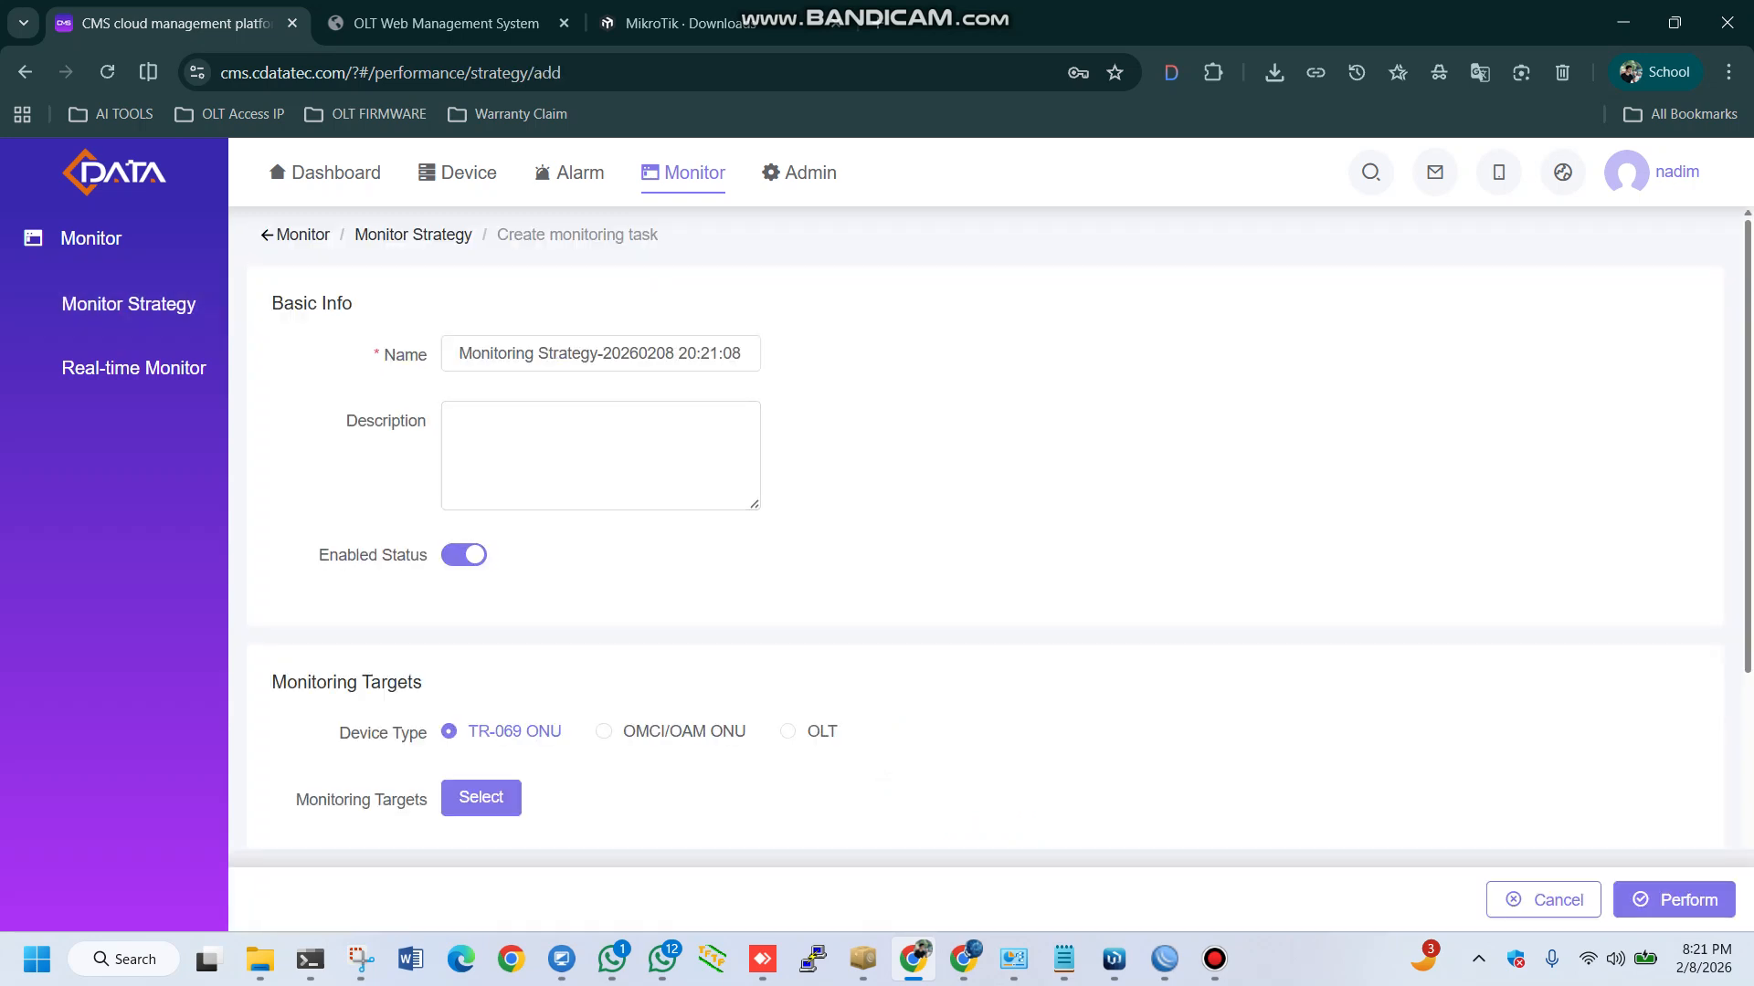
{"action": "left_click_drag", "start_coordinate": [456, 353], "coordinate": [746, 353]}
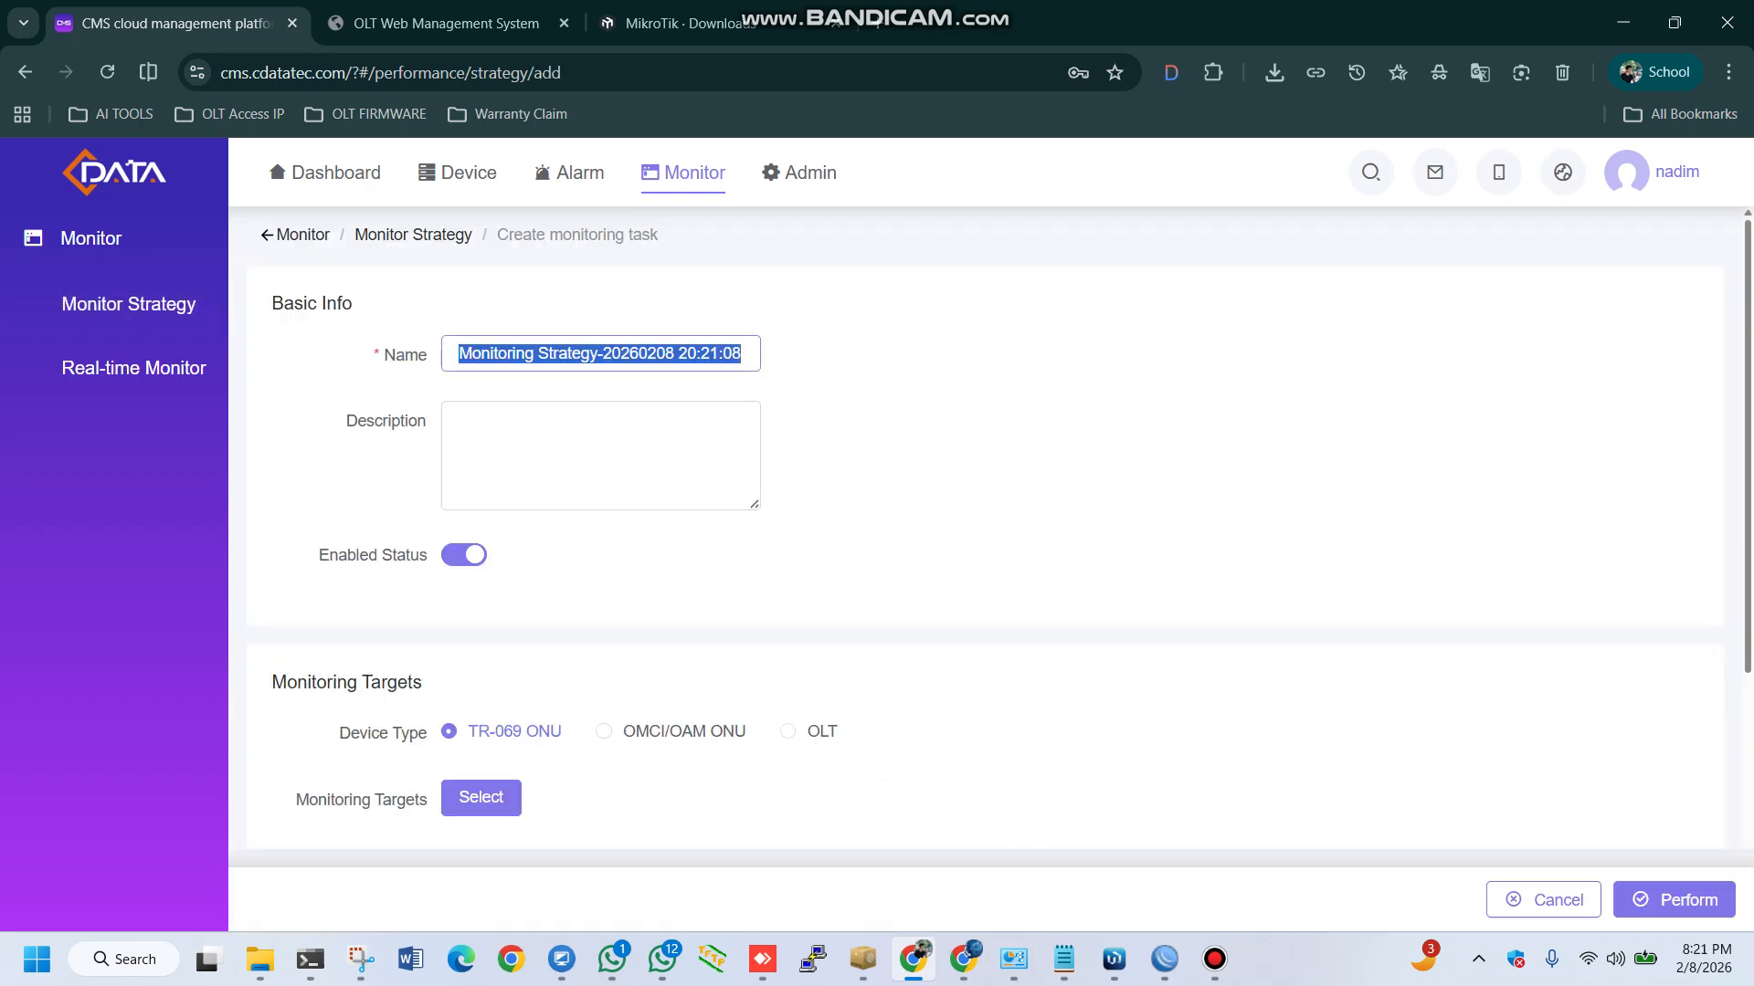
{"action": "type", "text": "Ecom"}
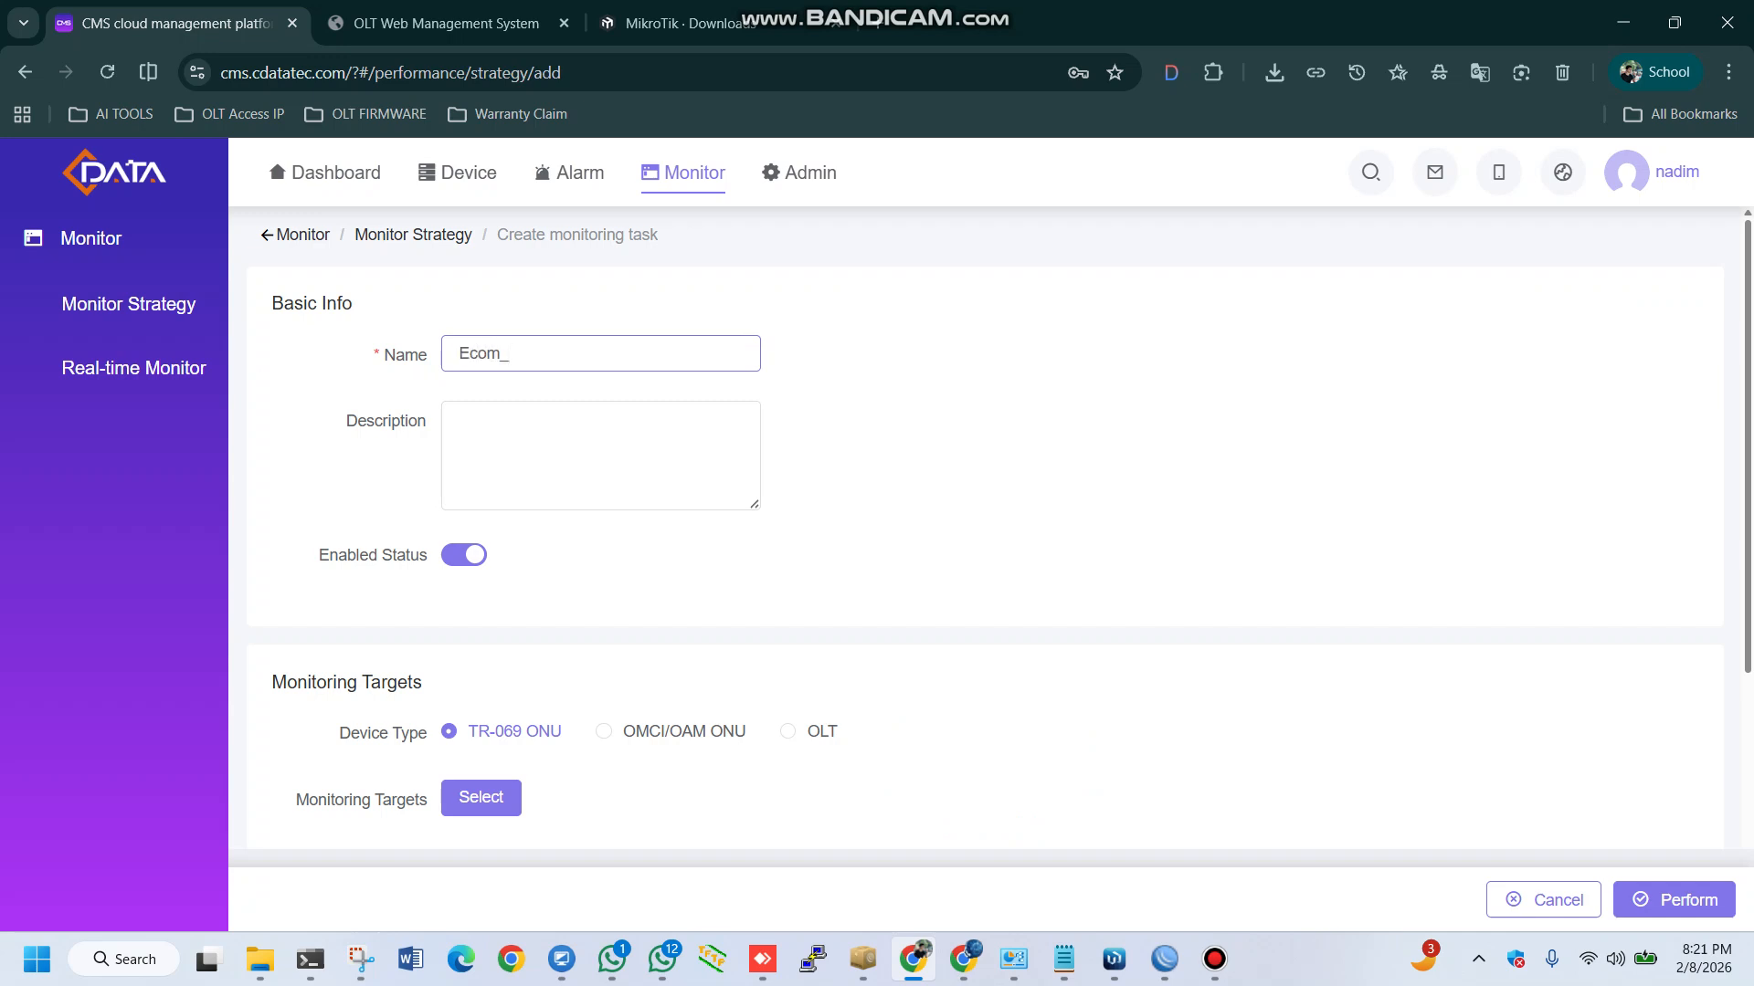
{"action": "type", "text": "_e"}
{"action": "key", "text": "BackSpace"}
{"action": "type", "text": "Epon_Olt"}
{"action": "left_click", "coordinate": [600, 448]}
Set the device type of the strategy's monitoring targets to OLT
{"action": "scroll", "coordinate": [985, 539], "scroll_direction": "down", "scroll_amount": 1}
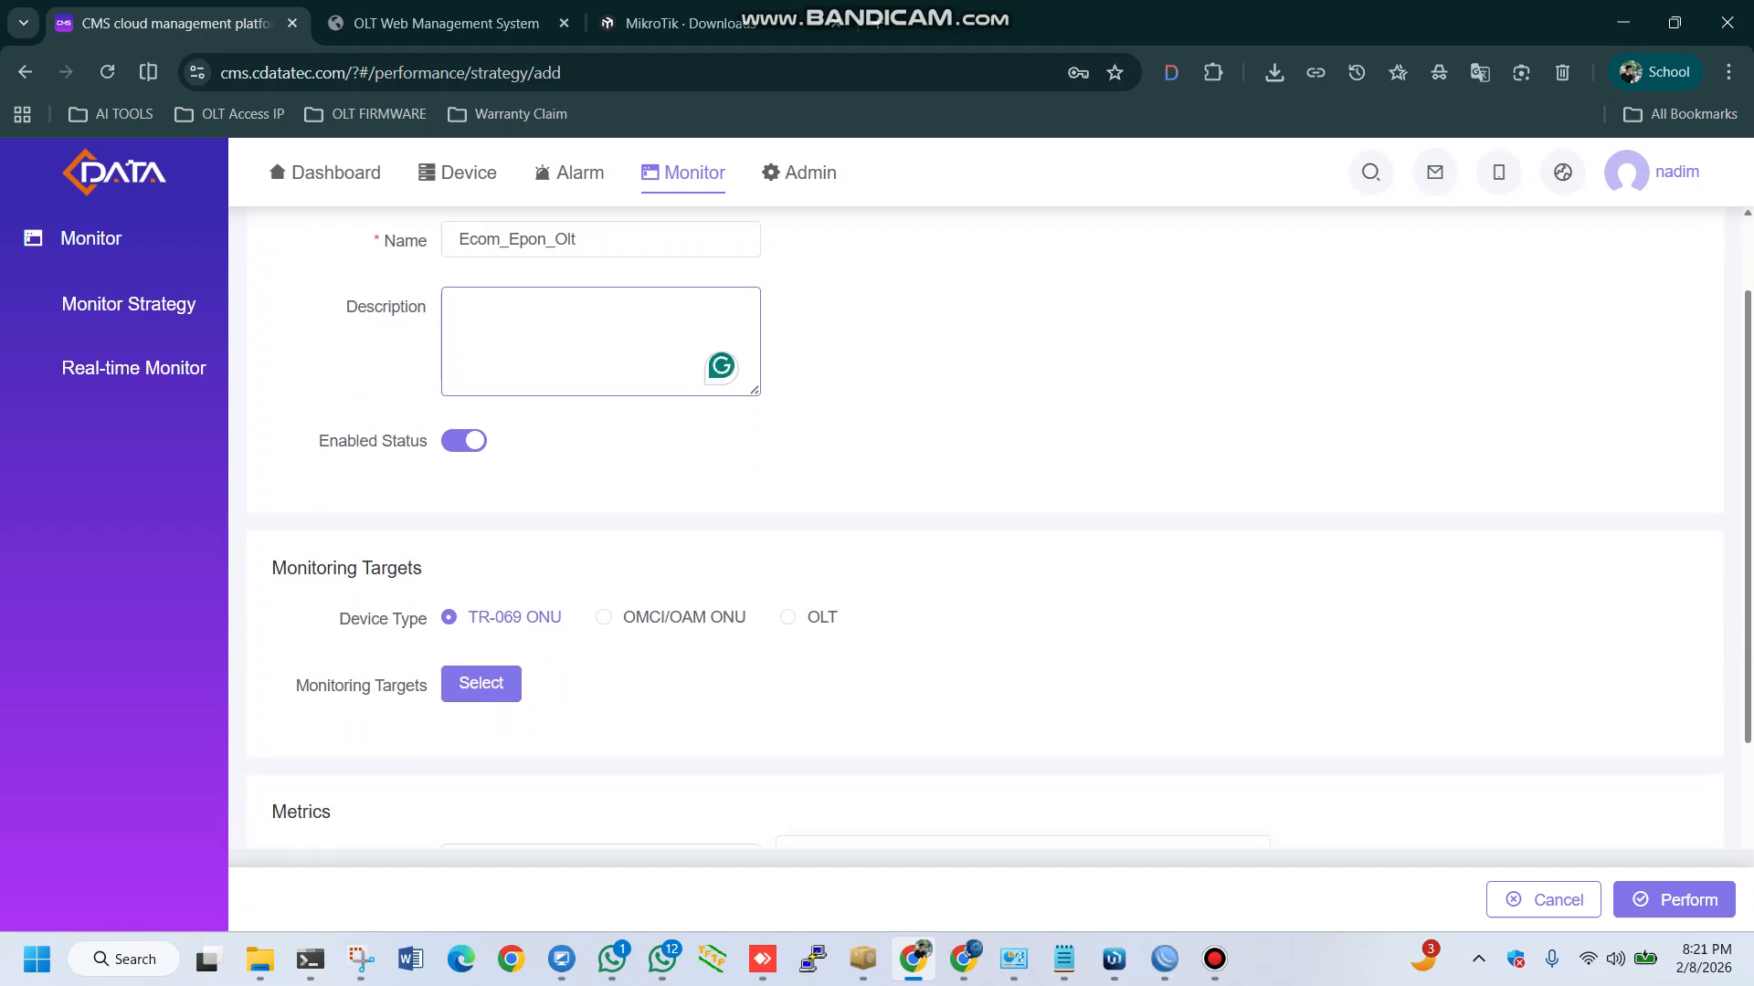
{"action": "scroll", "coordinate": [998, 529], "scroll_direction": "down", "scroll_amount": 2}
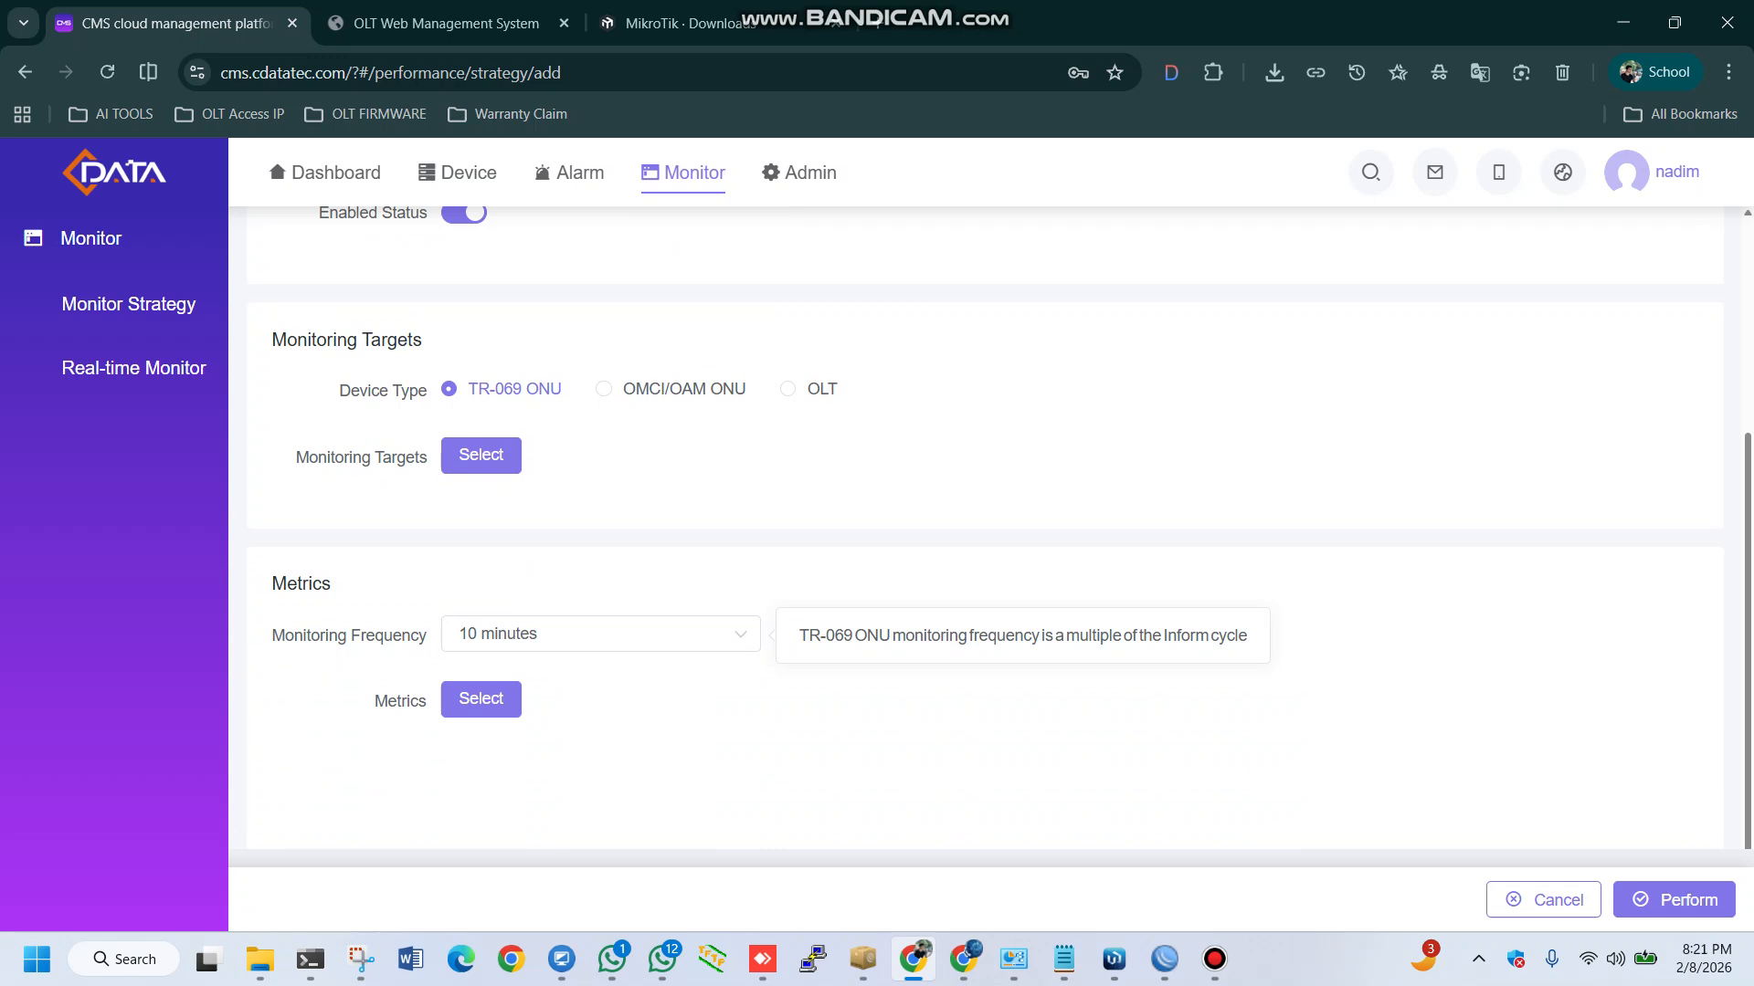
{"action": "left_click_drag", "start_coordinate": [272, 340], "coordinate": [423, 340]}
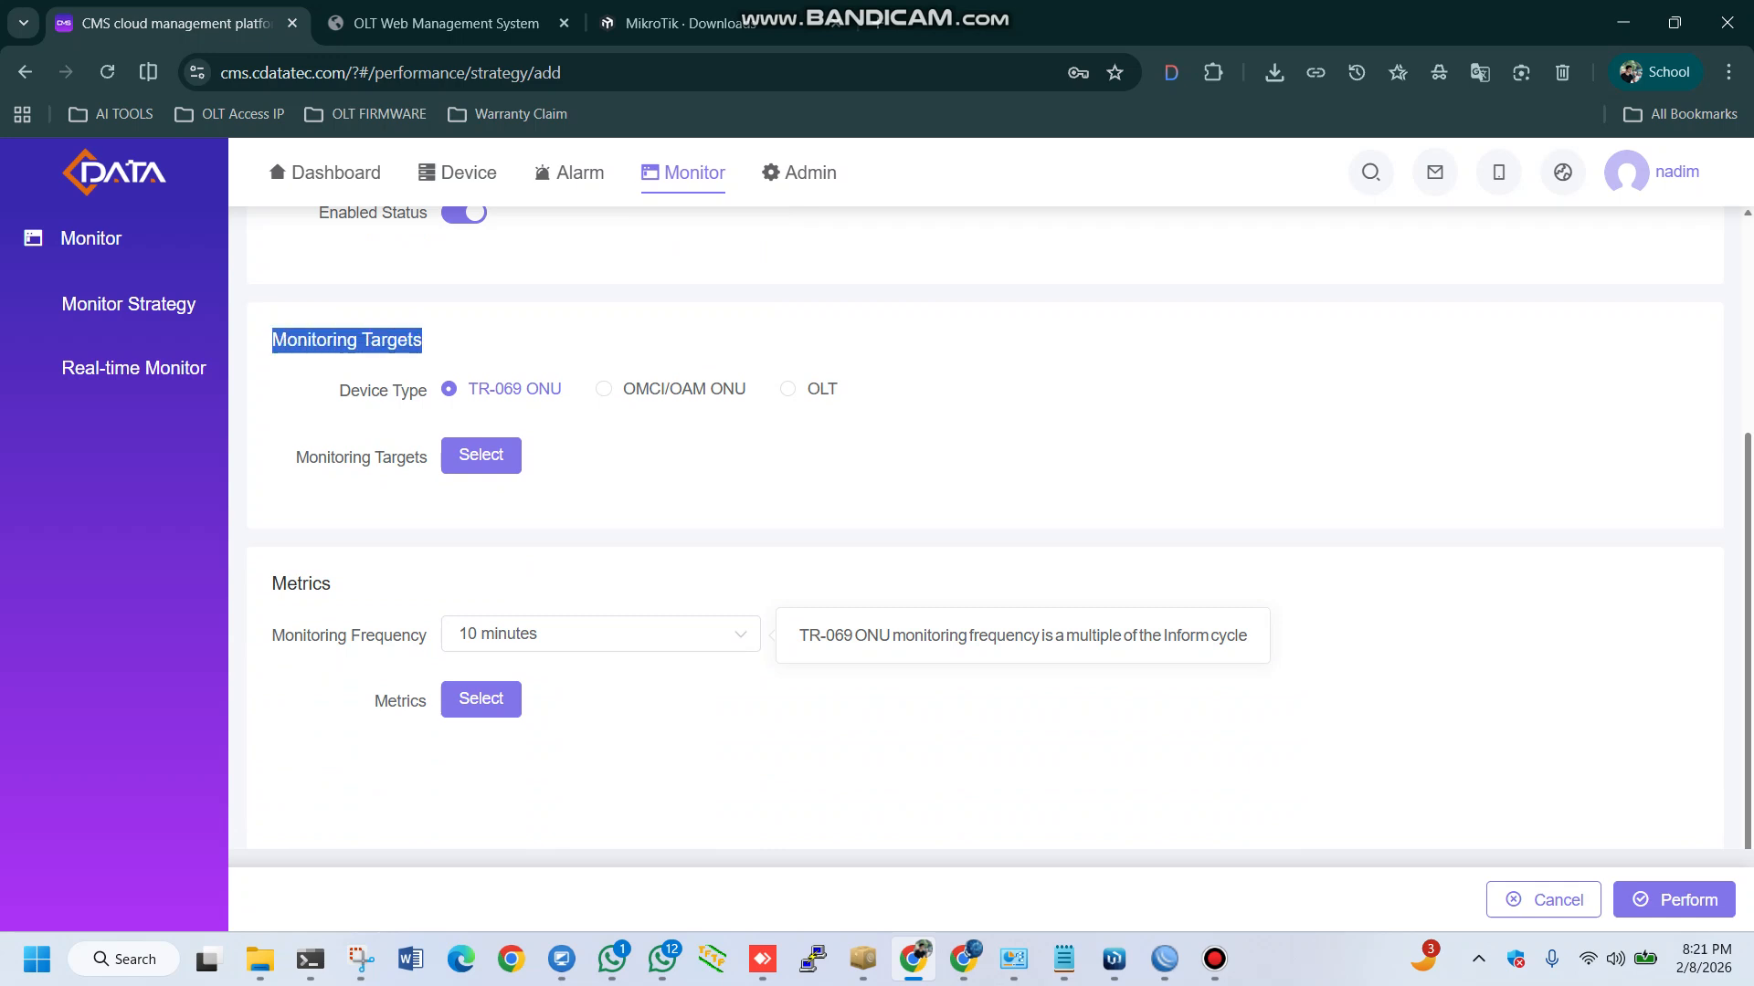
{"action": "left_click", "coordinate": [448, 340]}
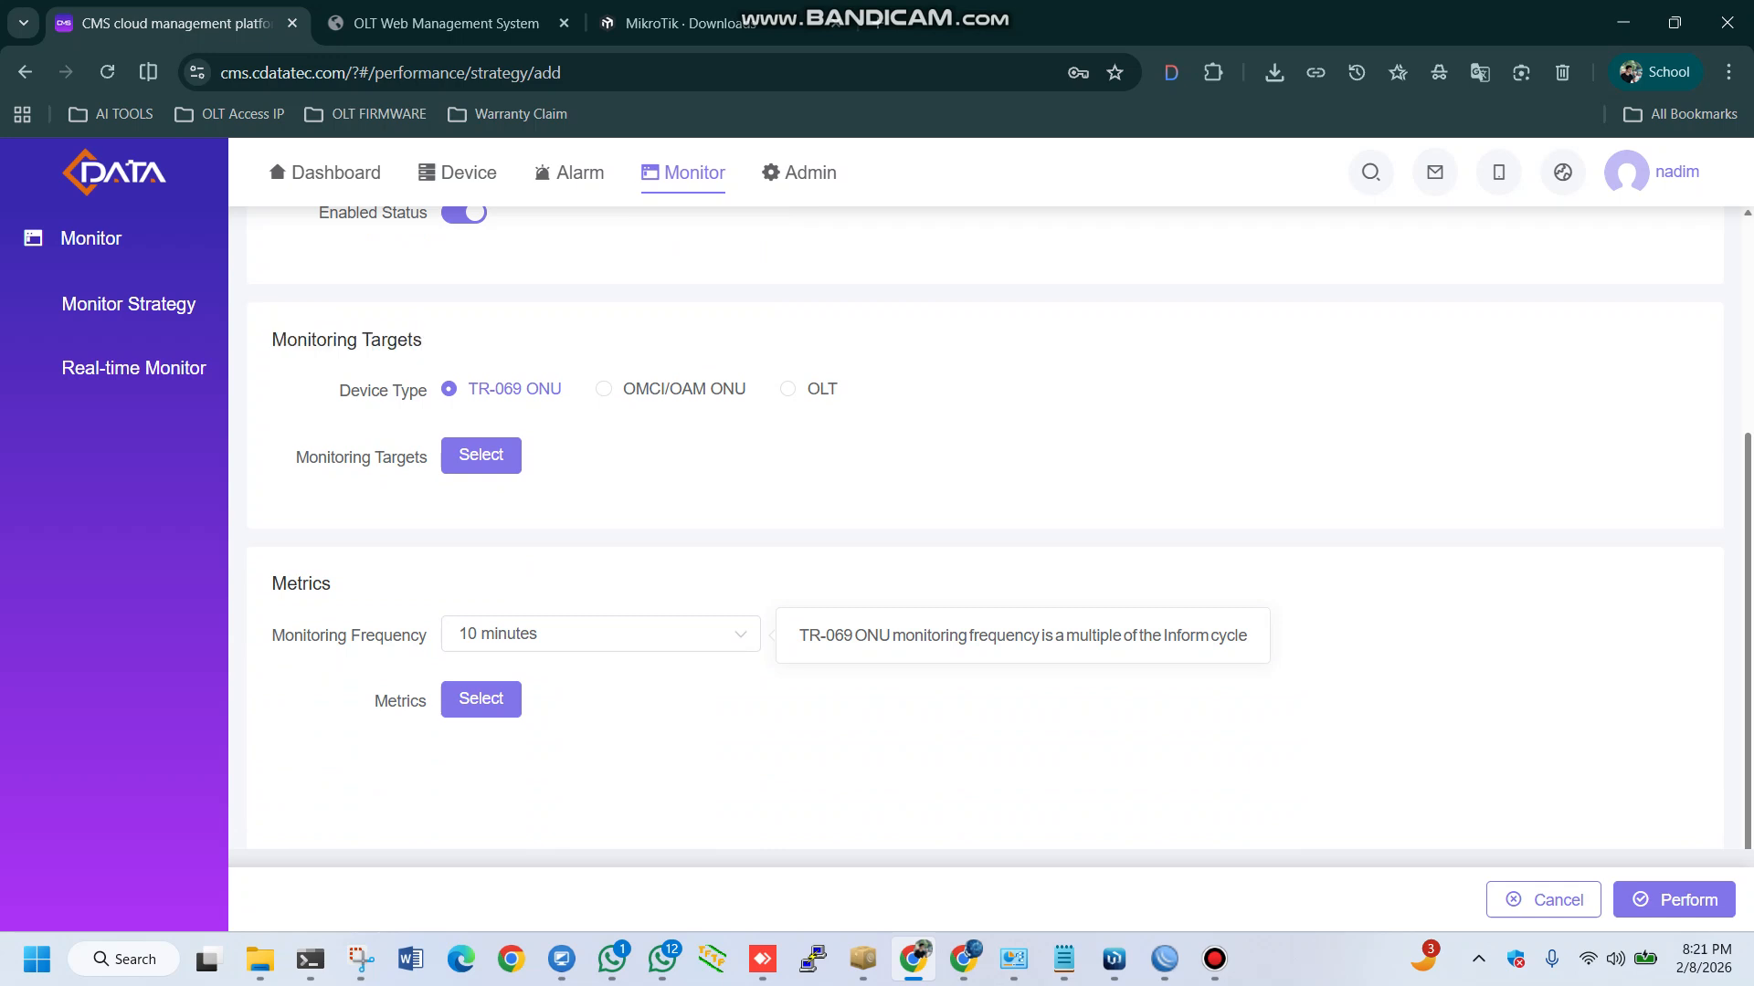
{"action": "left_click", "coordinate": [788, 389]}
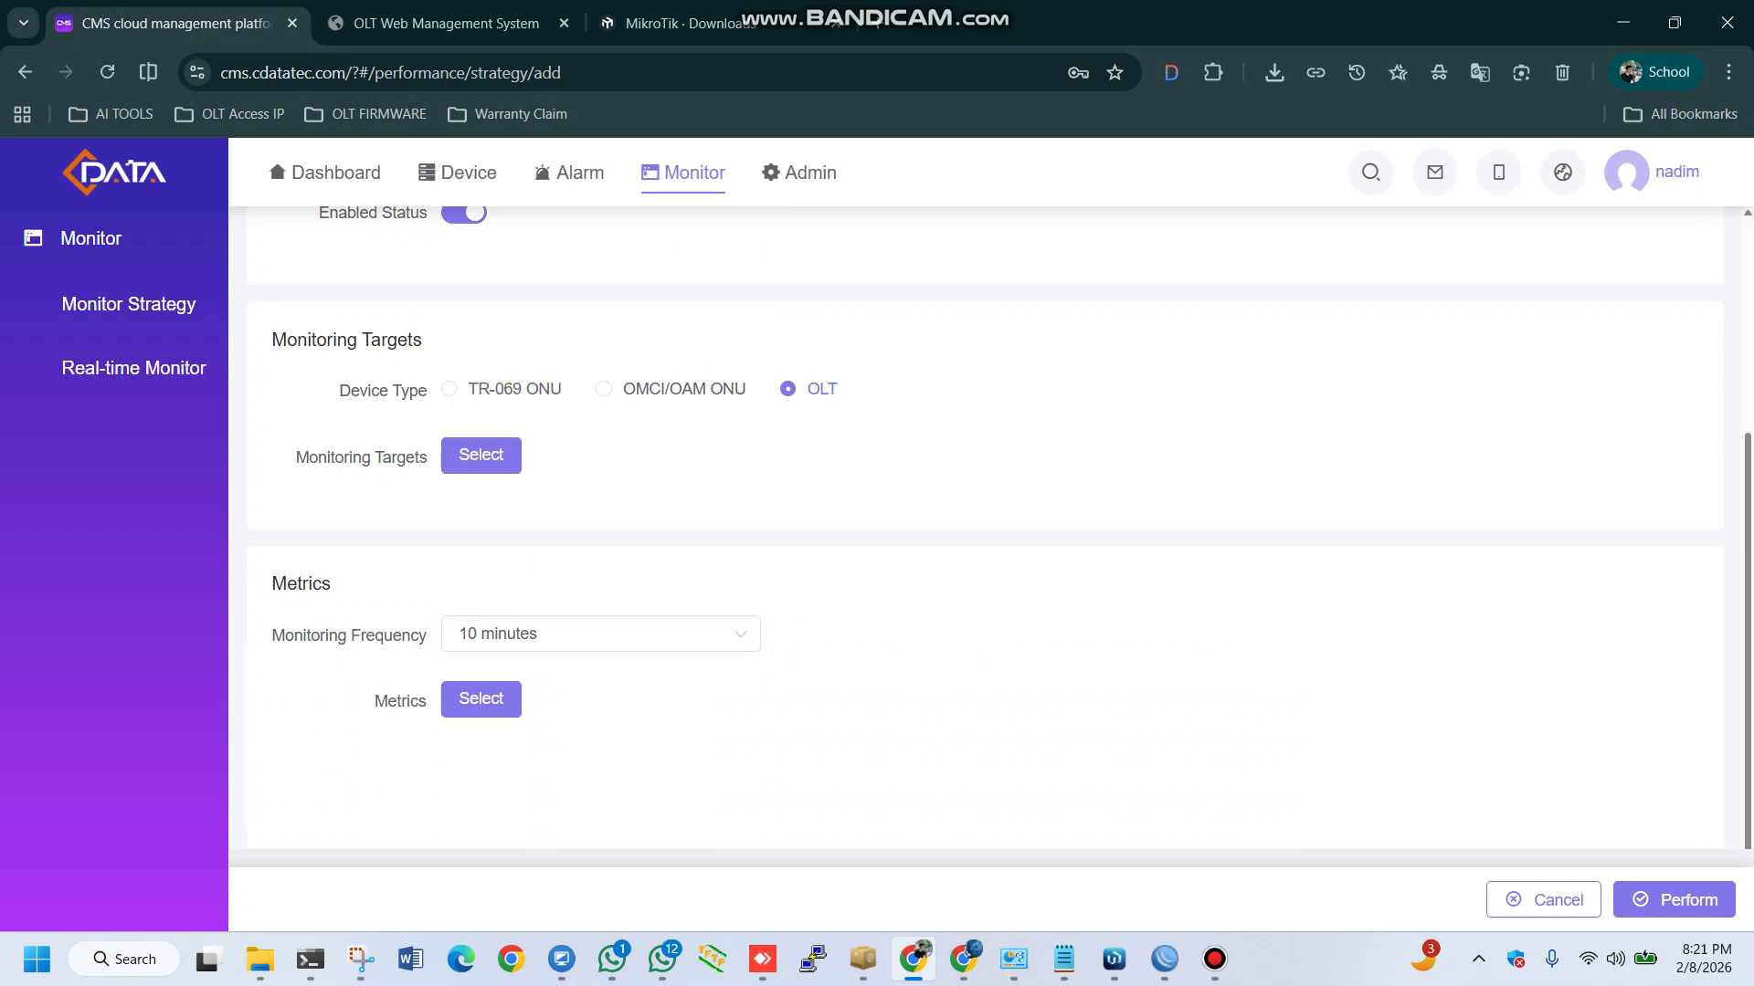
Filter the static objects by model E08EP-4S+ and add the OLT at 192.168.89.41 as the monitoring target
{"action": "left_click", "coordinate": [481, 454]}
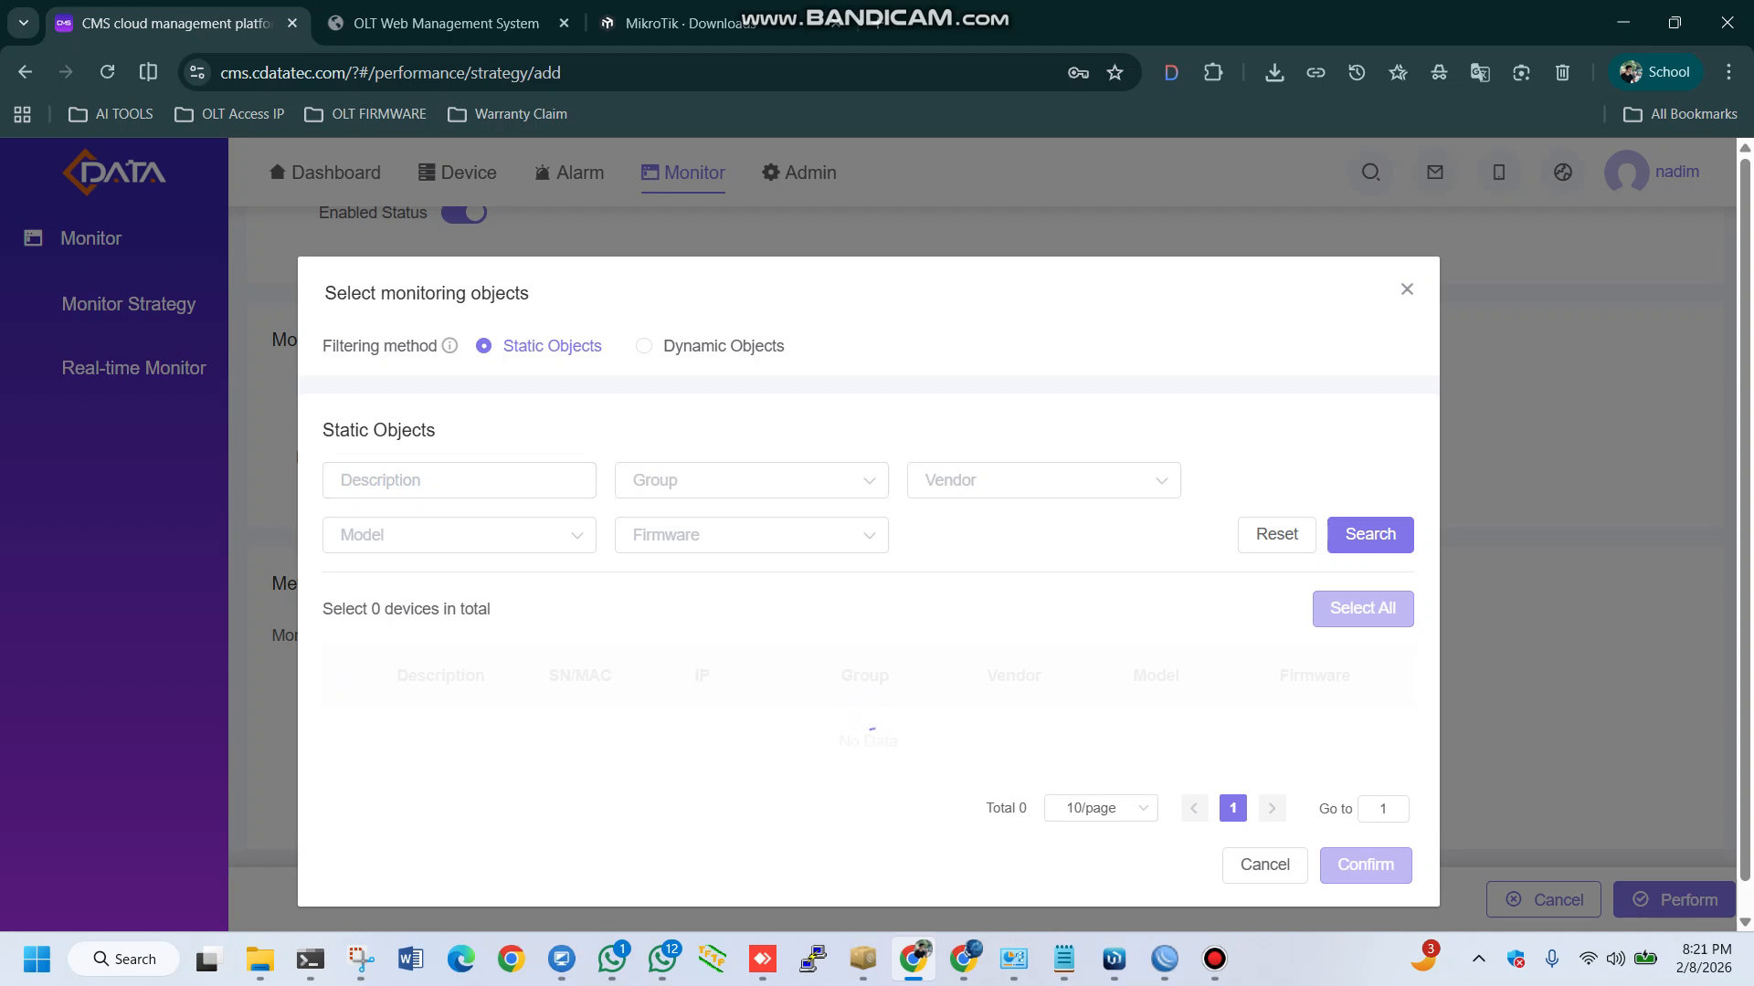
{"action": "scroll", "coordinate": [868, 548], "scroll_direction": "down", "scroll_amount": 1}
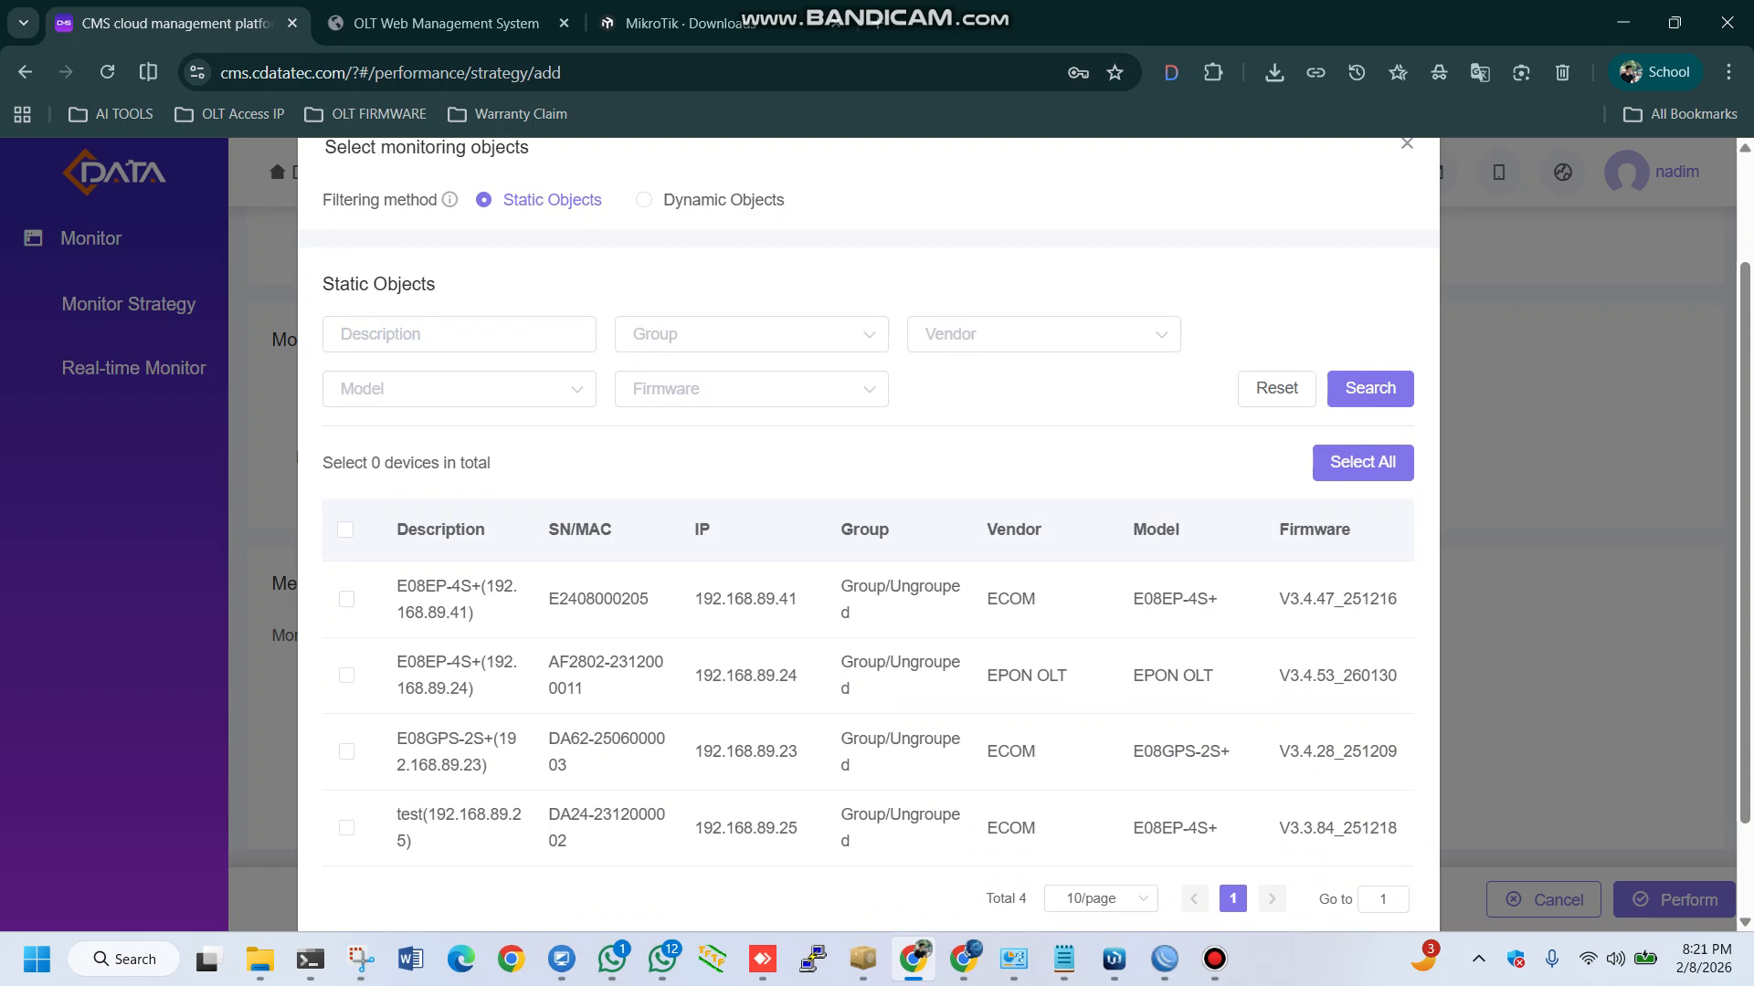
{"action": "left_click", "coordinate": [458, 389]}
{"action": "left_click", "coordinate": [459, 389]}
{"action": "left_click", "coordinate": [458, 389]}
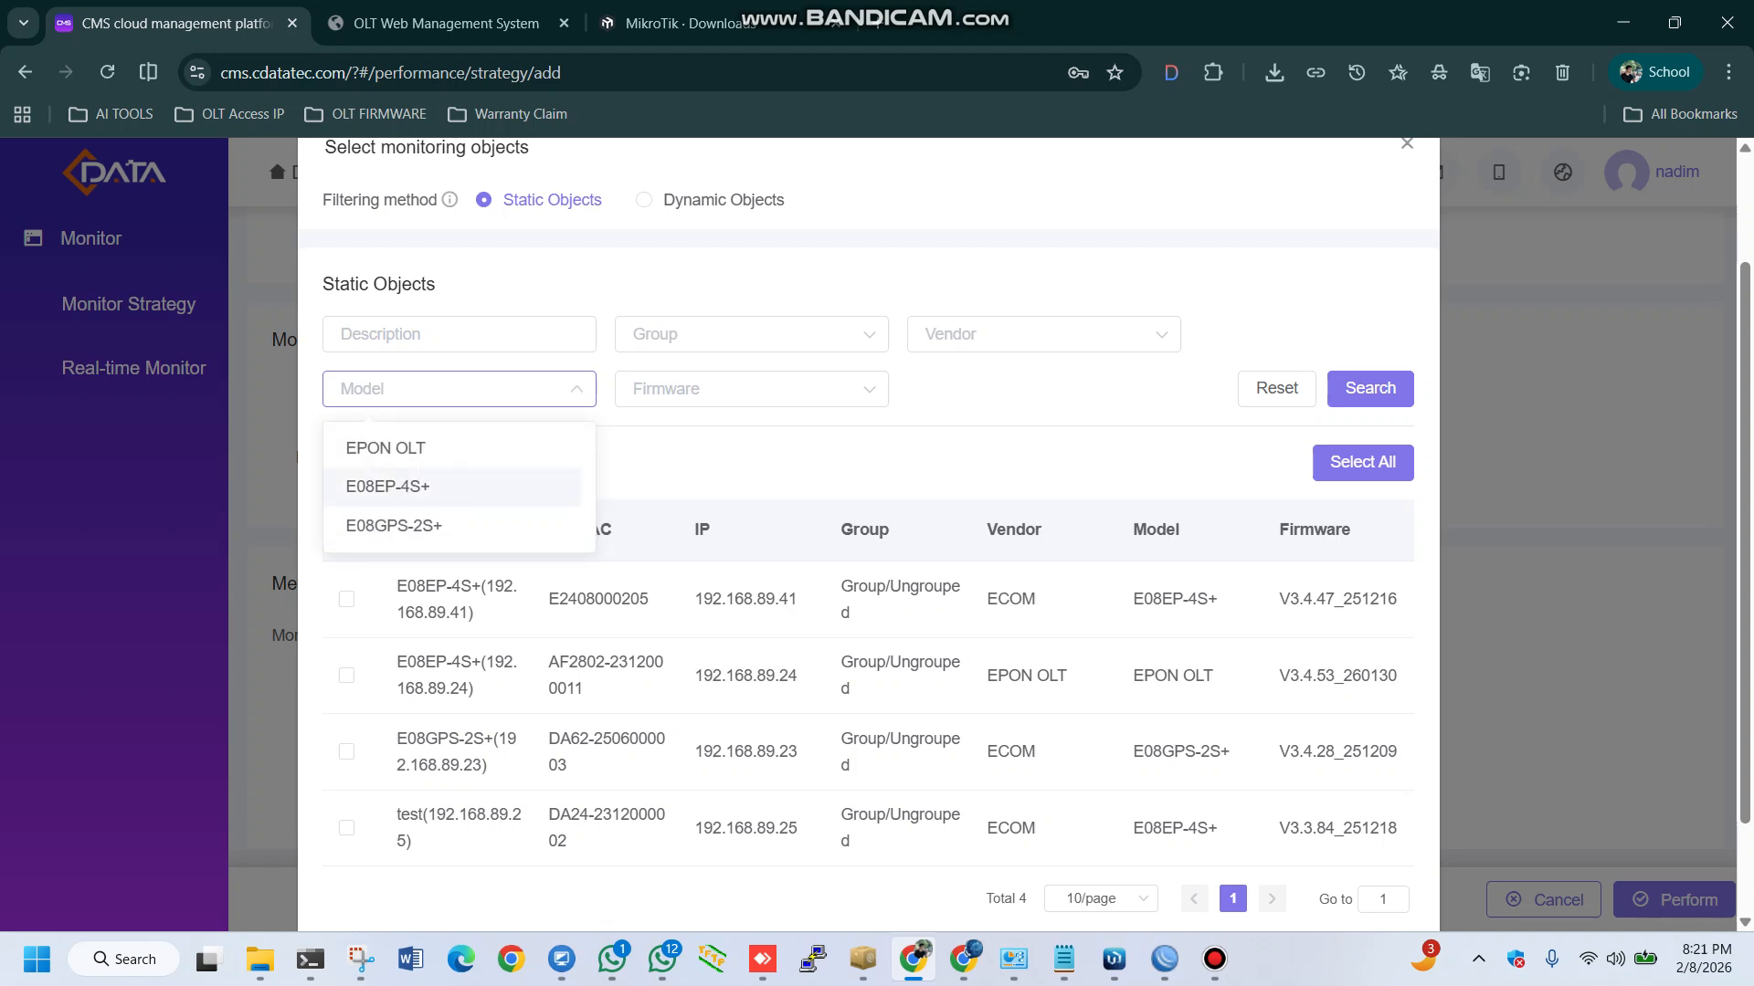
{"action": "left_click", "coordinate": [387, 486]}
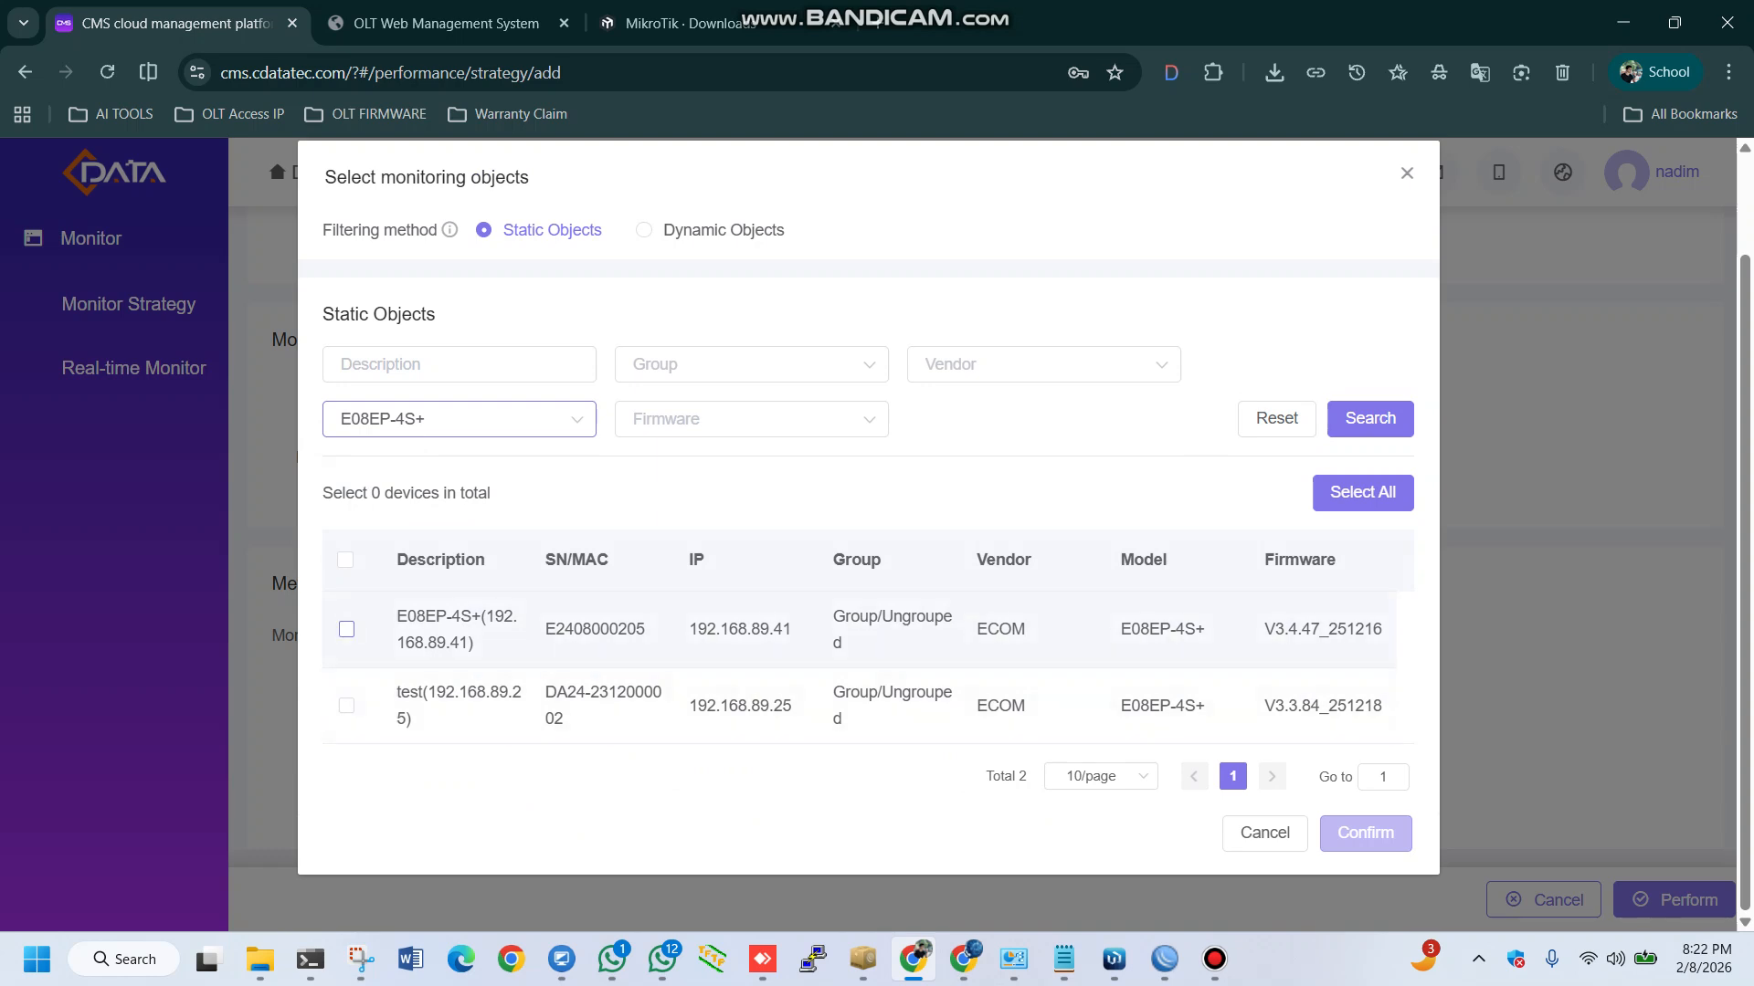
{"action": "left_click", "coordinate": [346, 630]}
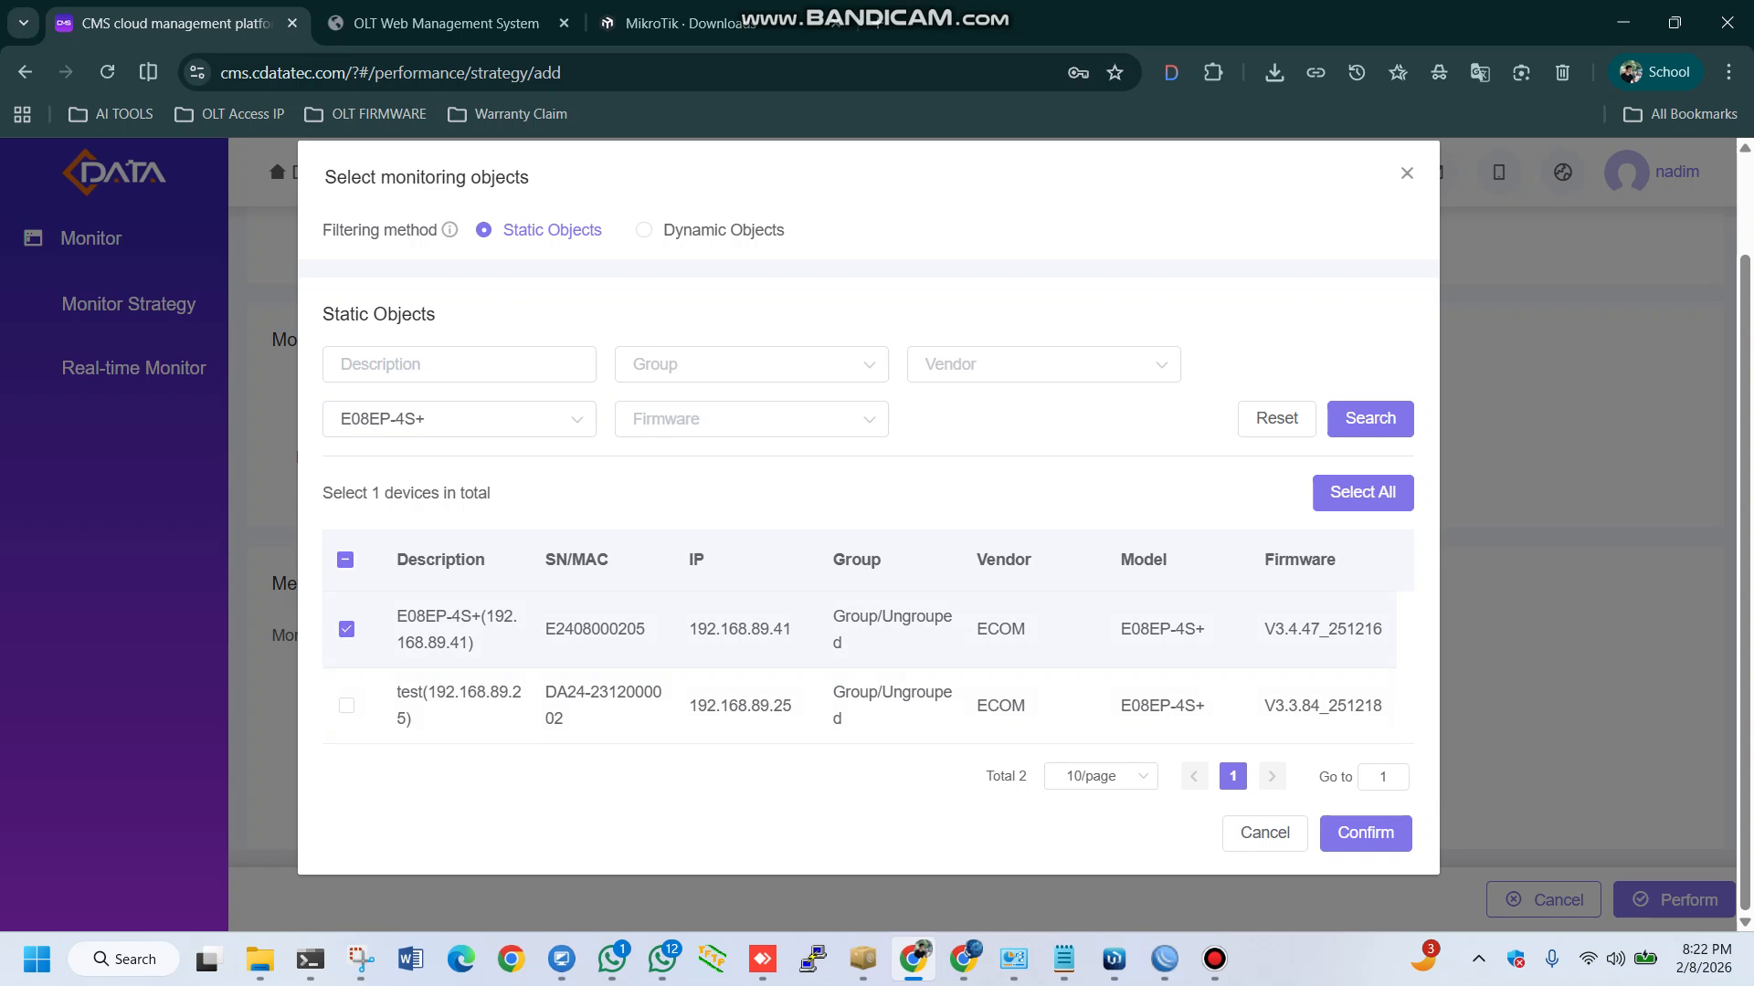
{"action": "left_click_drag", "start_coordinate": [792, 629], "coordinate": [689, 630]}
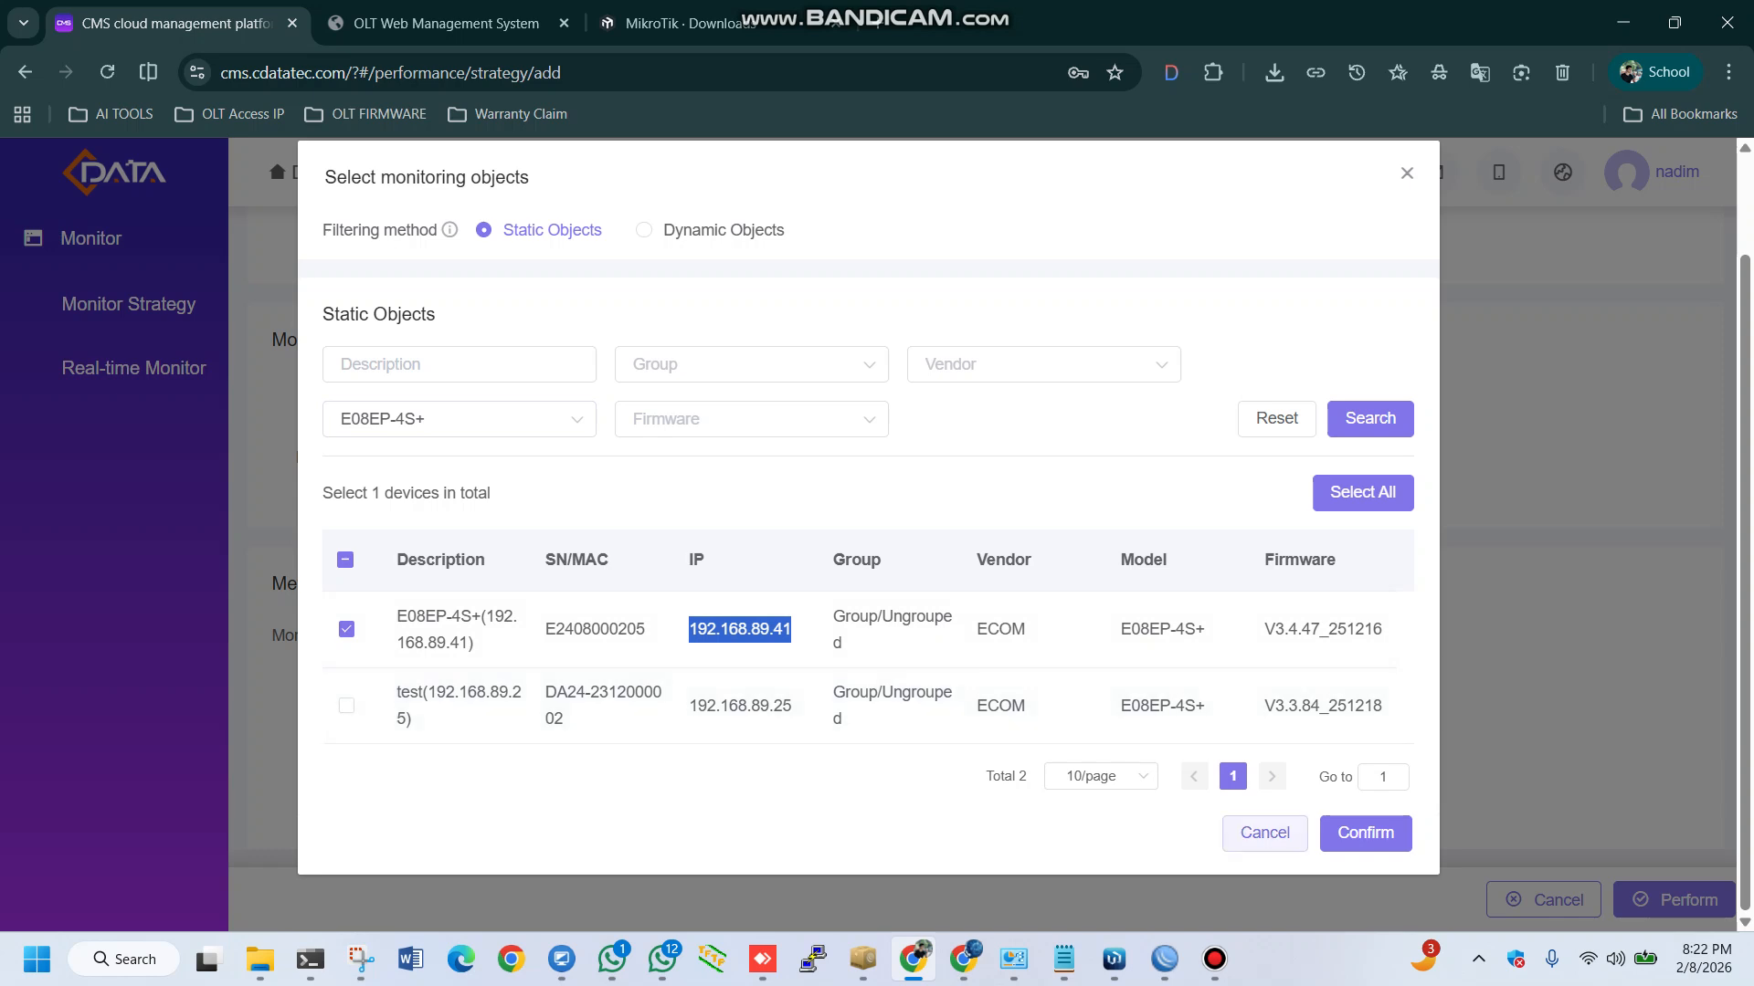
{"action": "left_click", "coordinate": [1365, 833]}
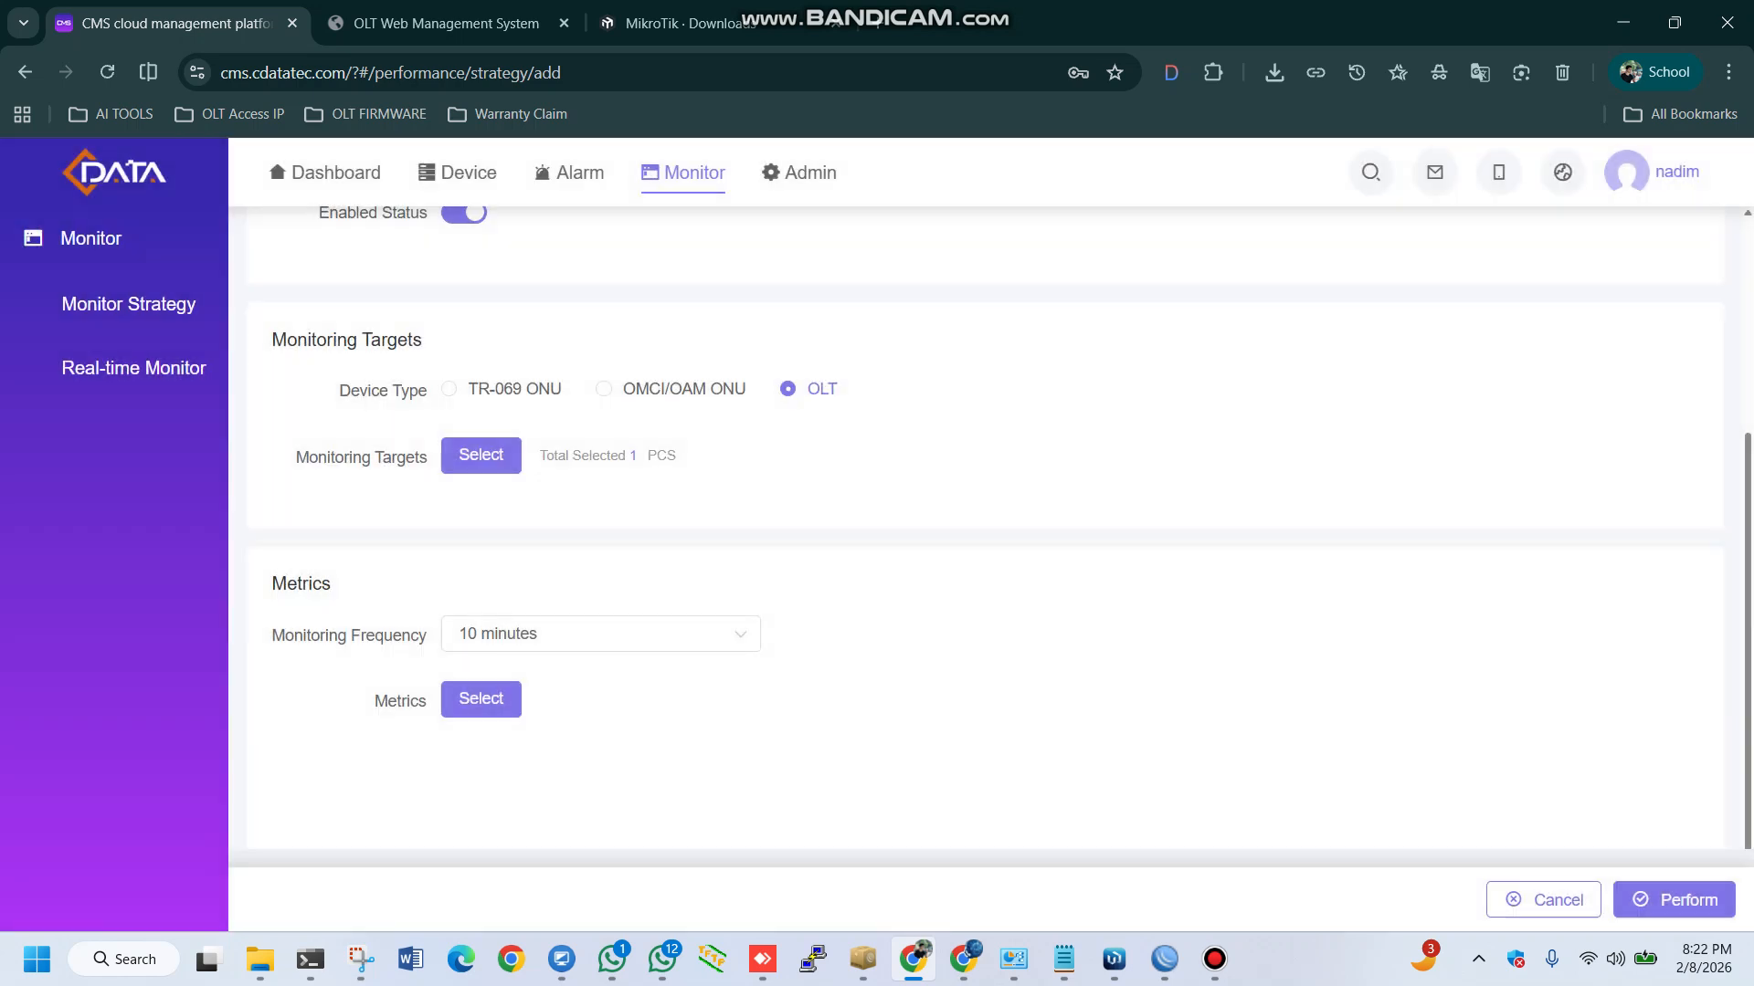
Try a monitoring frequency of 30 minutes, then set it back to 10 minutes
{"action": "scroll", "coordinate": [998, 462], "scroll_direction": "down", "scroll_amount": 1}
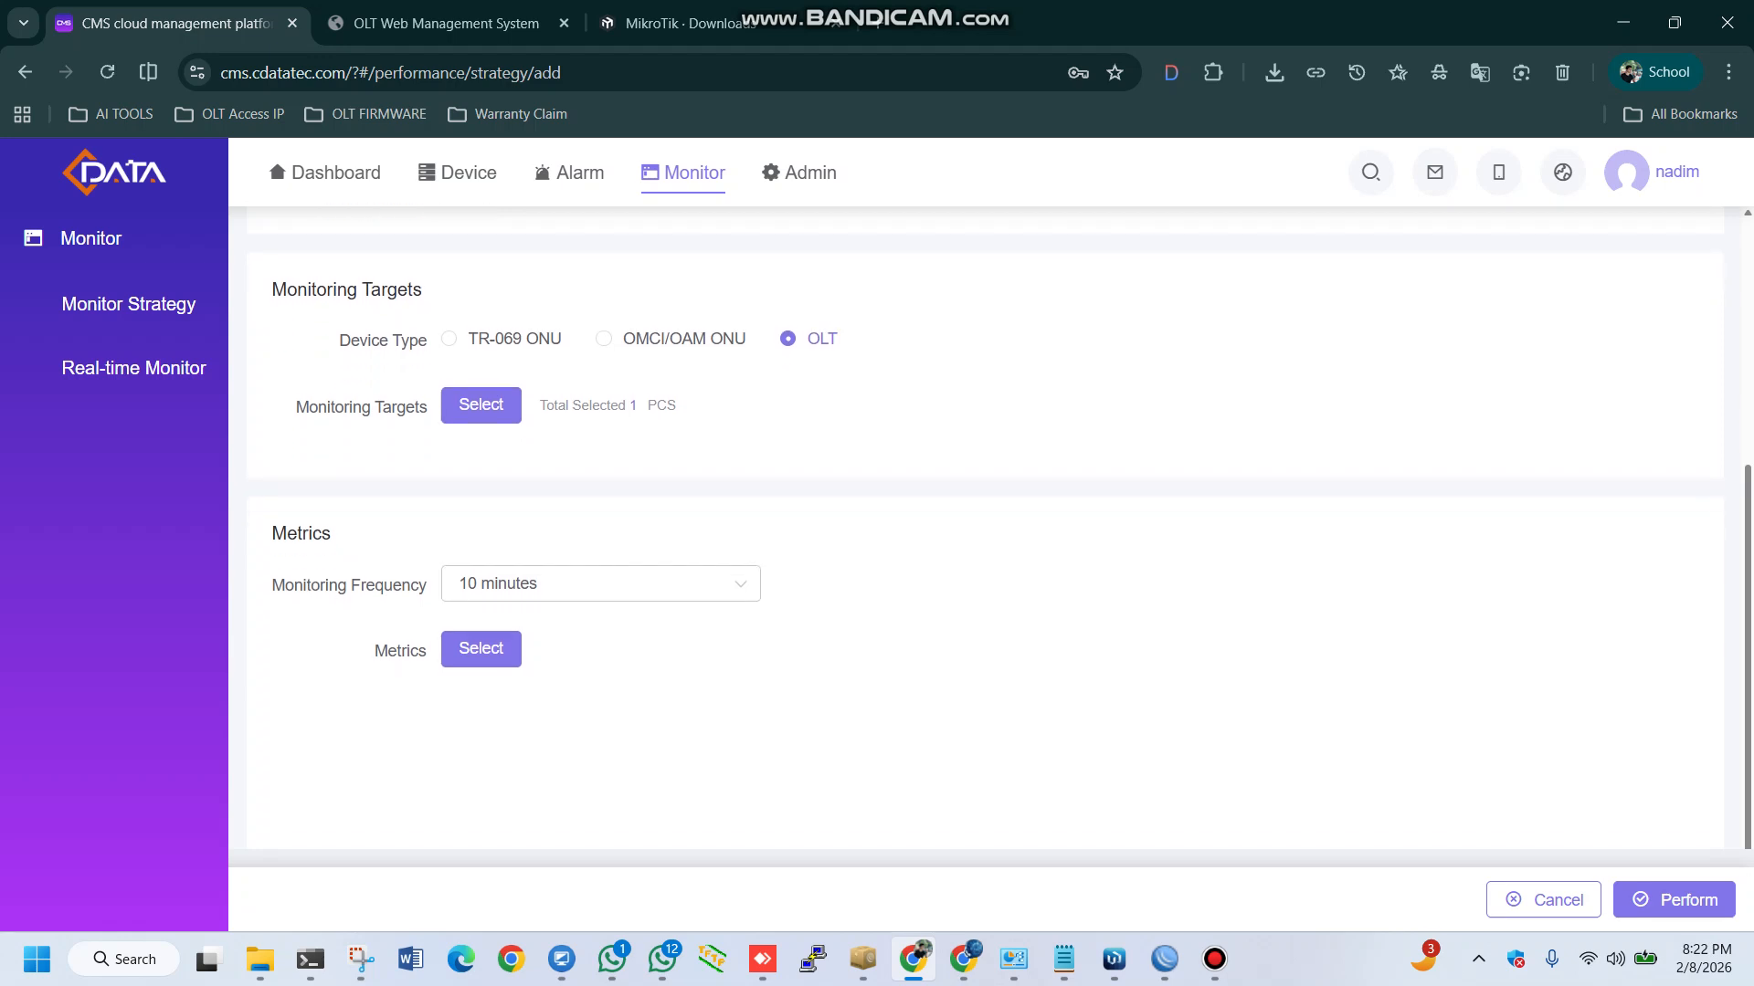
{"action": "left_click", "coordinate": [600, 583]}
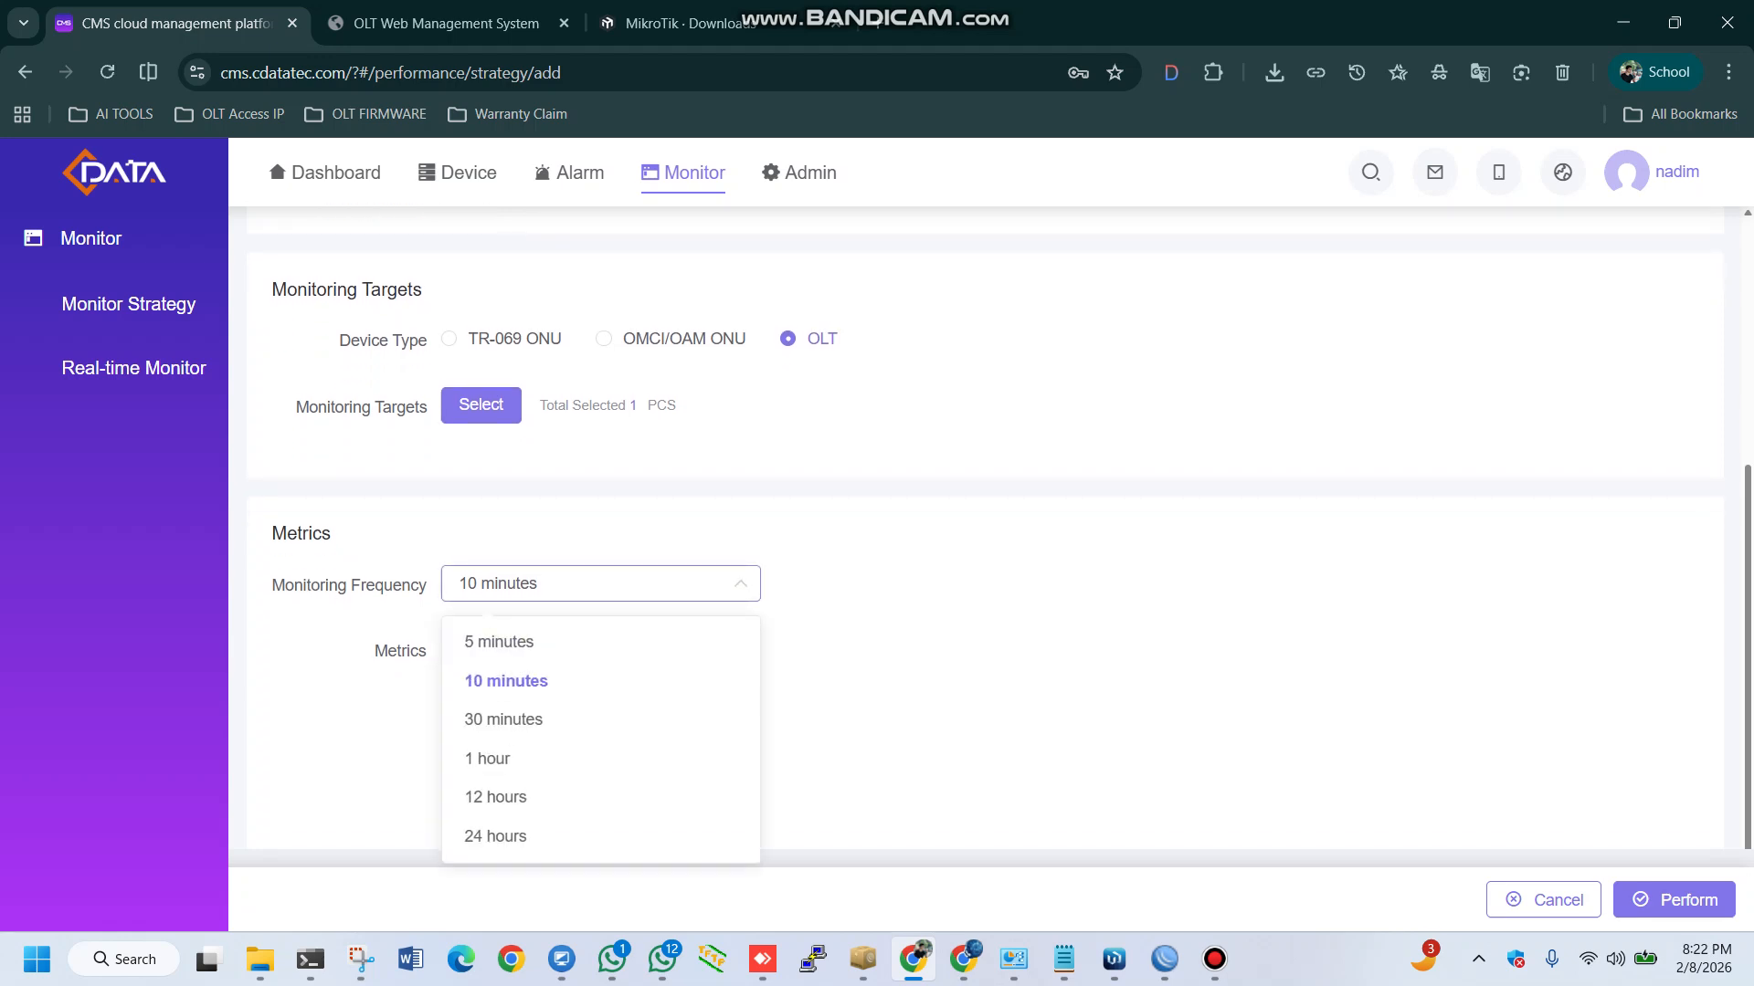
{"action": "left_click", "coordinate": [503, 719]}
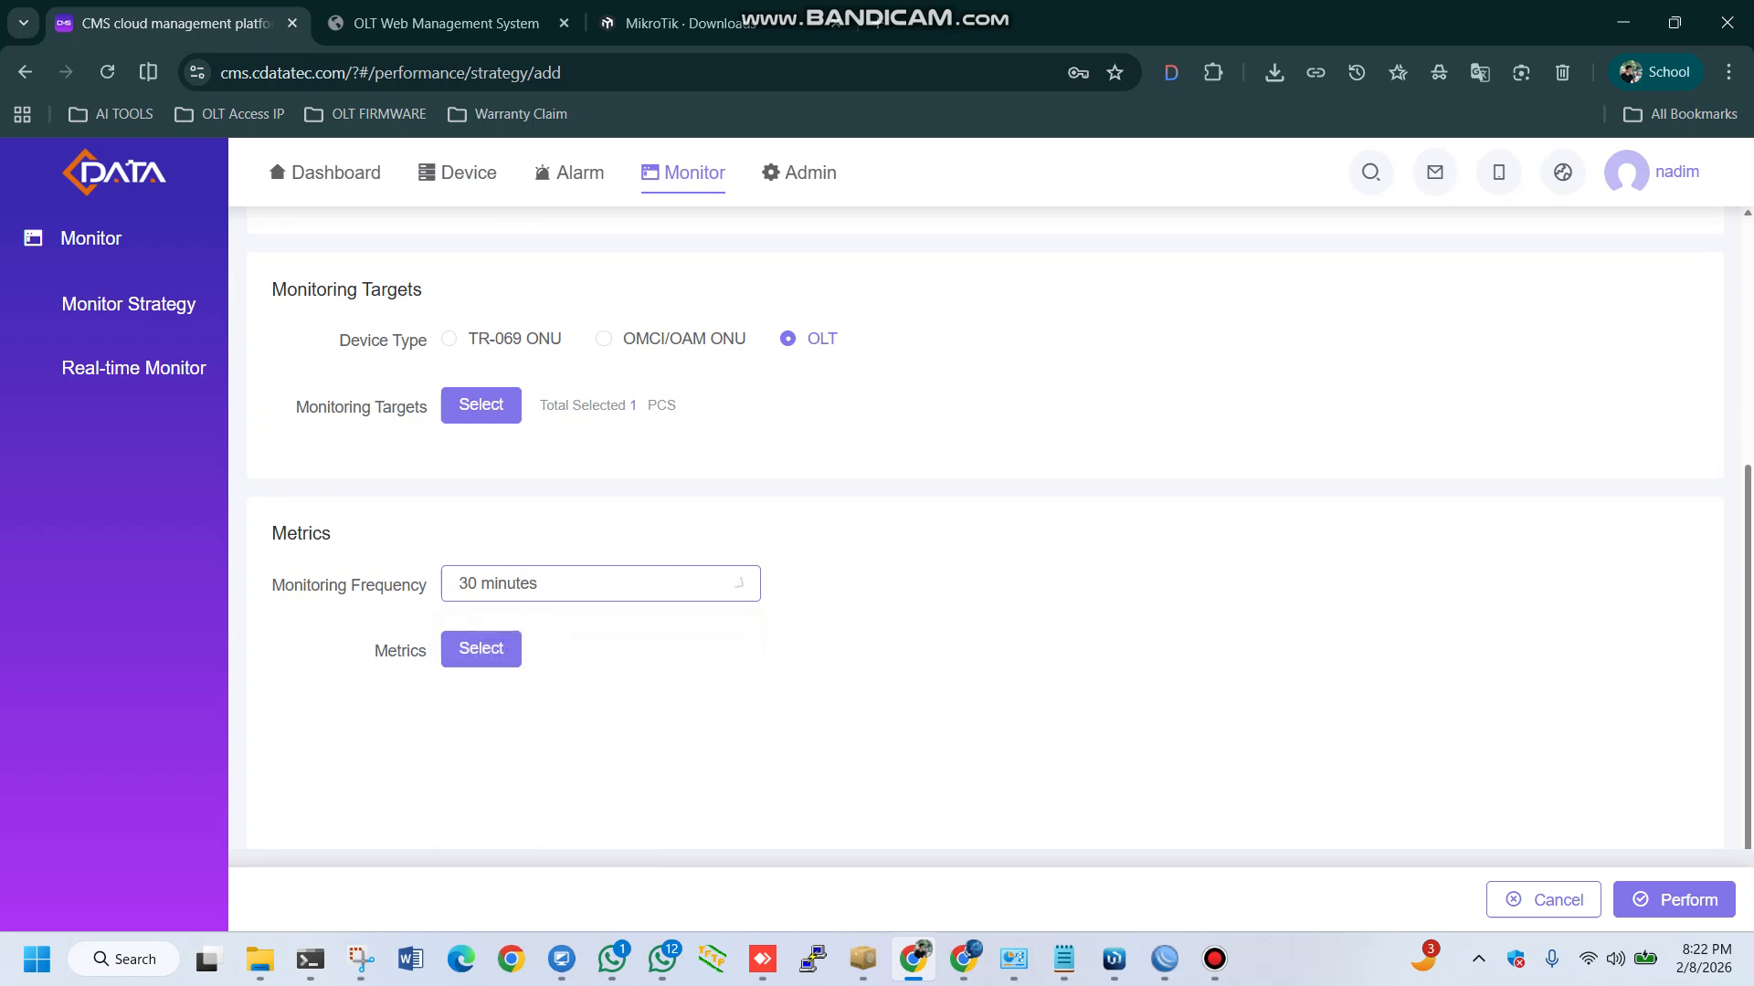
{"action": "left_click", "coordinate": [600, 583]}
{"action": "left_click", "coordinate": [503, 677]}
Select all OLT, Uplink and PON indicators as metrics and submit the monitoring strategy
{"action": "left_click", "coordinate": [481, 648]}
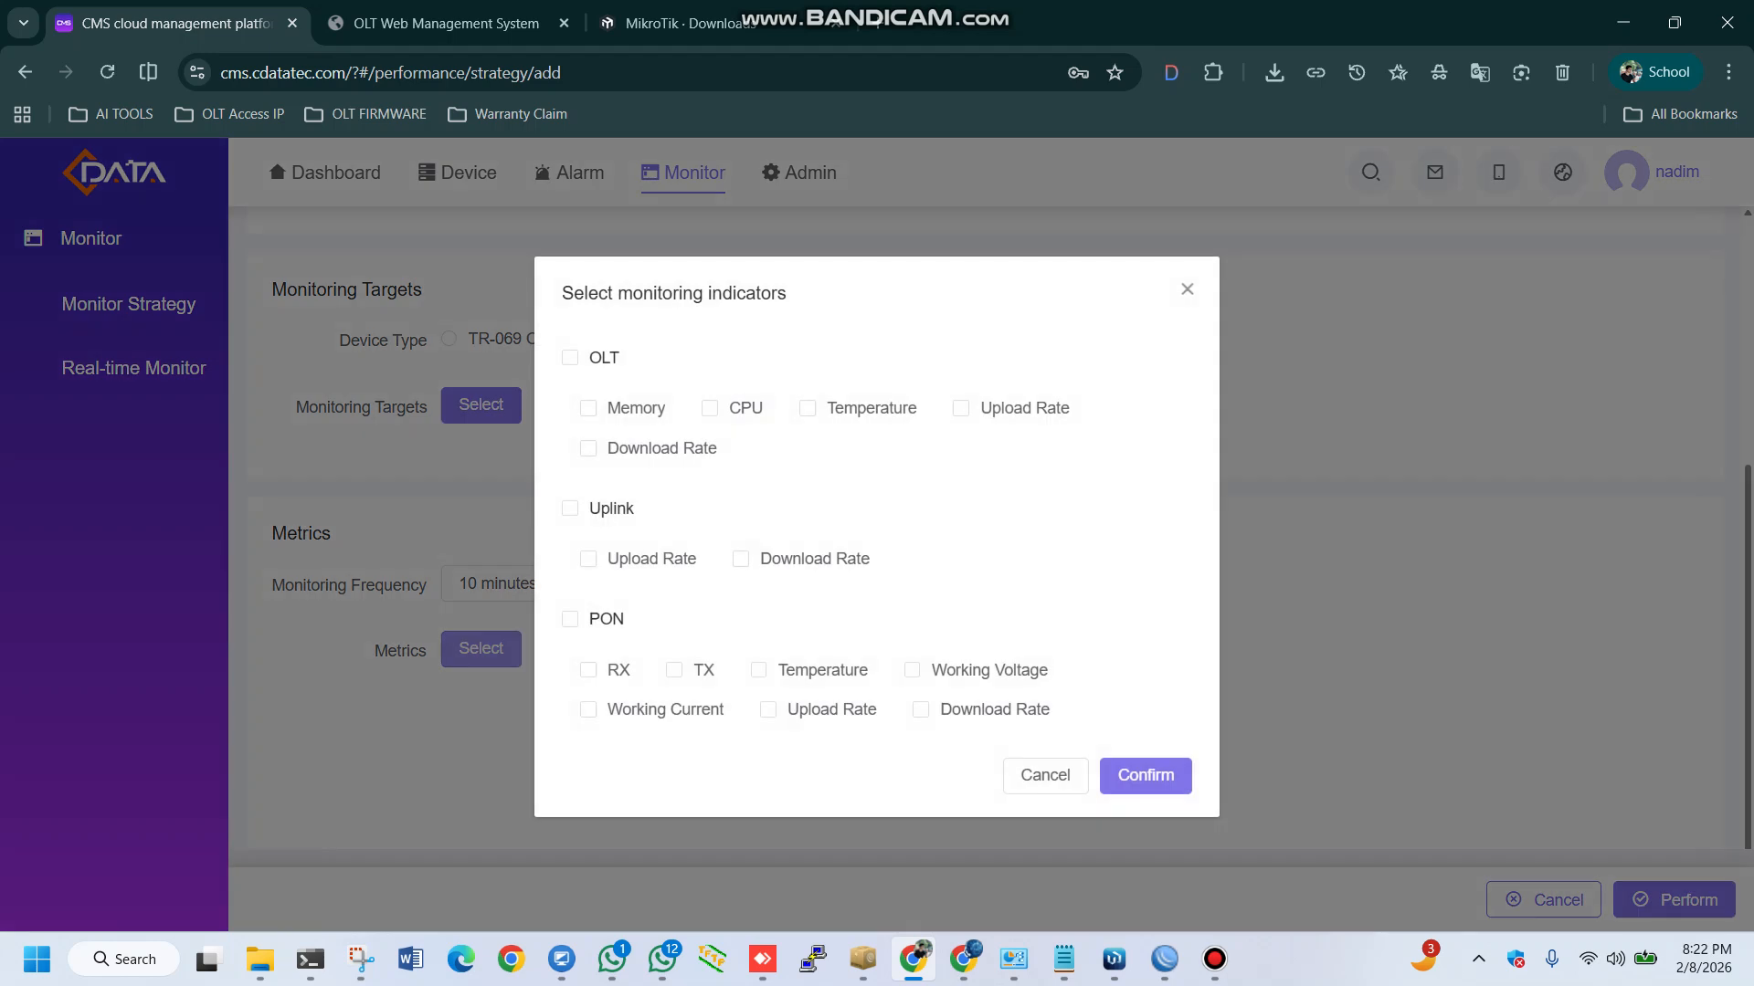
{"action": "left_click", "coordinate": [570, 358]}
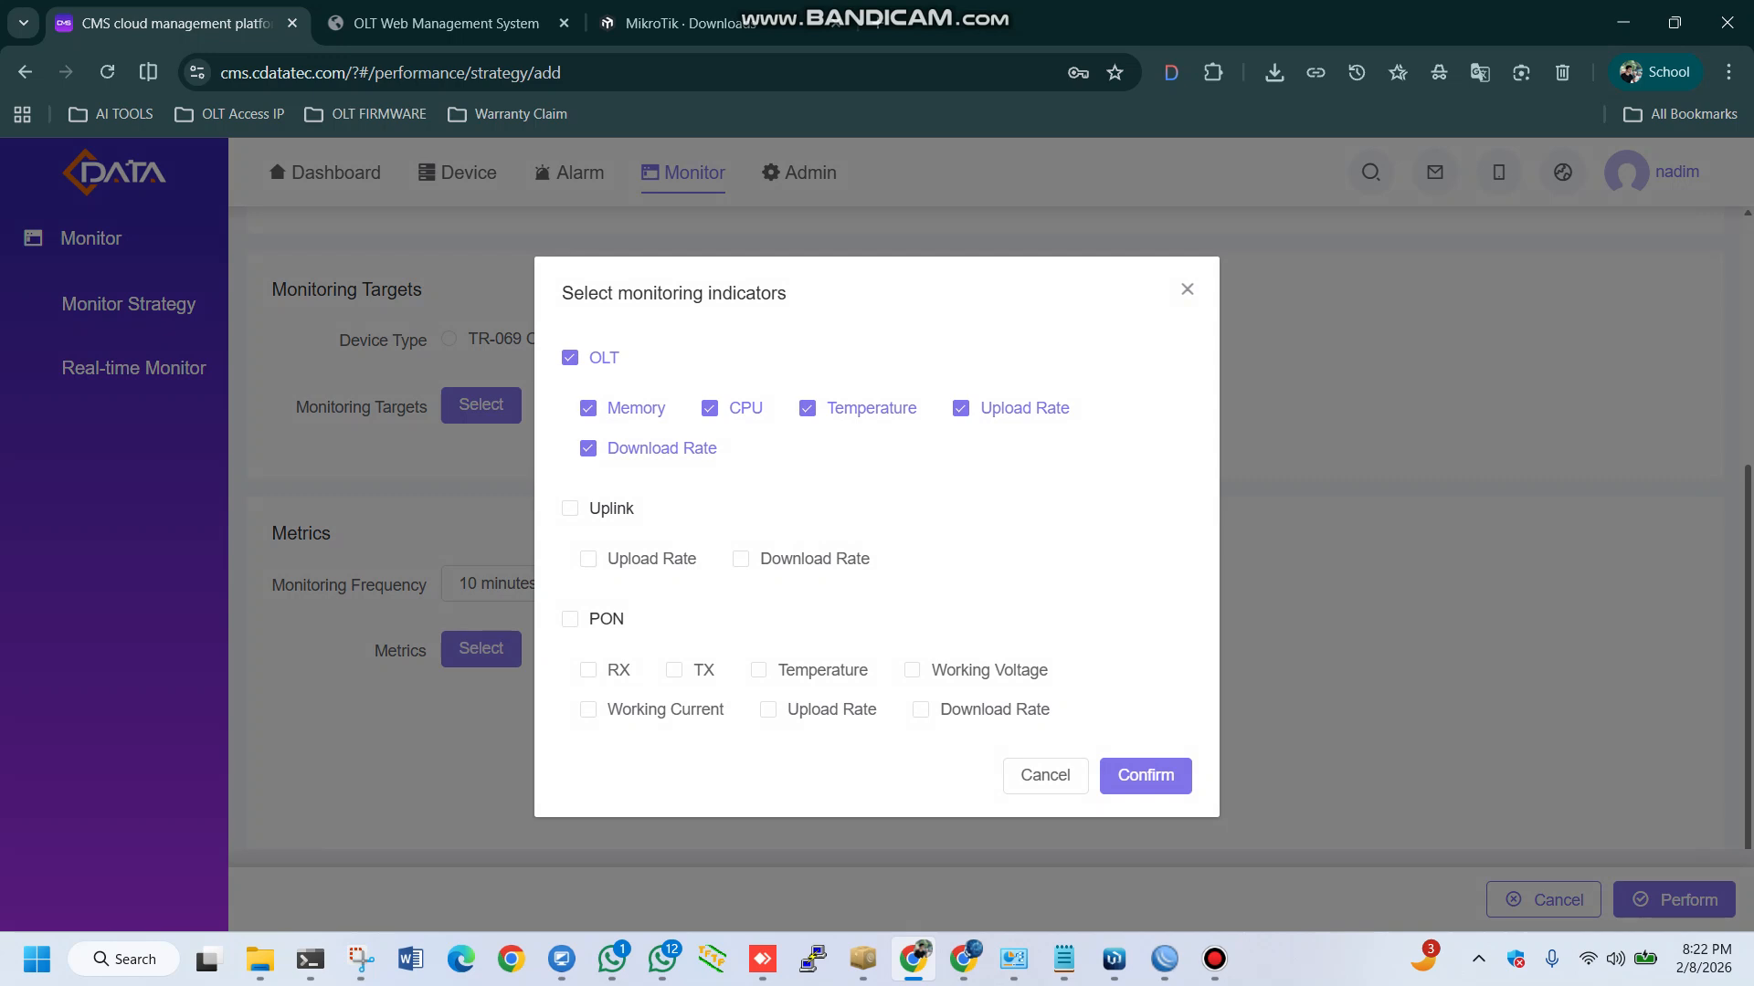
{"action": "left_click", "coordinate": [570, 508]}
{"action": "left_click", "coordinate": [570, 618]}
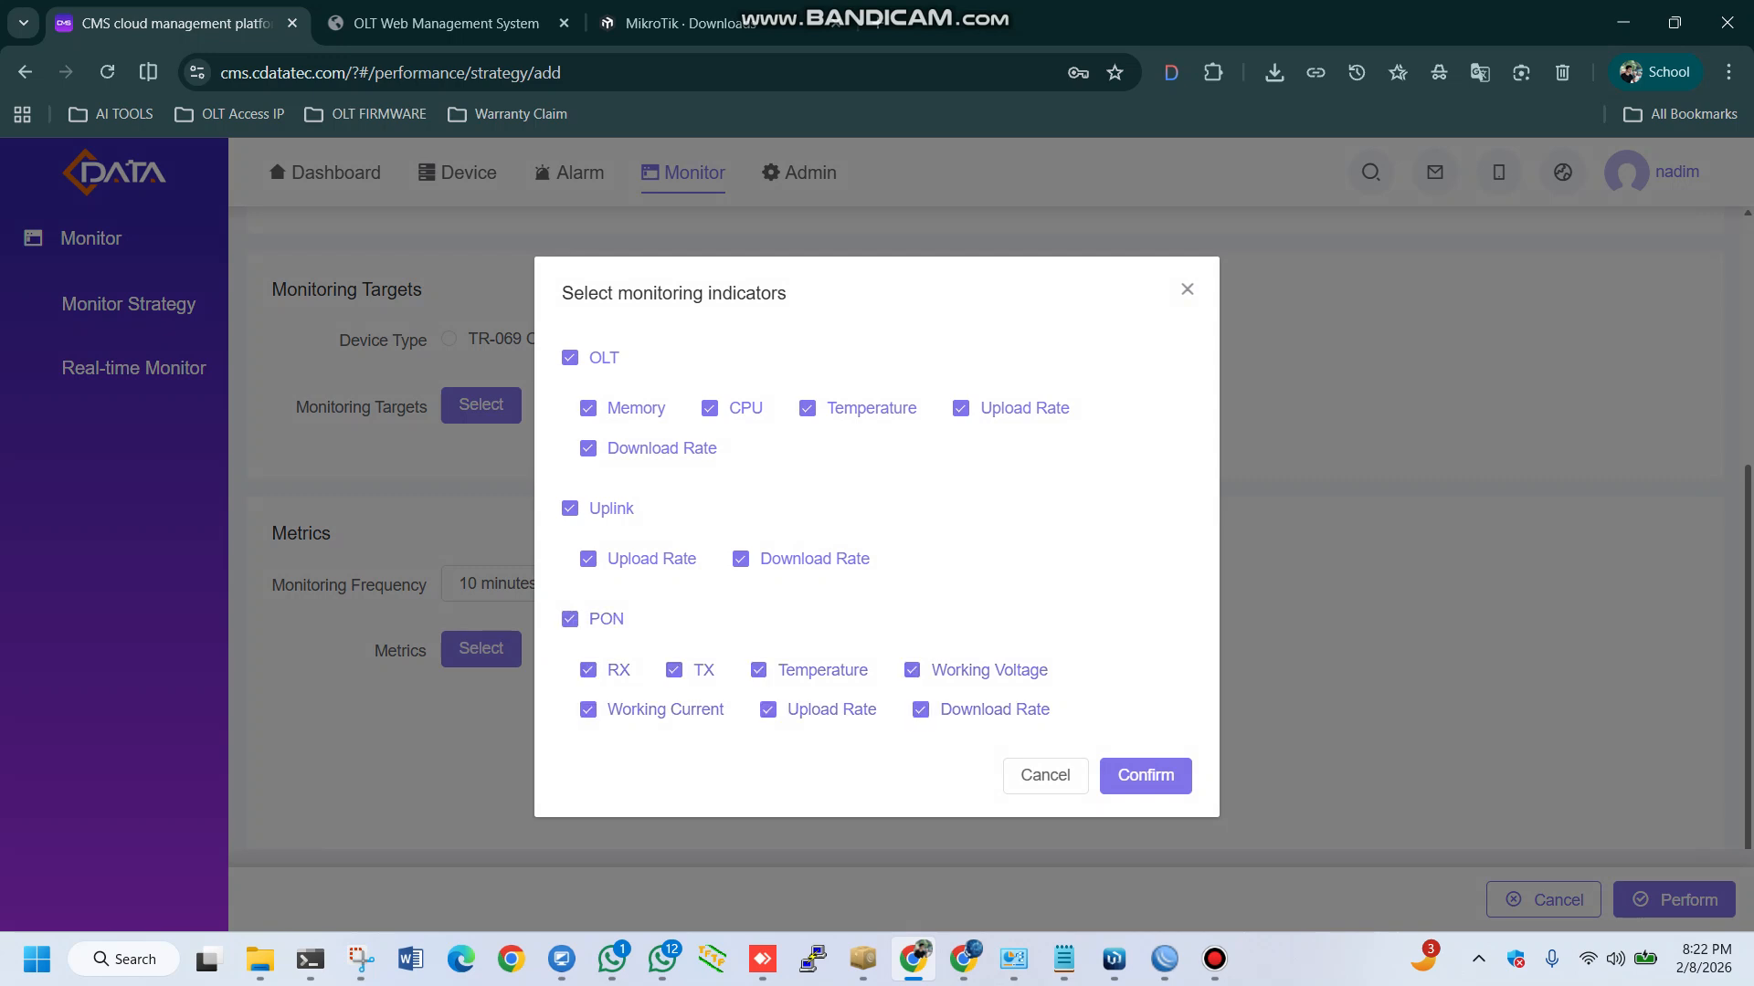
{"action": "left_click", "coordinate": [1145, 776]}
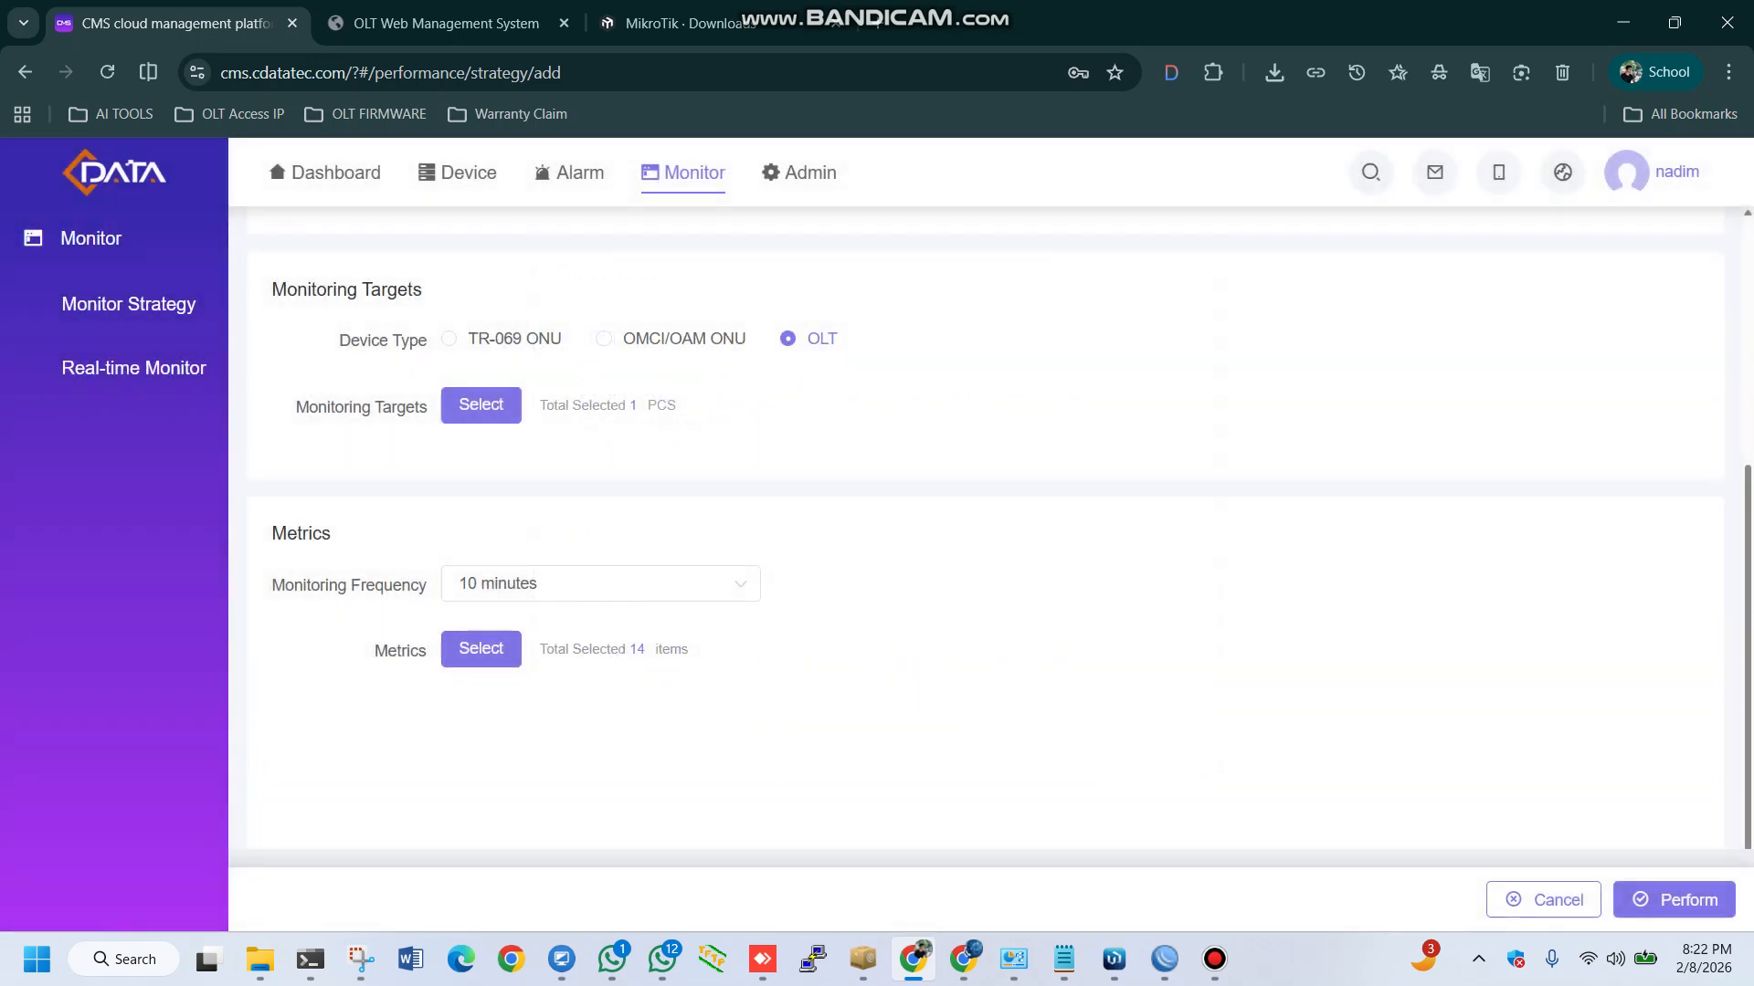
{"action": "left_click", "coordinate": [1674, 899]}
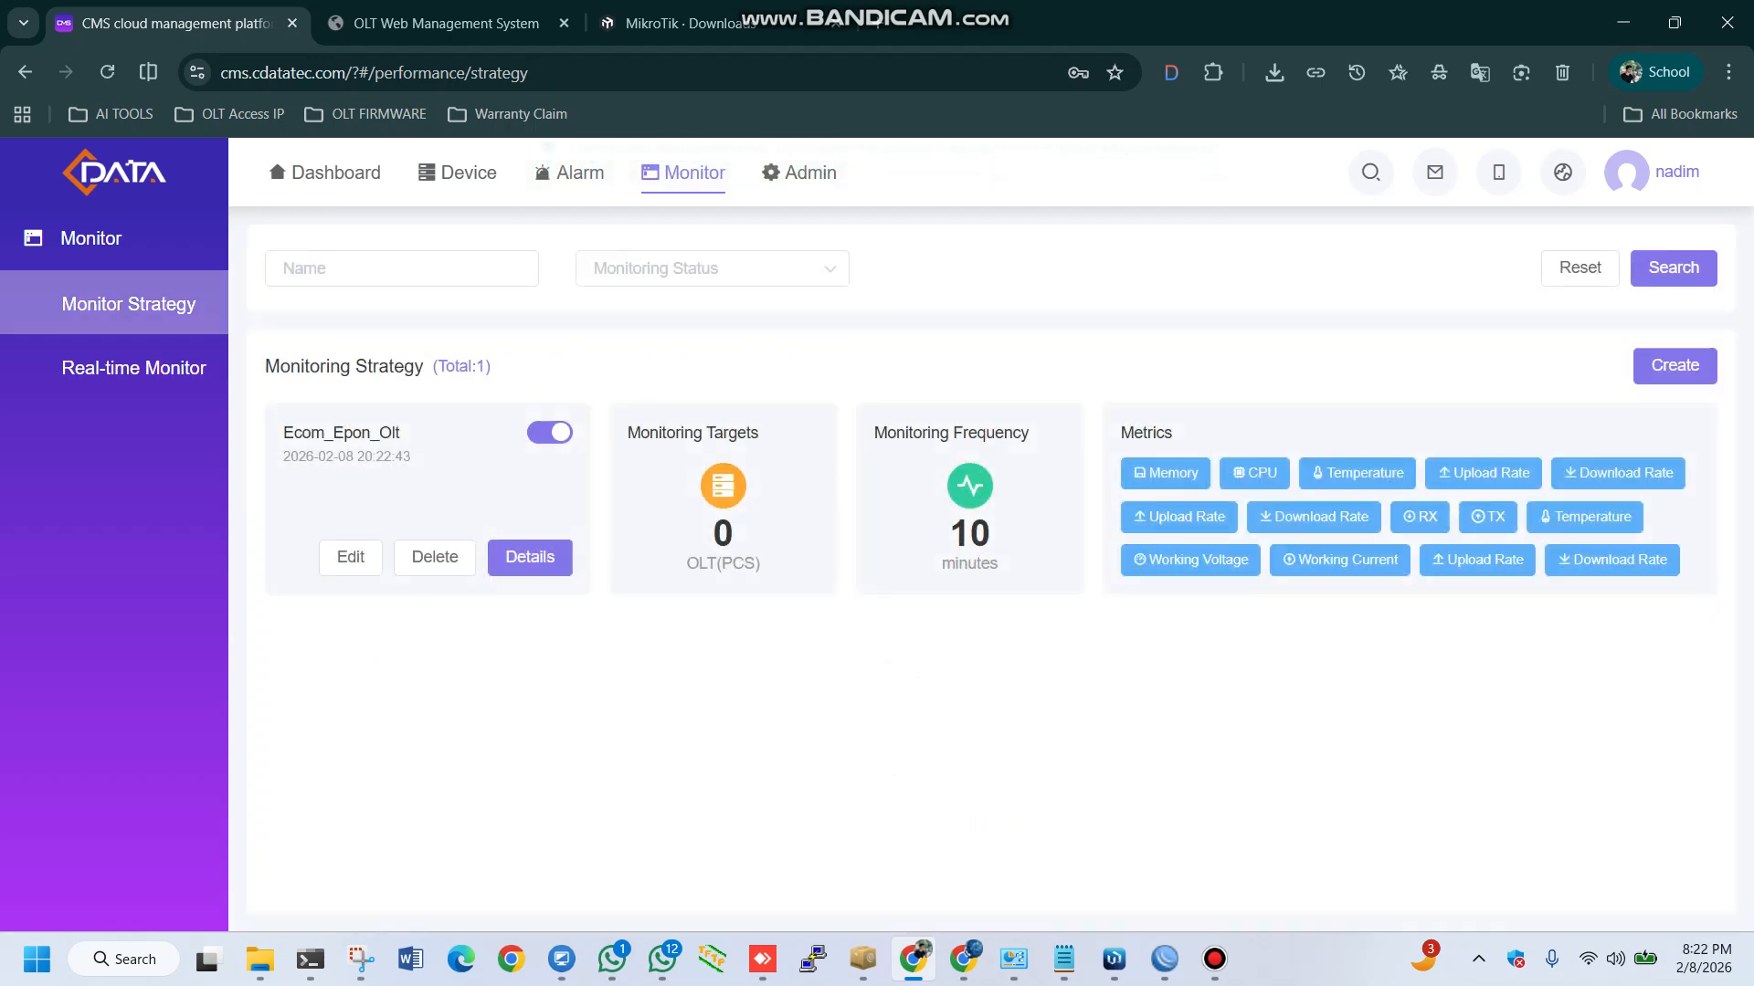
Open the details of the Ecom_Epon_Olt strategy and examine its target's MAC, IP, model and firmware
{"action": "left_click_drag", "start_coordinate": [283, 433], "coordinate": [400, 432]}
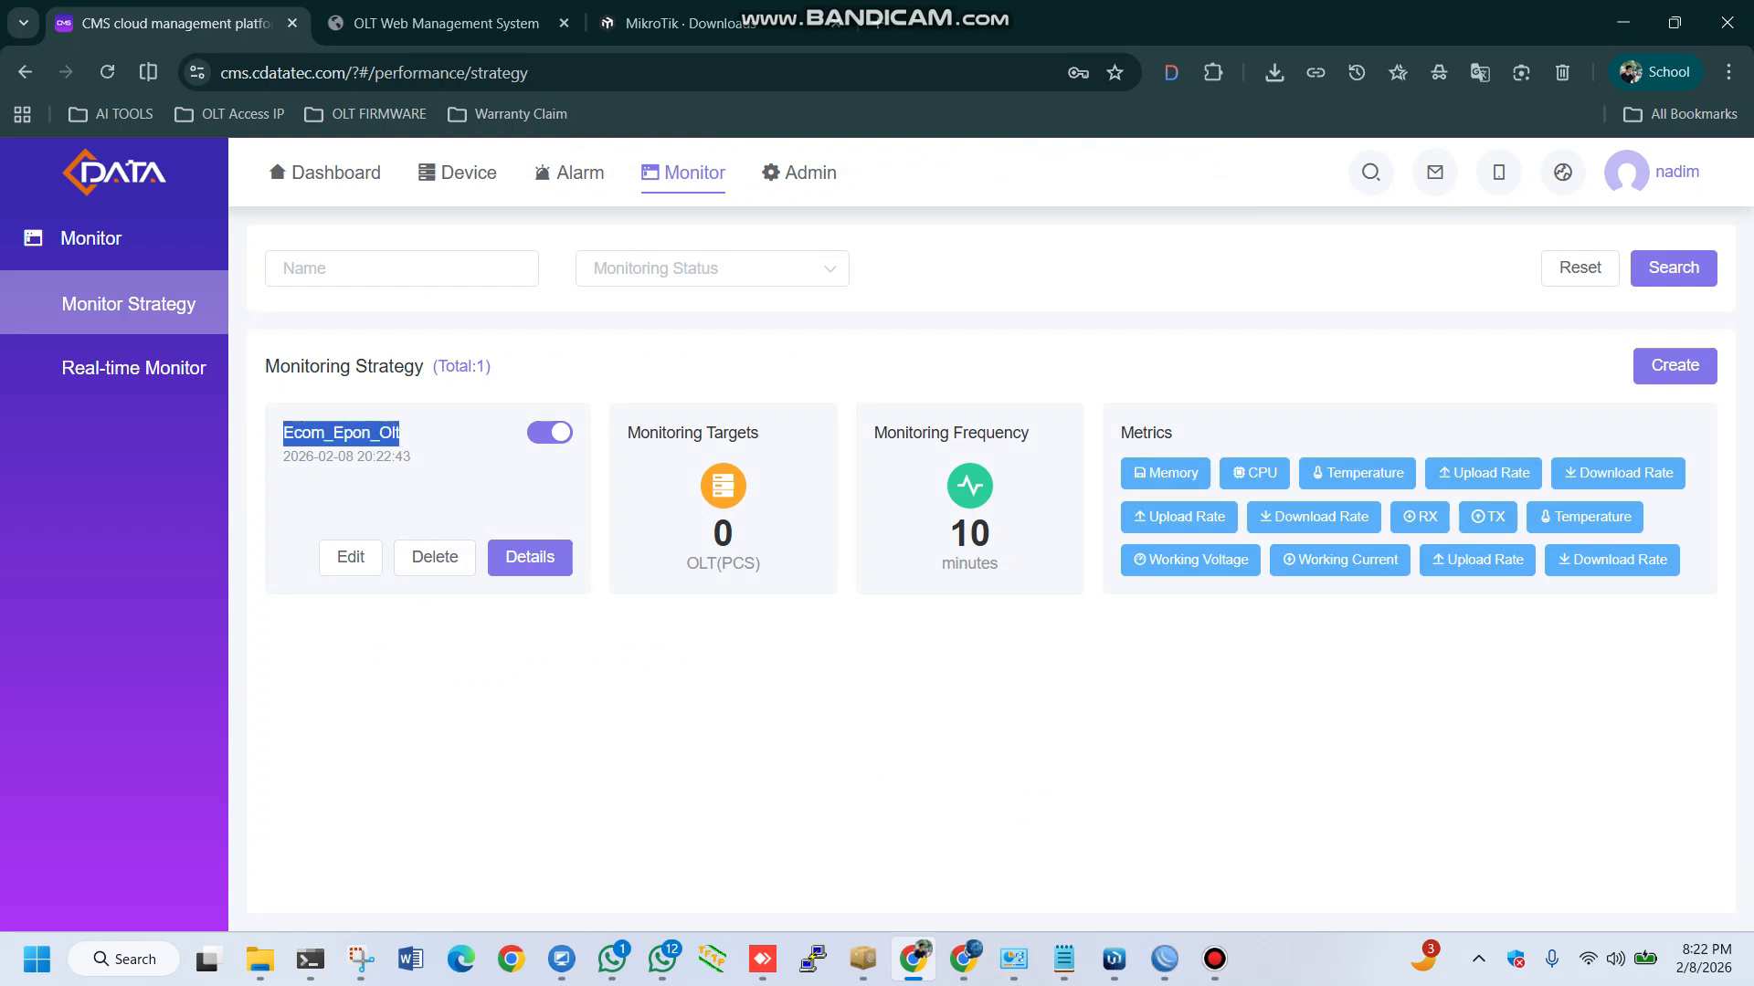
{"action": "left_click", "coordinate": [402, 435]}
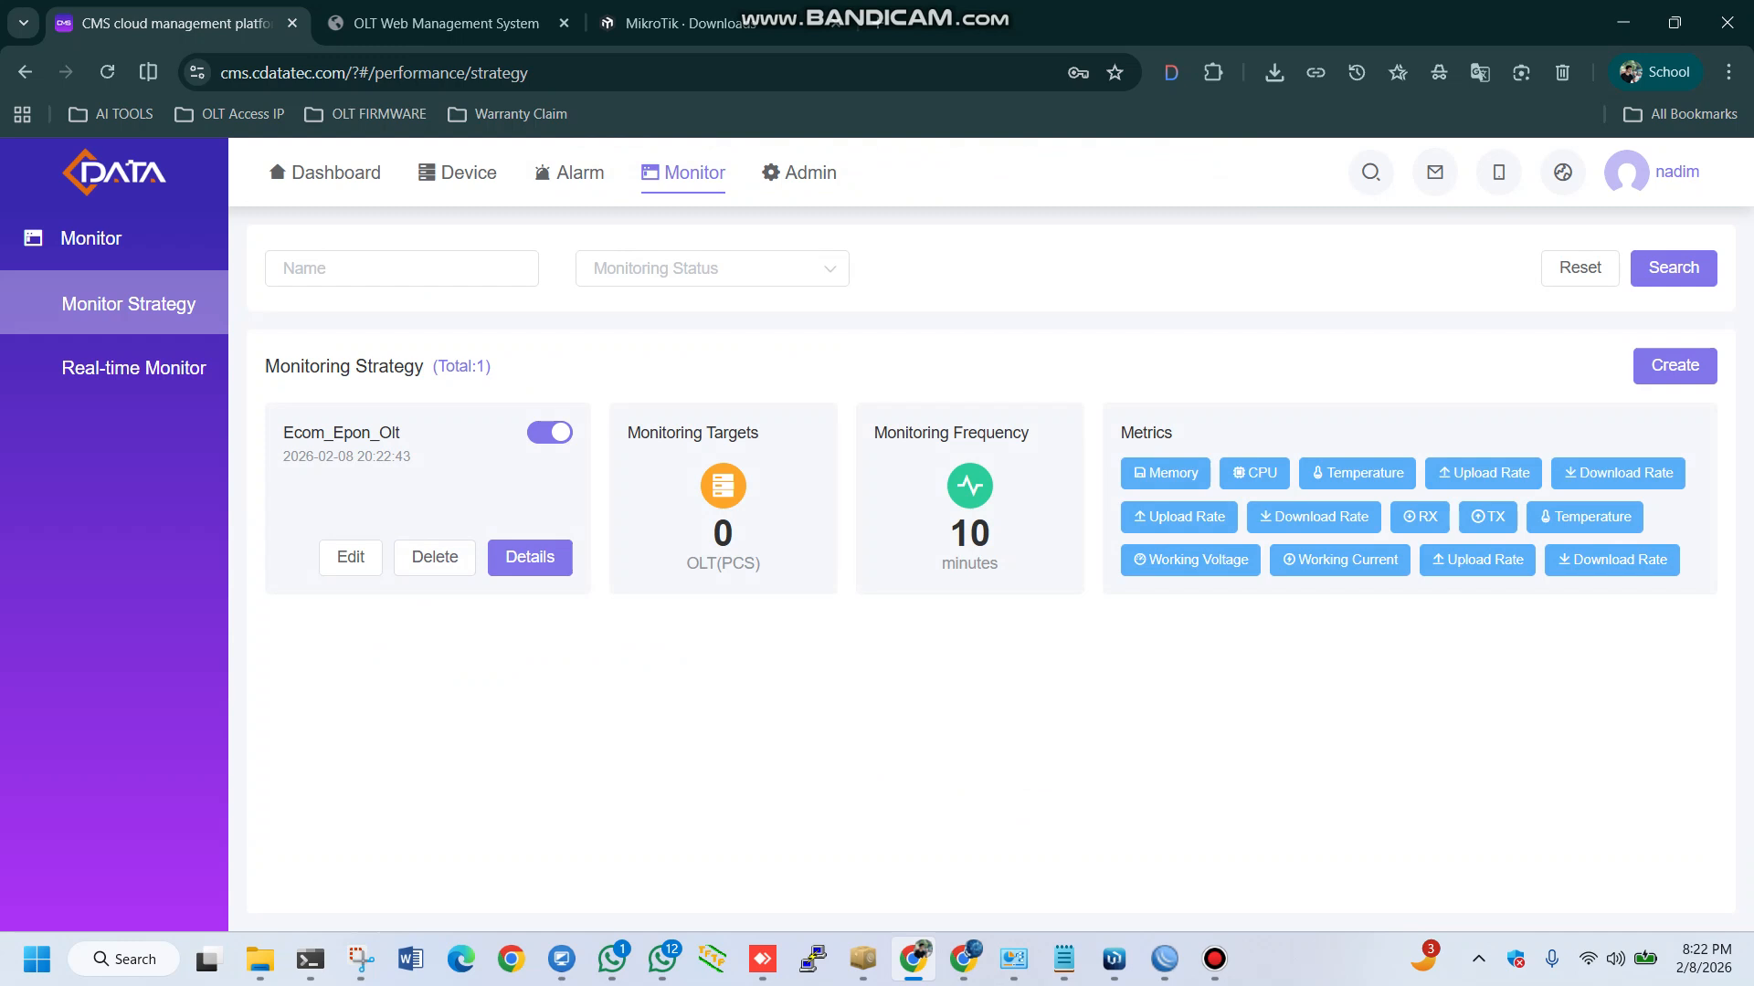
{"action": "left_click", "coordinate": [530, 557]}
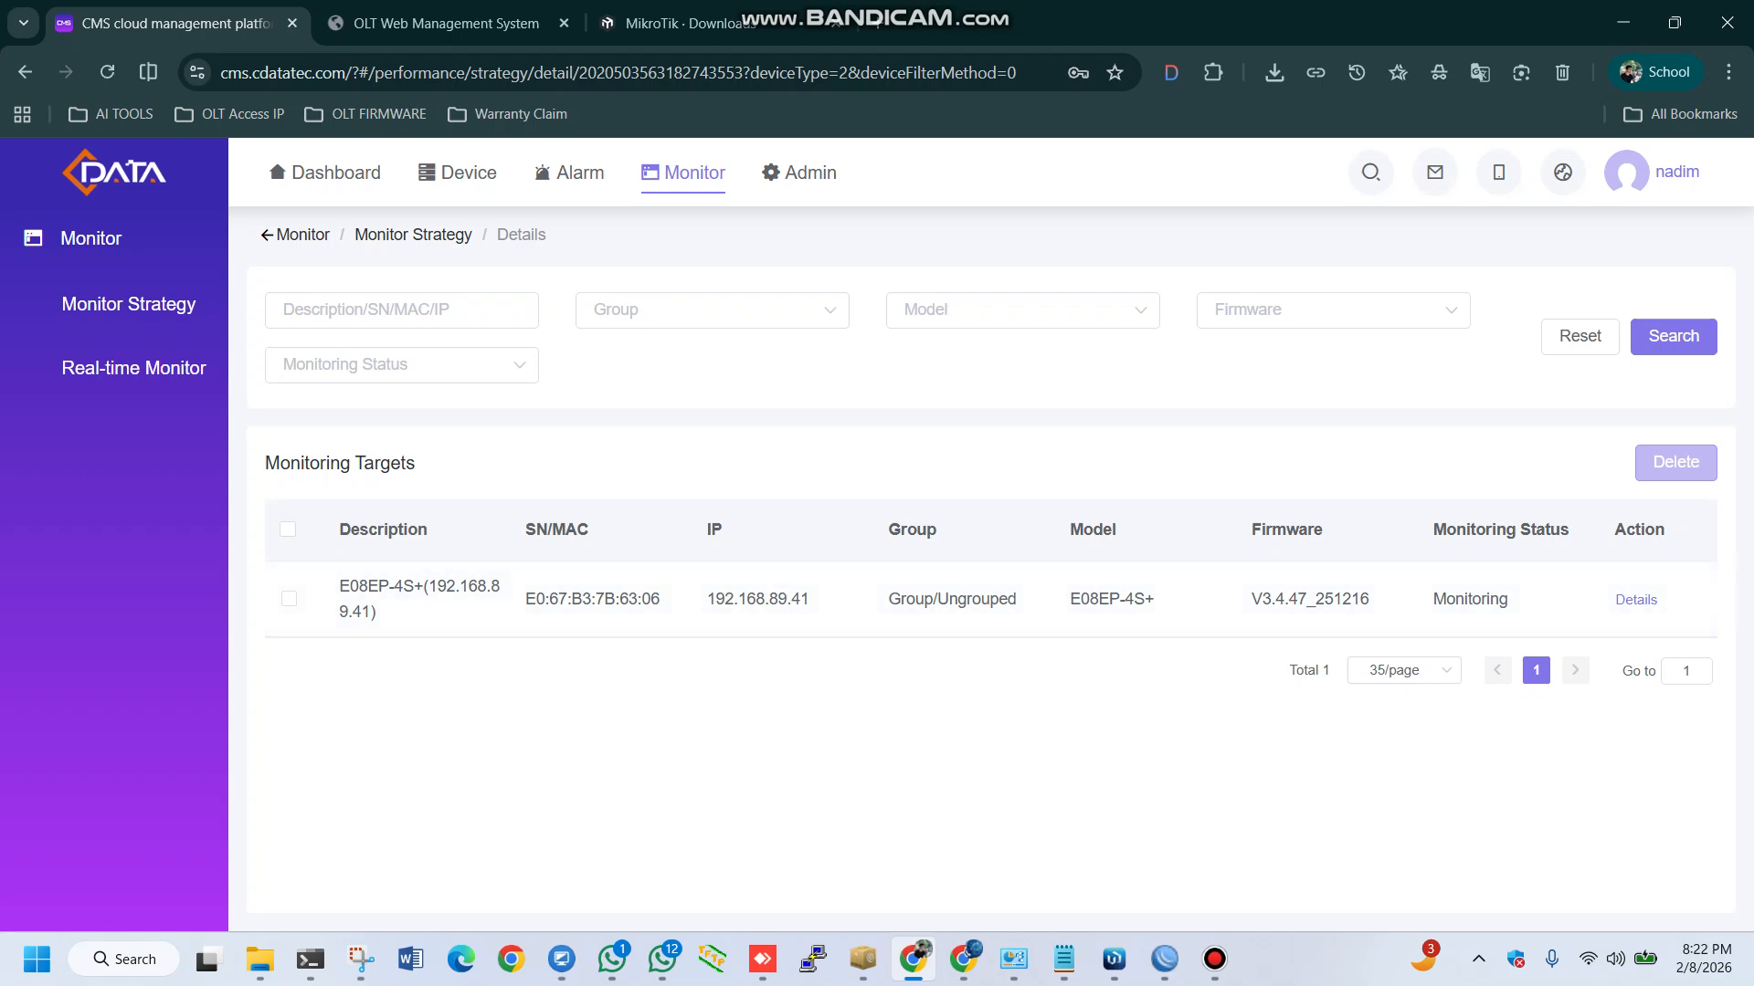
{"action": "left_click_drag", "start_coordinate": [525, 600], "coordinate": [545, 600]}
{"action": "double_click", "coordinate": [628, 600]}
{"action": "double_click", "coordinate": [758, 600]}
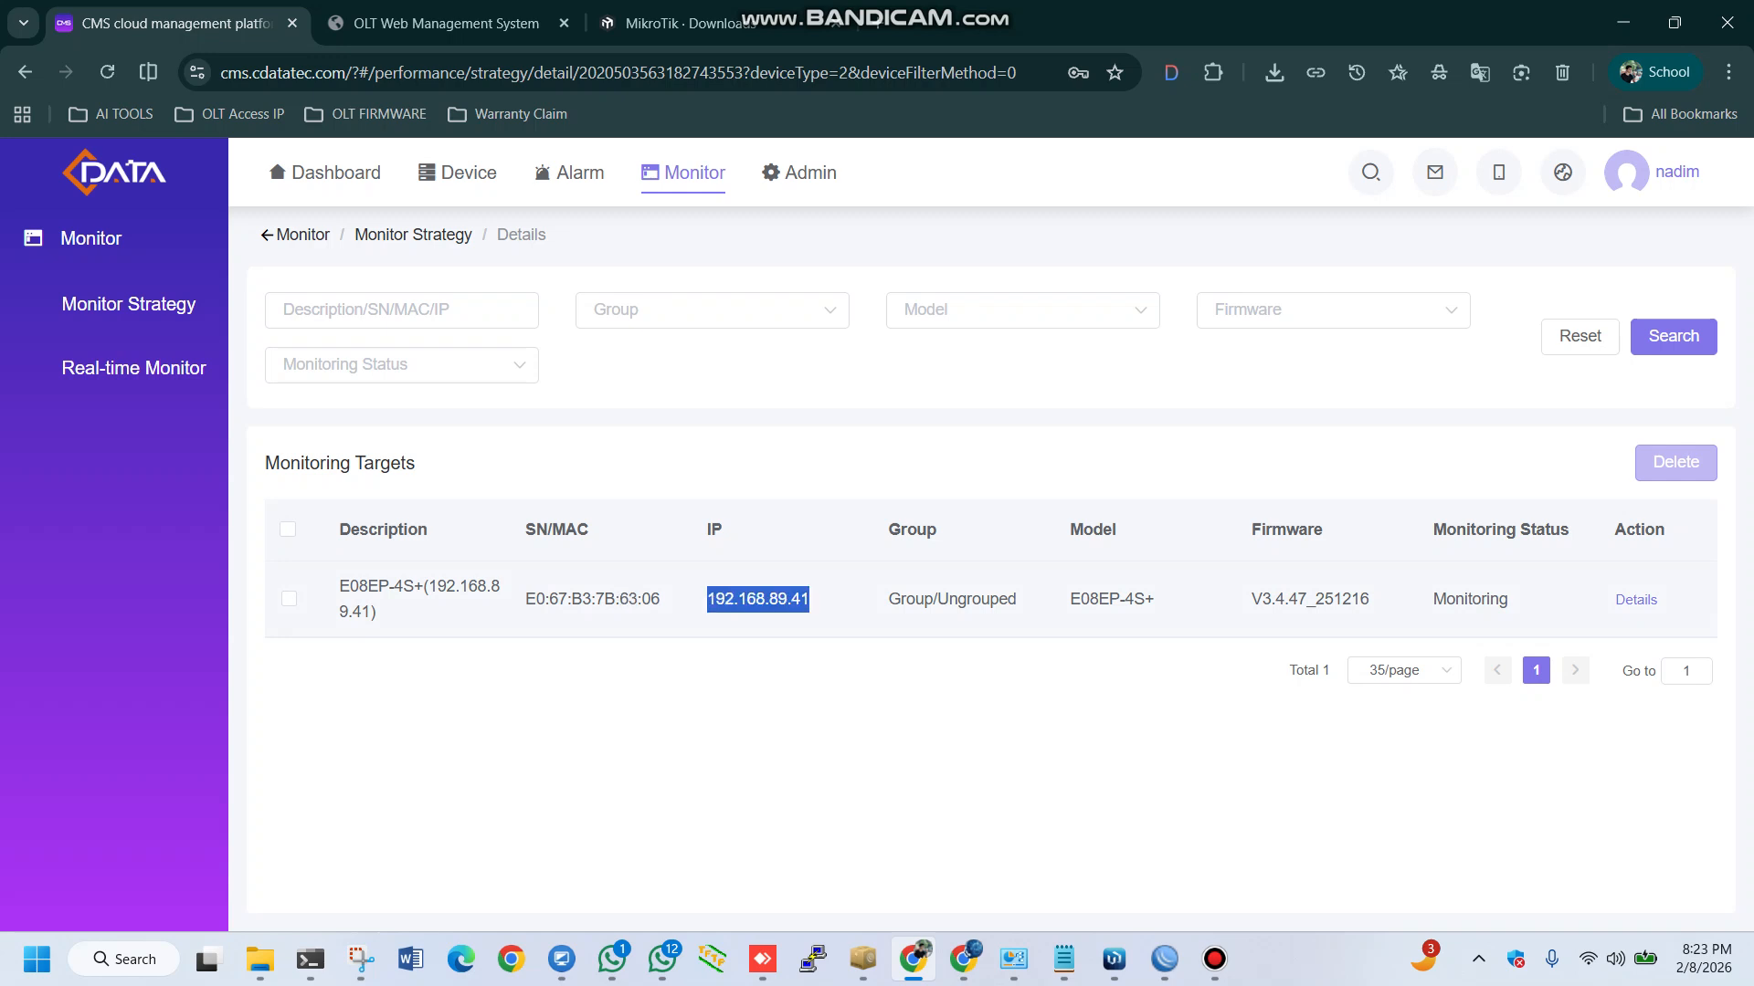
{"action": "left_click_drag", "start_coordinate": [1109, 600], "coordinate": [1119, 600]}
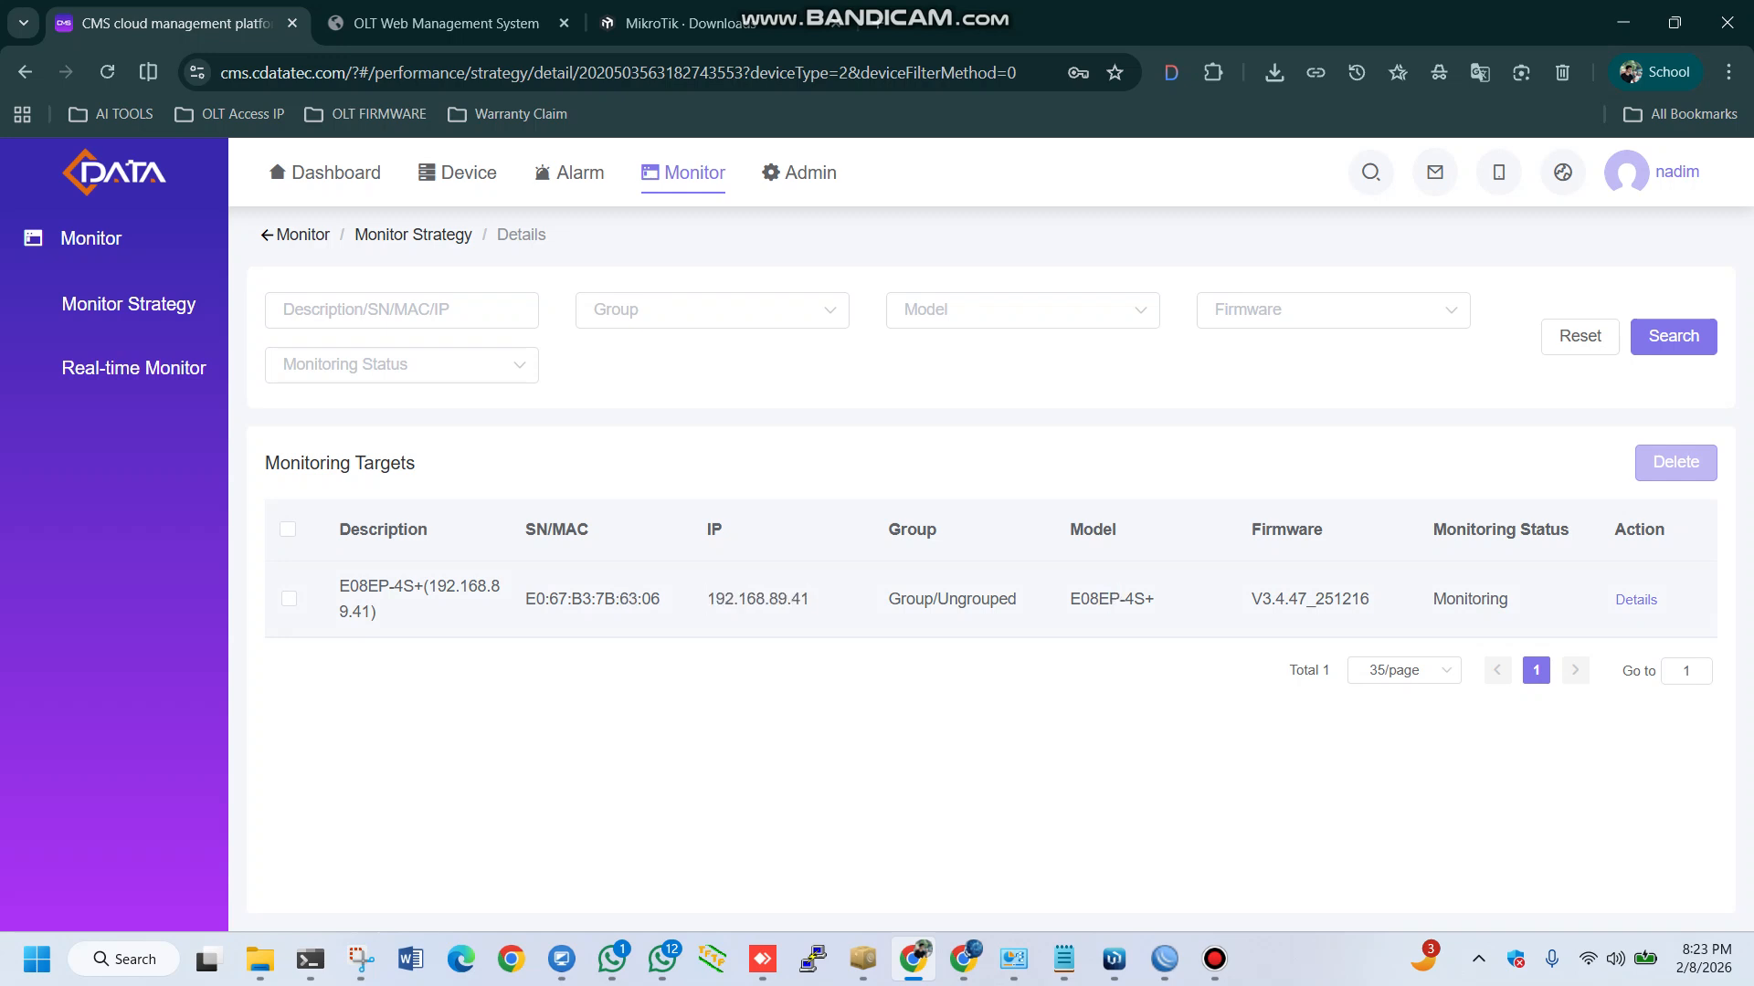
{"action": "double_click", "coordinate": [1310, 600]}
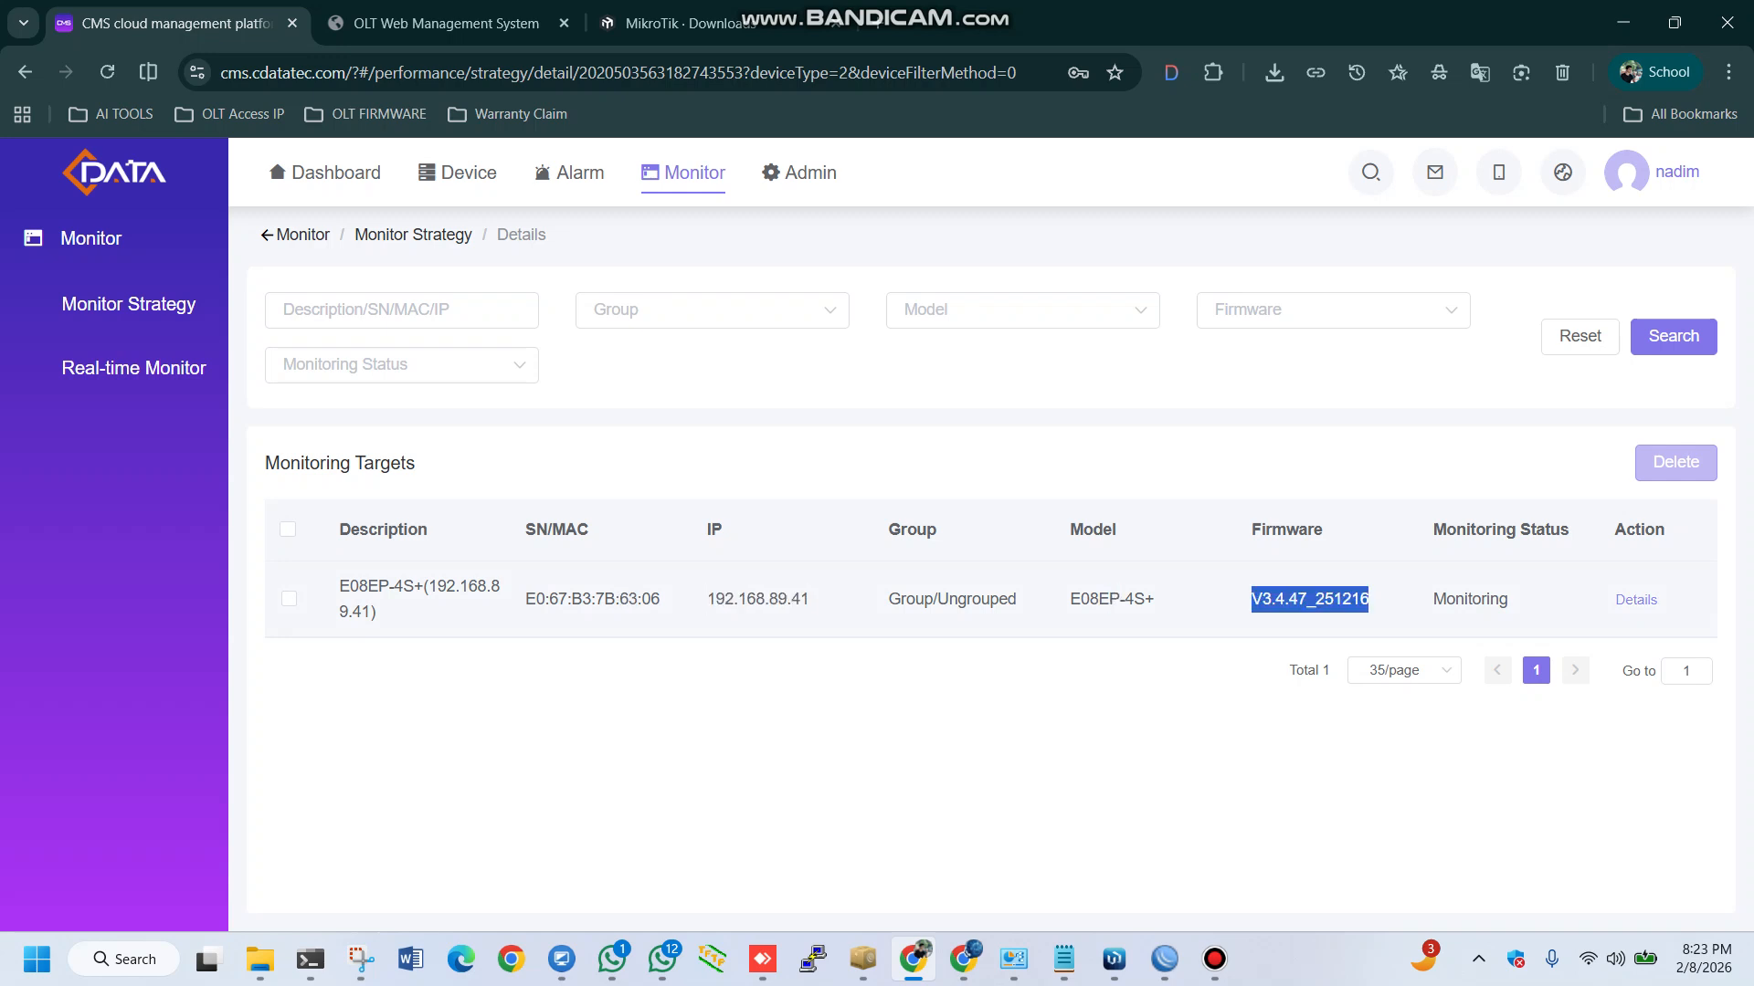
Open the monitored OLT's performance charts and limit them to the last hour
{"action": "left_click", "coordinate": [1635, 600]}
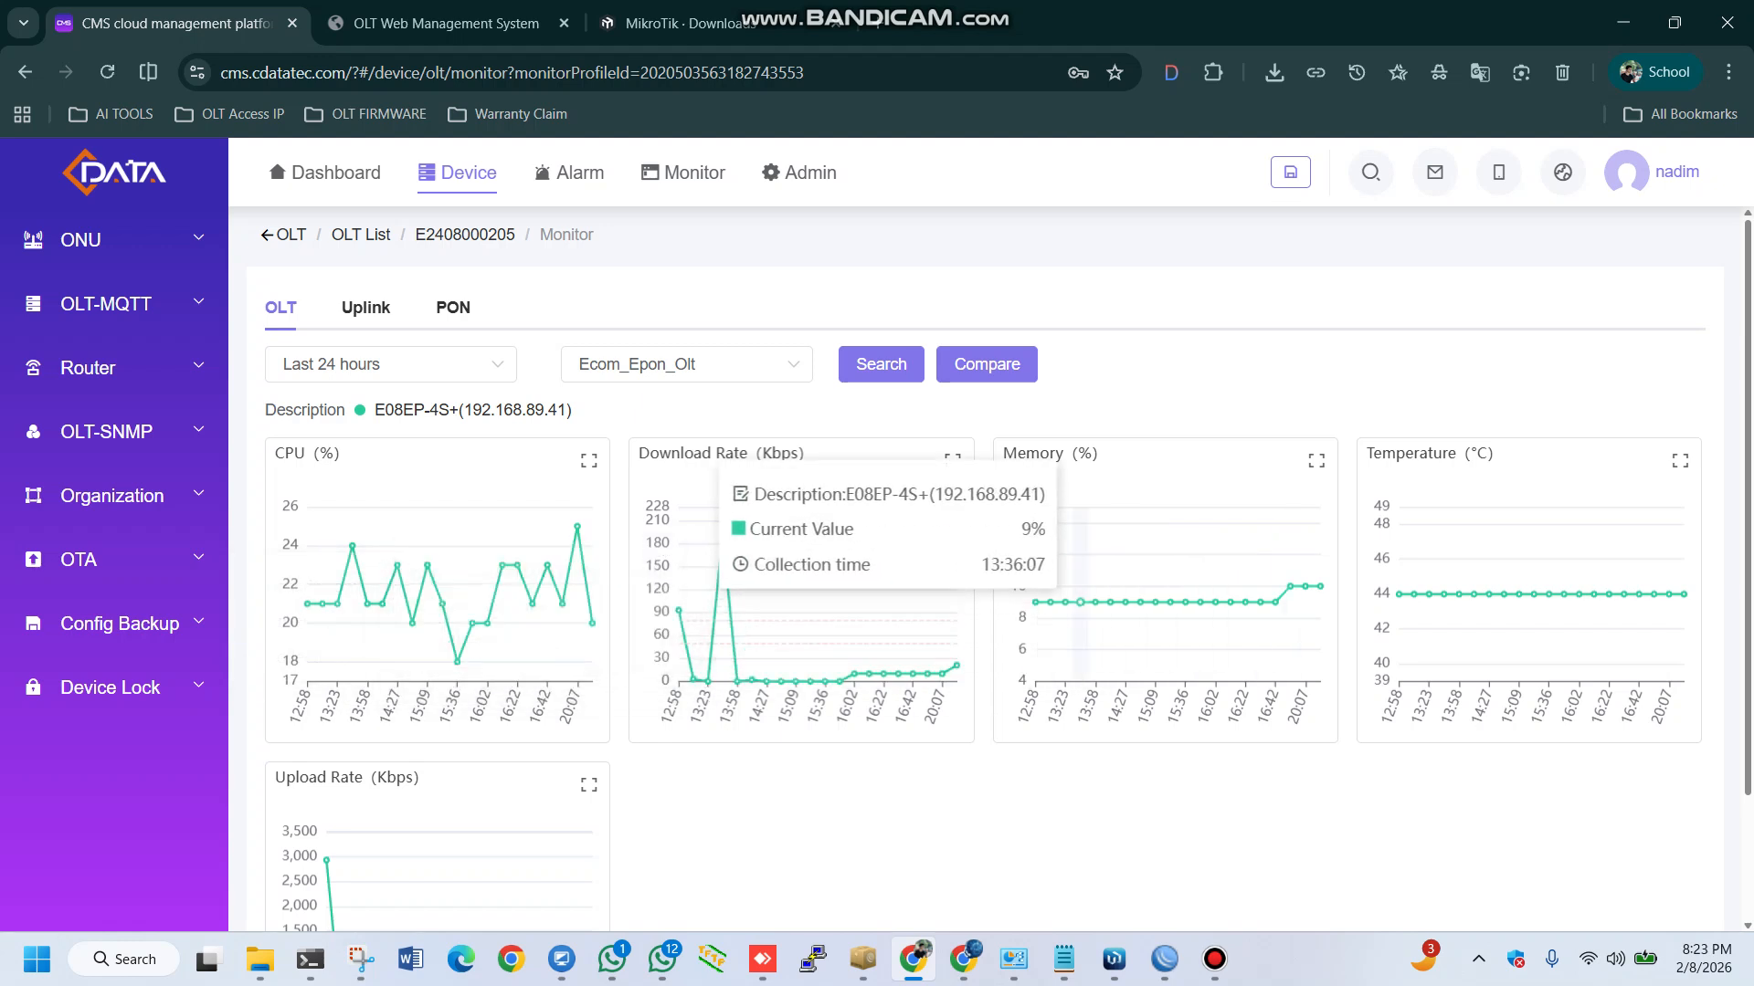
{"action": "scroll", "coordinate": [548, 639], "scroll_direction": "down", "scroll_amount": 2}
{"action": "scroll", "coordinate": [383, 731], "scroll_direction": "up", "scroll_amount": 2}
{"action": "left_click", "coordinate": [391, 364]}
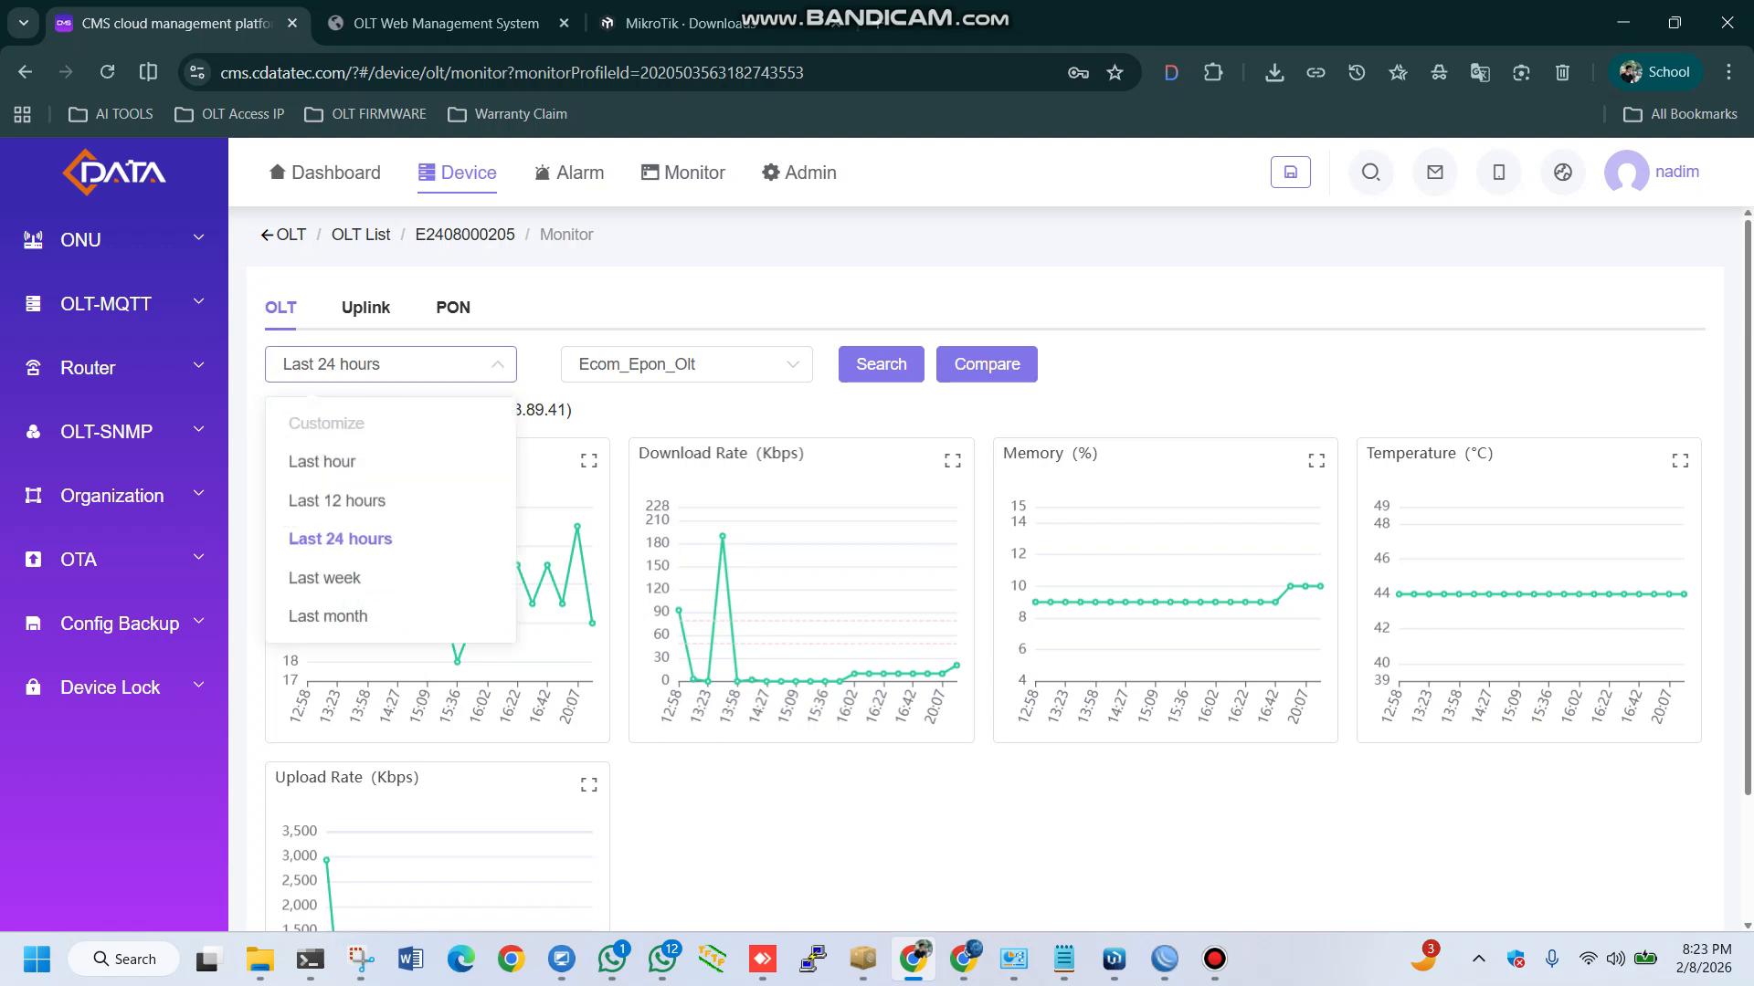
{"action": "left_click", "coordinate": [322, 461]}
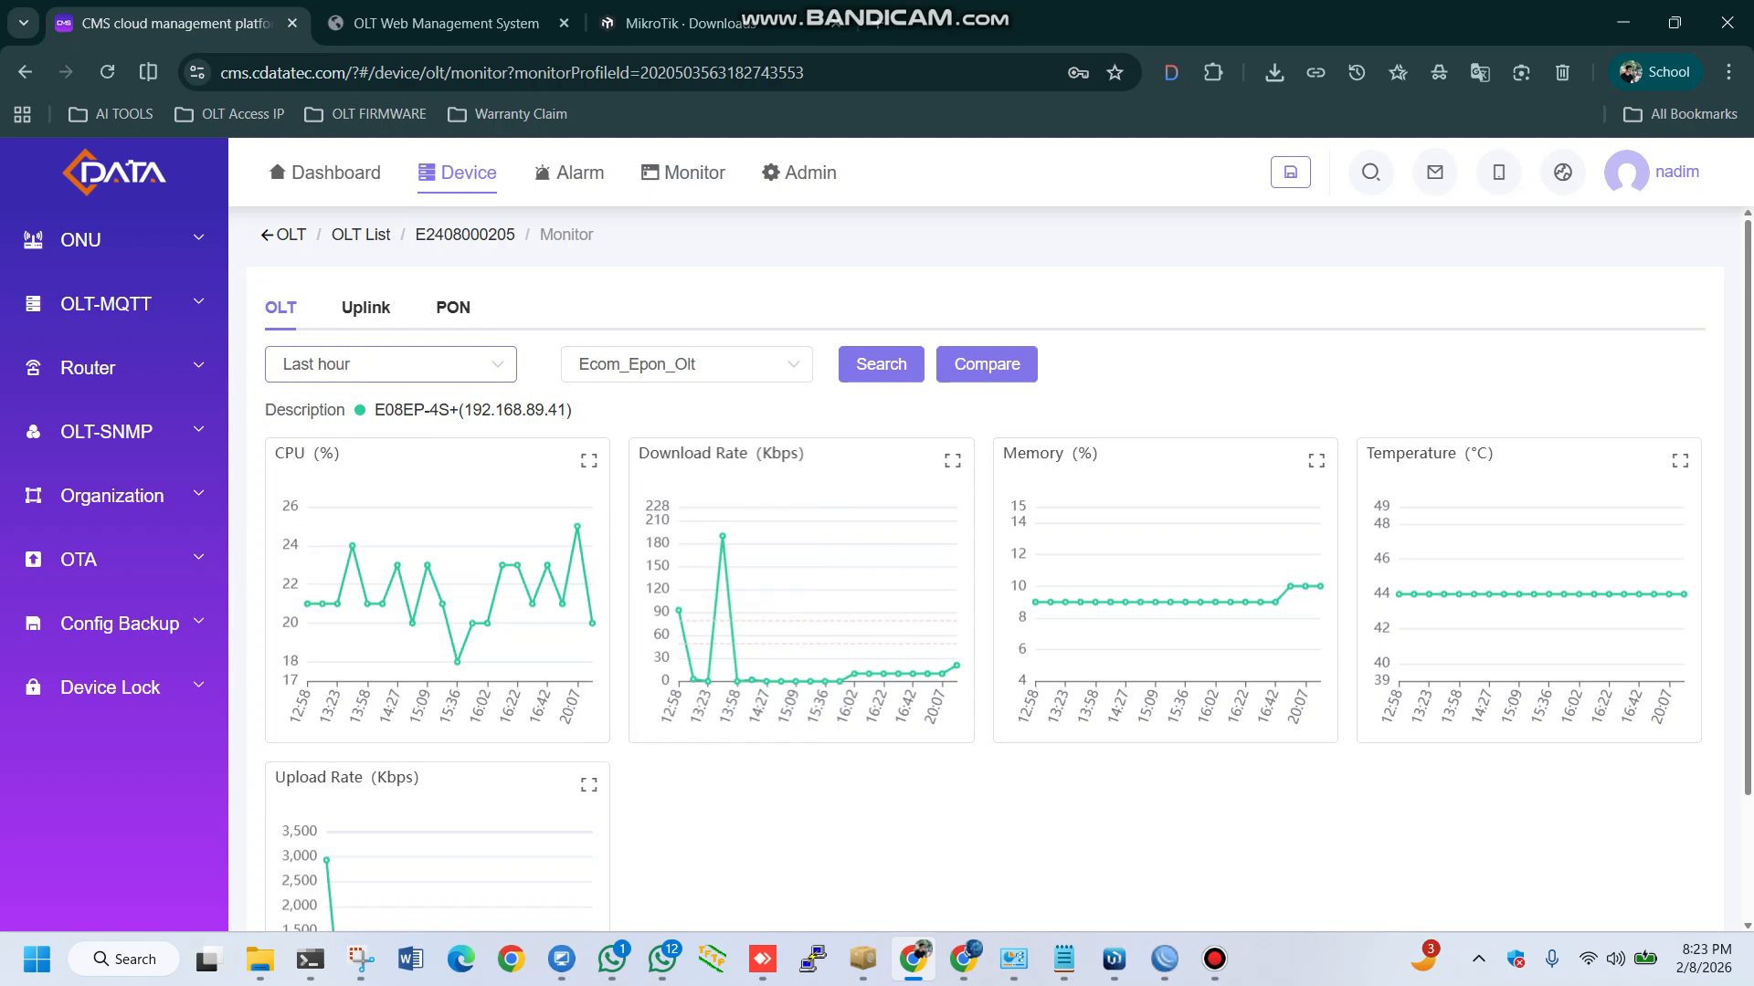
{"action": "left_click", "coordinate": [880, 363]}
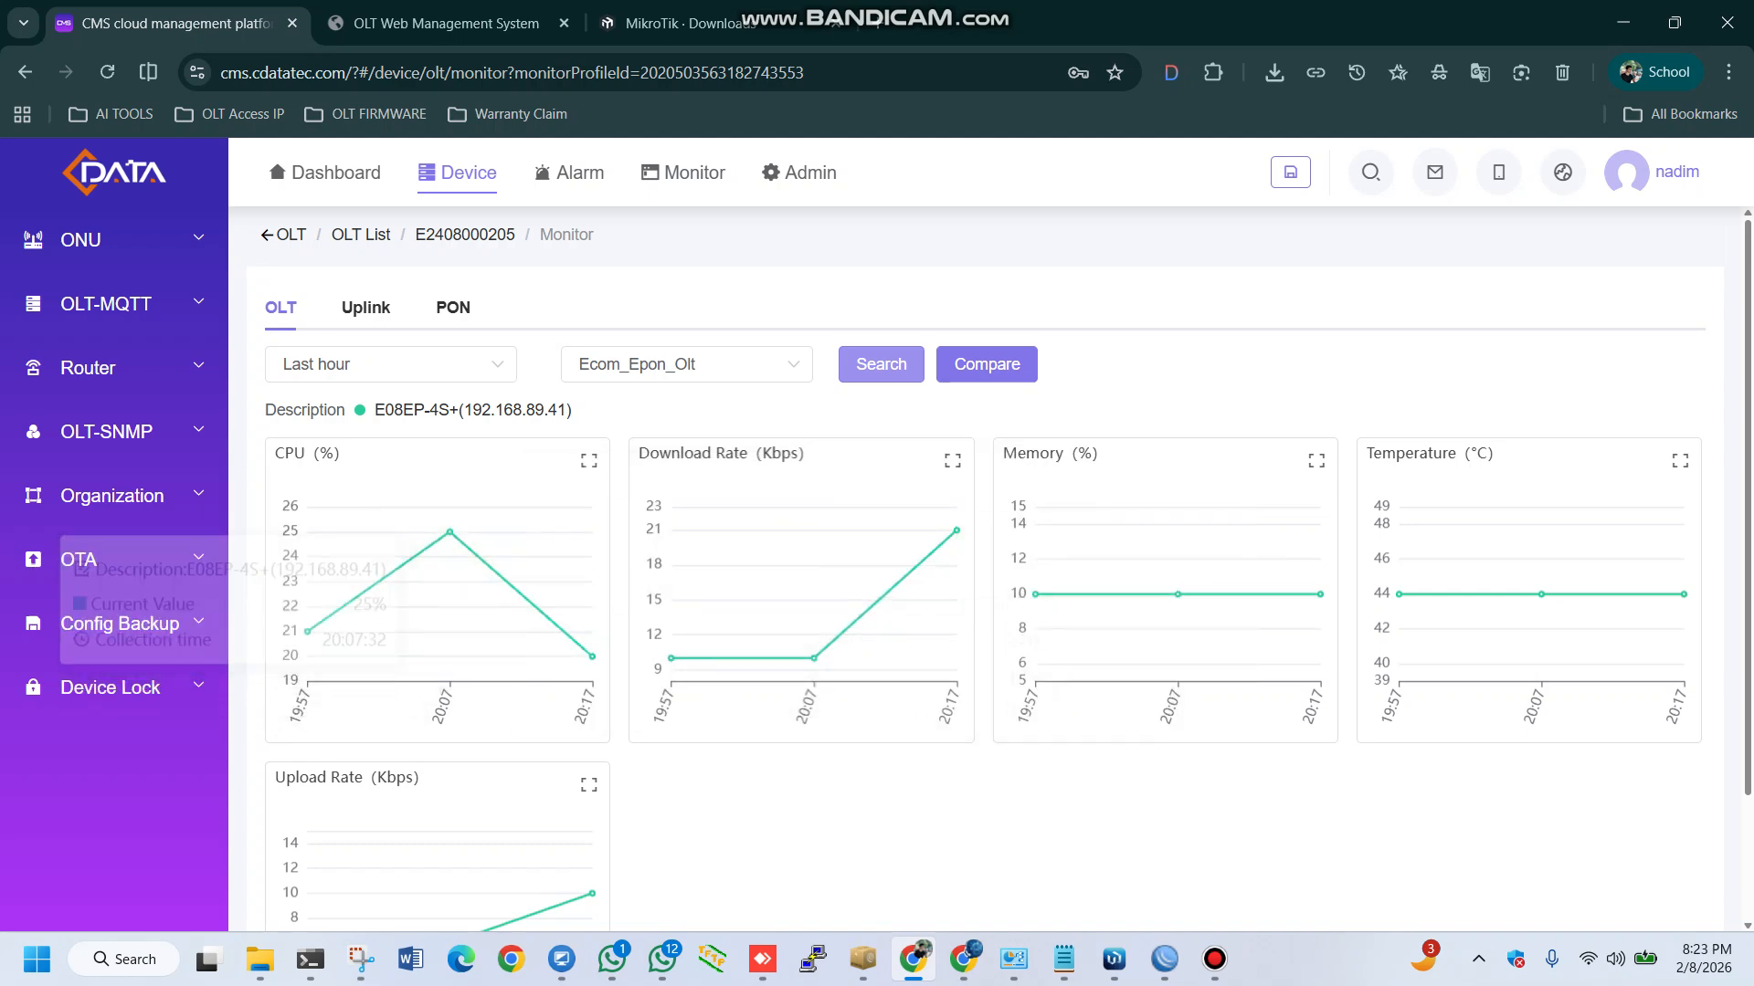
Open the OLT's uplink charts and look through the download and upload rates of the ge and xge ports
{"action": "left_click", "coordinate": [365, 308]}
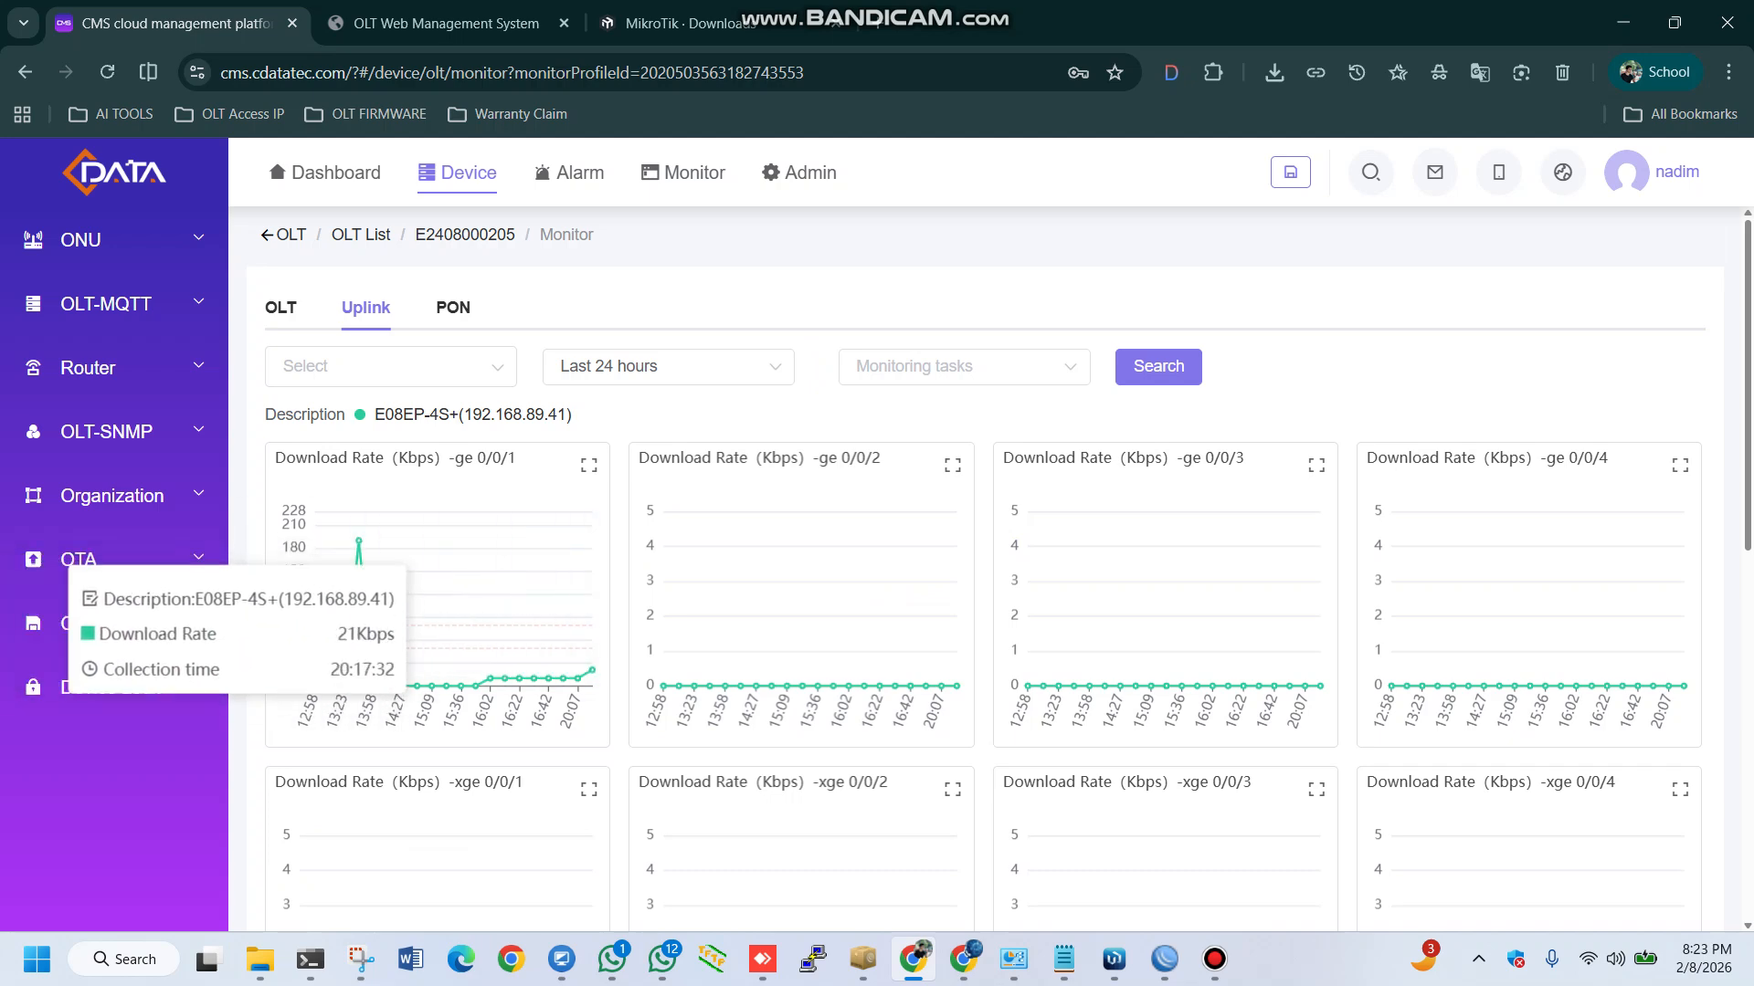
{"action": "scroll", "coordinate": [667, 681], "scroll_direction": "down", "scroll_amount": 3}
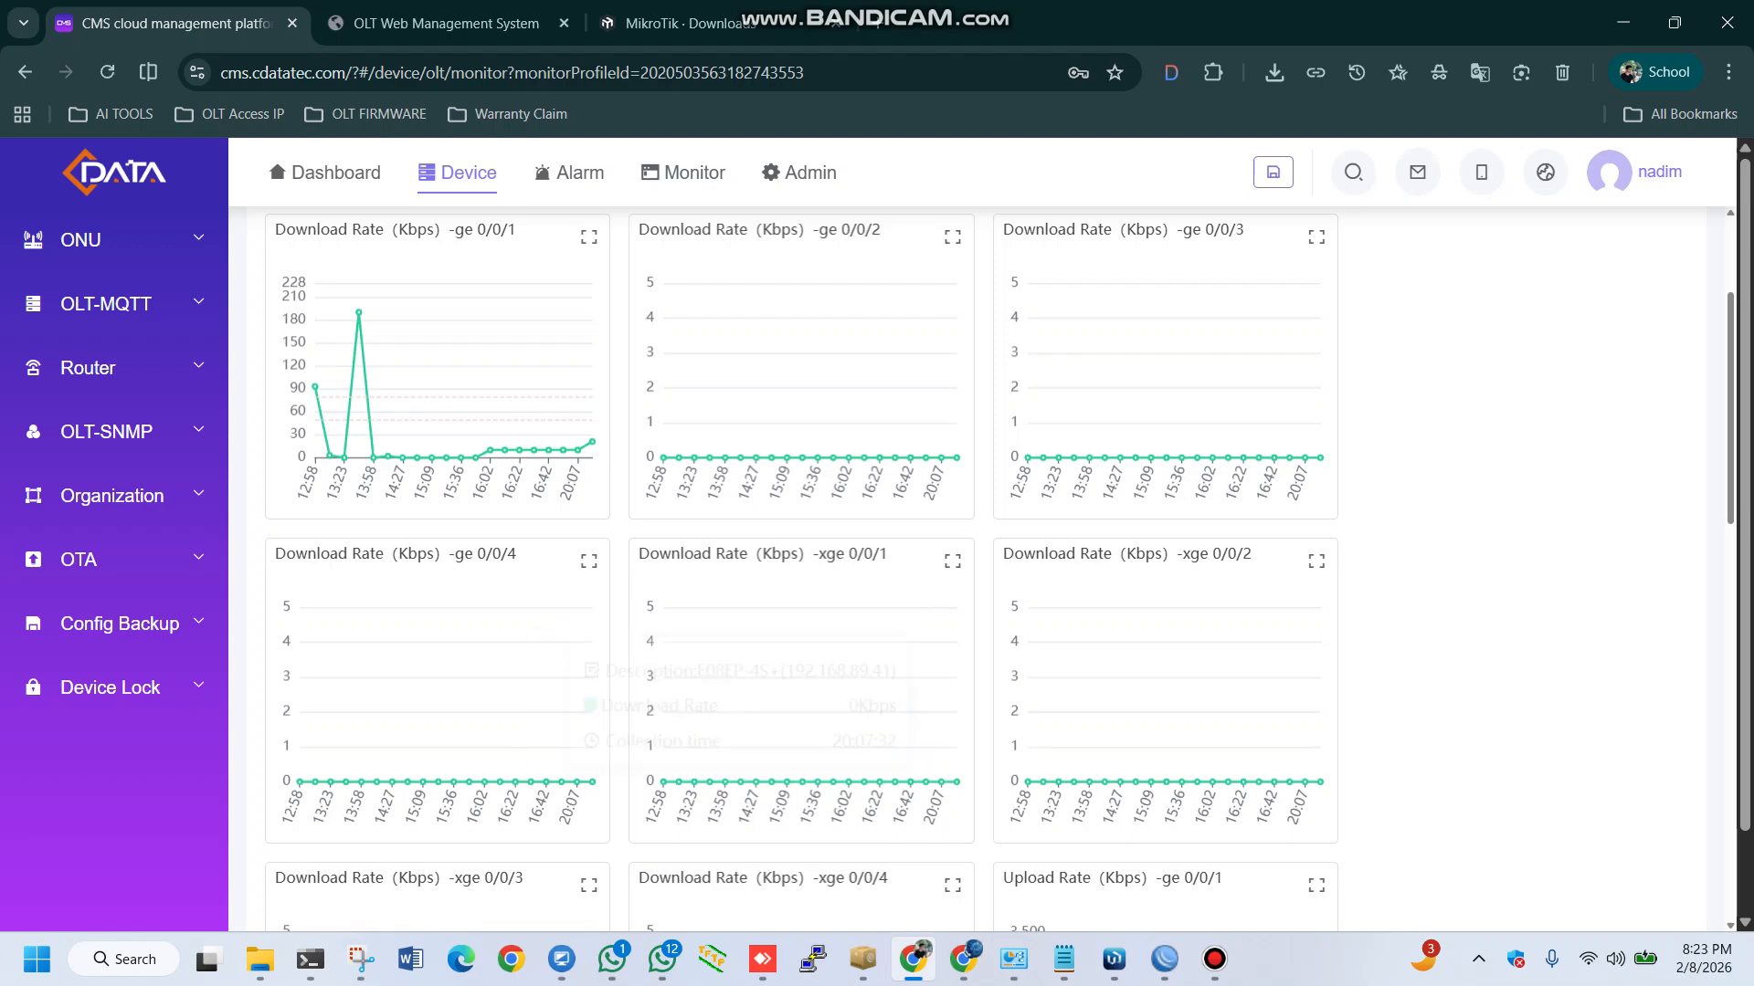
{"action": "scroll", "coordinate": [584, 657], "scroll_direction": "down", "scroll_amount": 5}
{"action": "scroll", "coordinate": [365, 548], "scroll_direction": "up", "scroll_amount": 8}
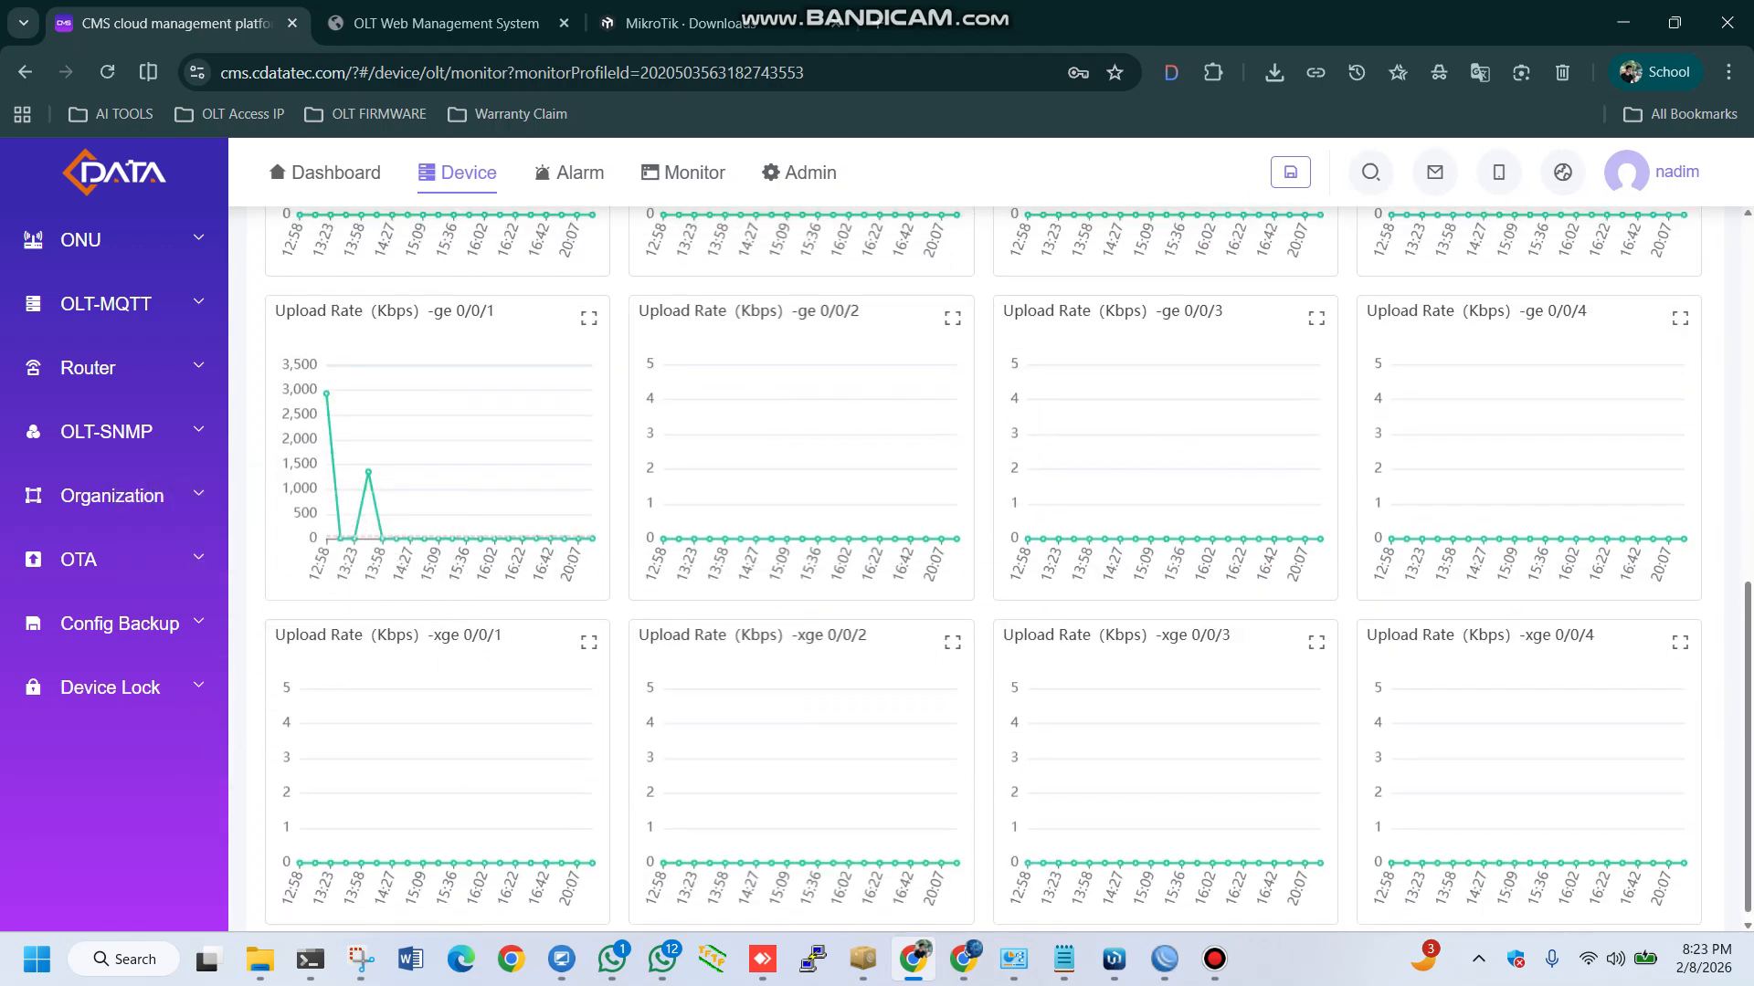
Limit the uplink charts to port ge 0/0/1 and the last hour
{"action": "left_click", "coordinate": [391, 366]}
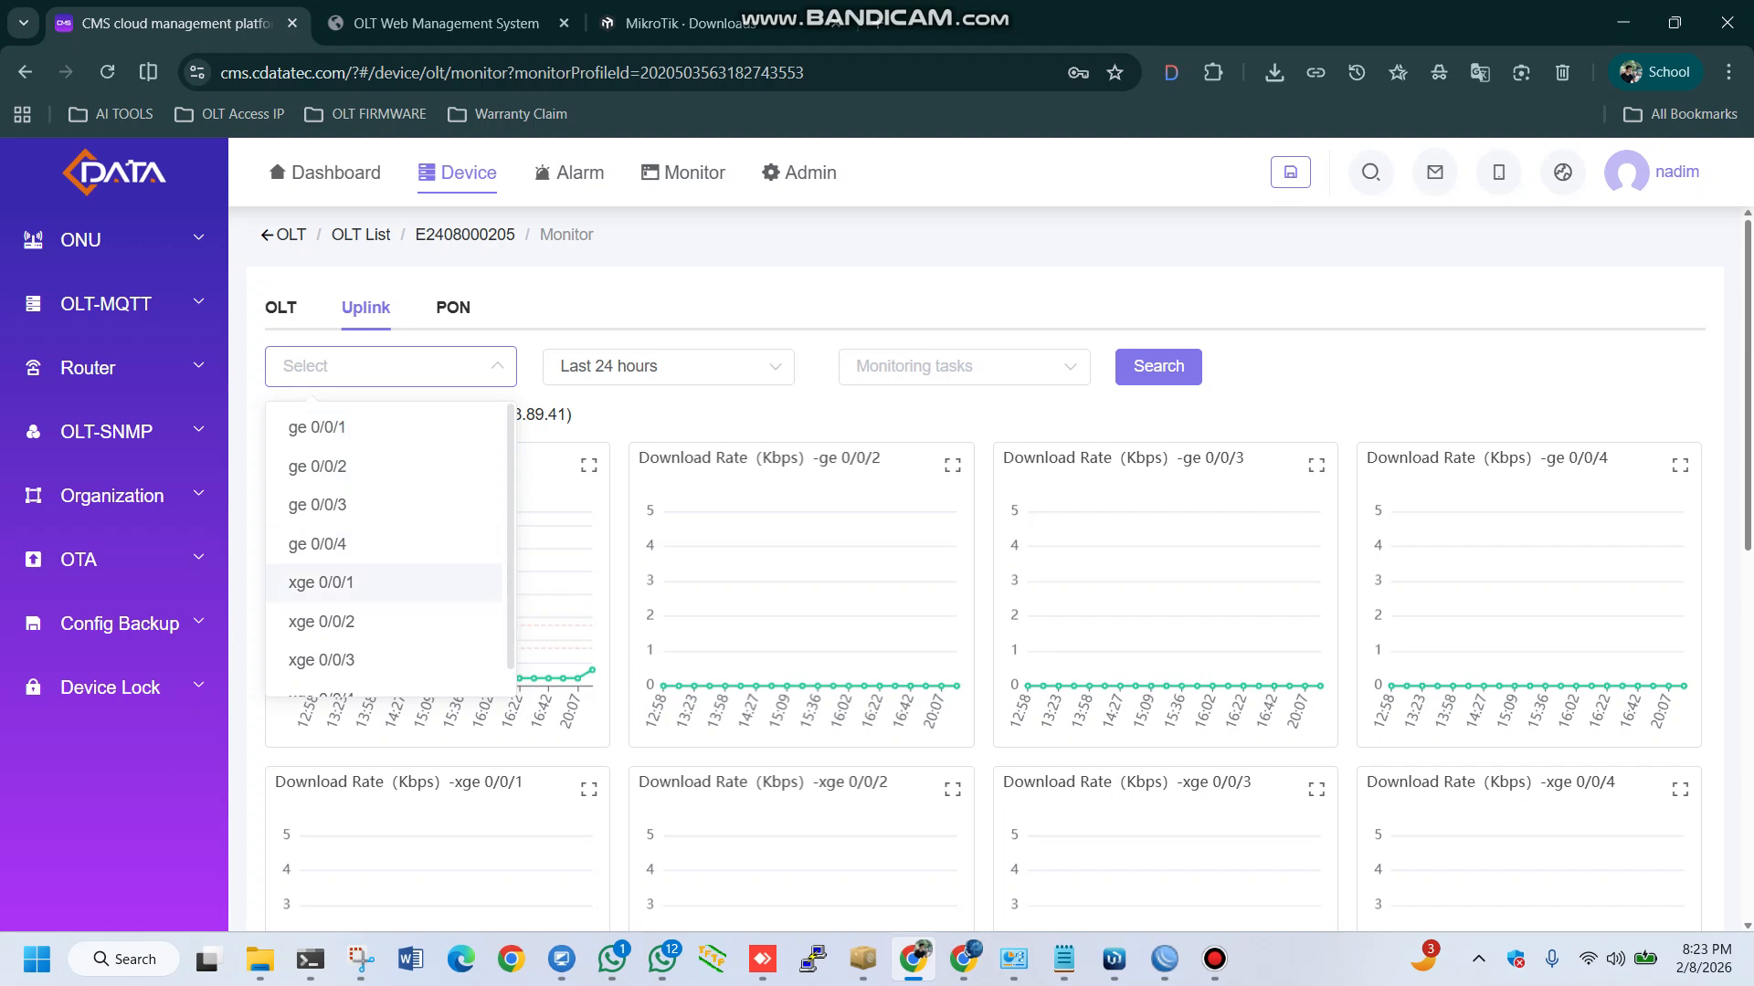
{"action": "left_click", "coordinate": [365, 427]}
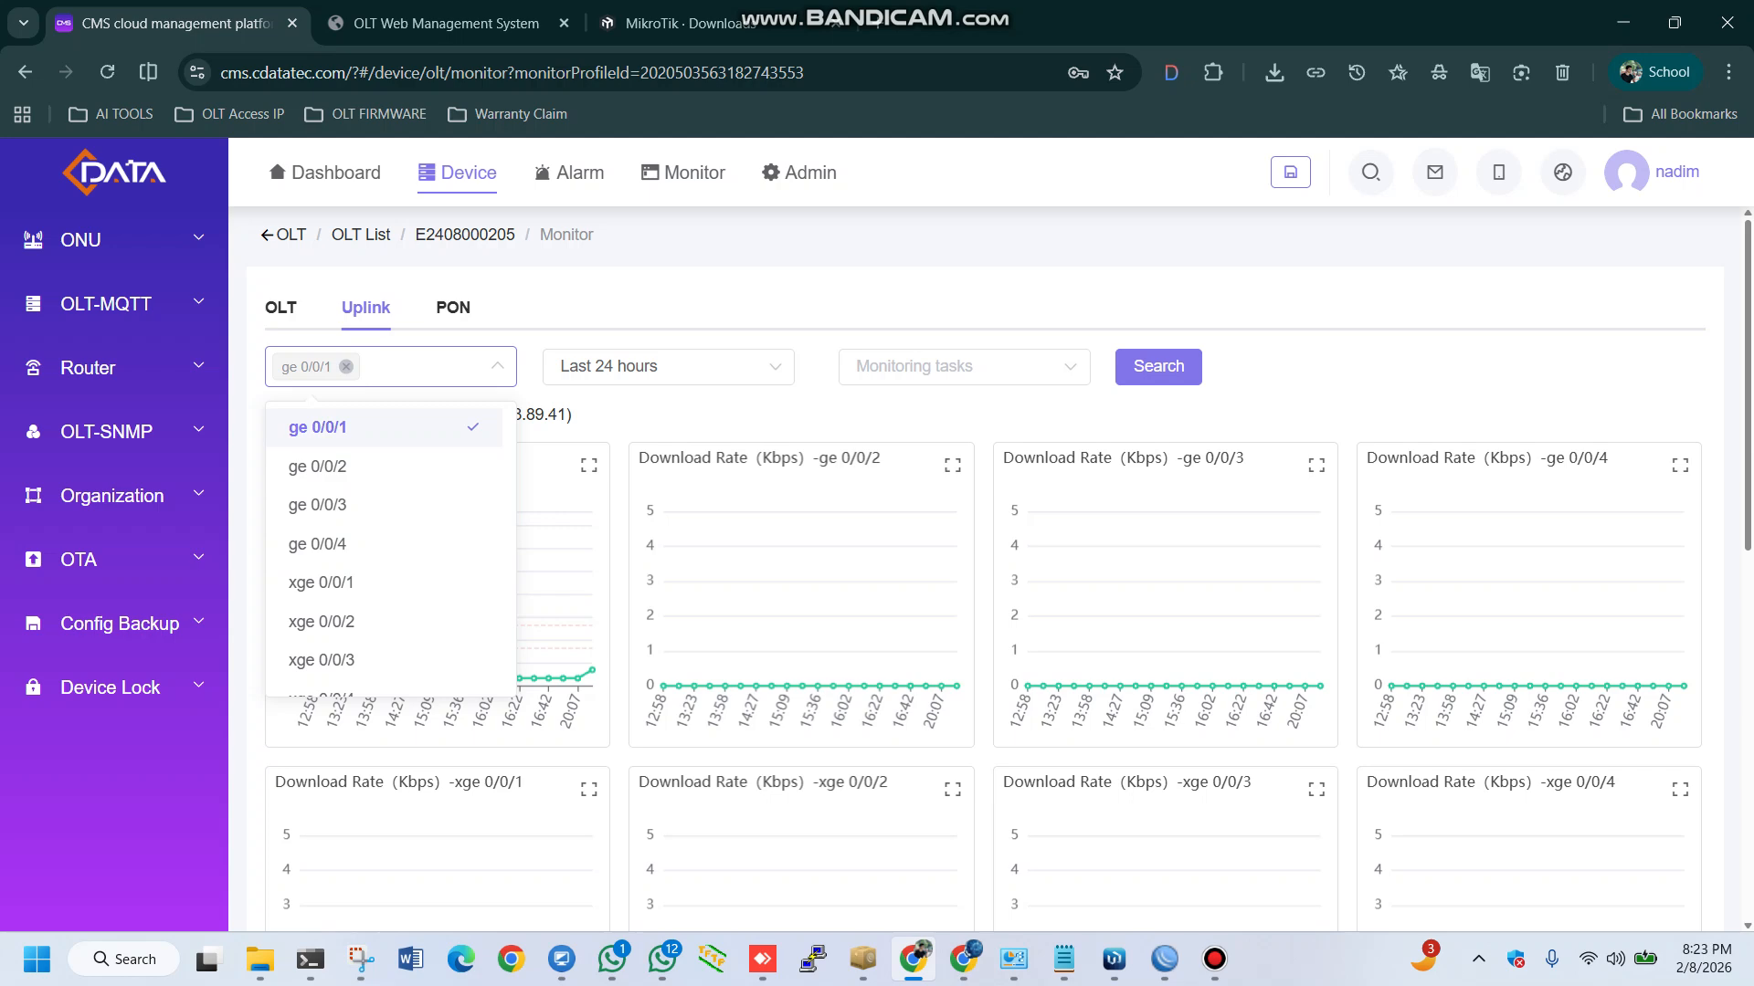
{"action": "left_click", "coordinate": [667, 366]}
{"action": "left_click", "coordinate": [606, 457]}
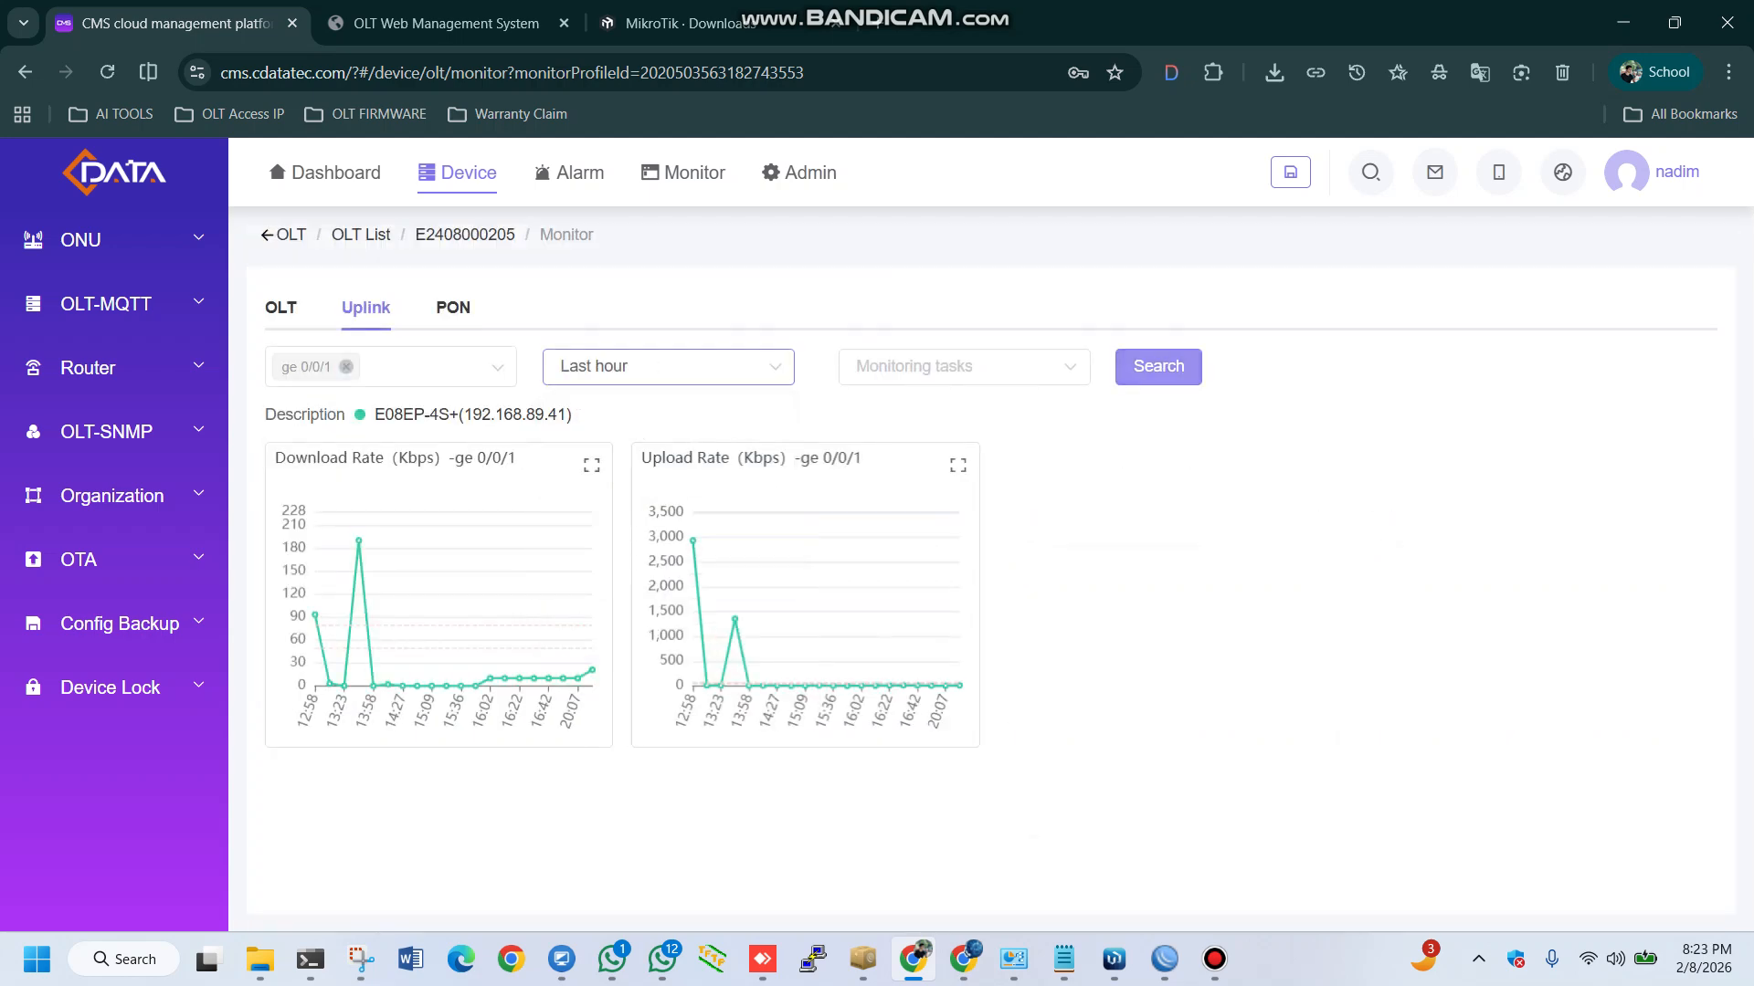
{"action": "left_click", "coordinate": [1158, 366]}
Set the uplink monitoring tasks filter to All and remove ge 0/0/1 from the port filter
{"action": "left_click", "coordinate": [963, 366]}
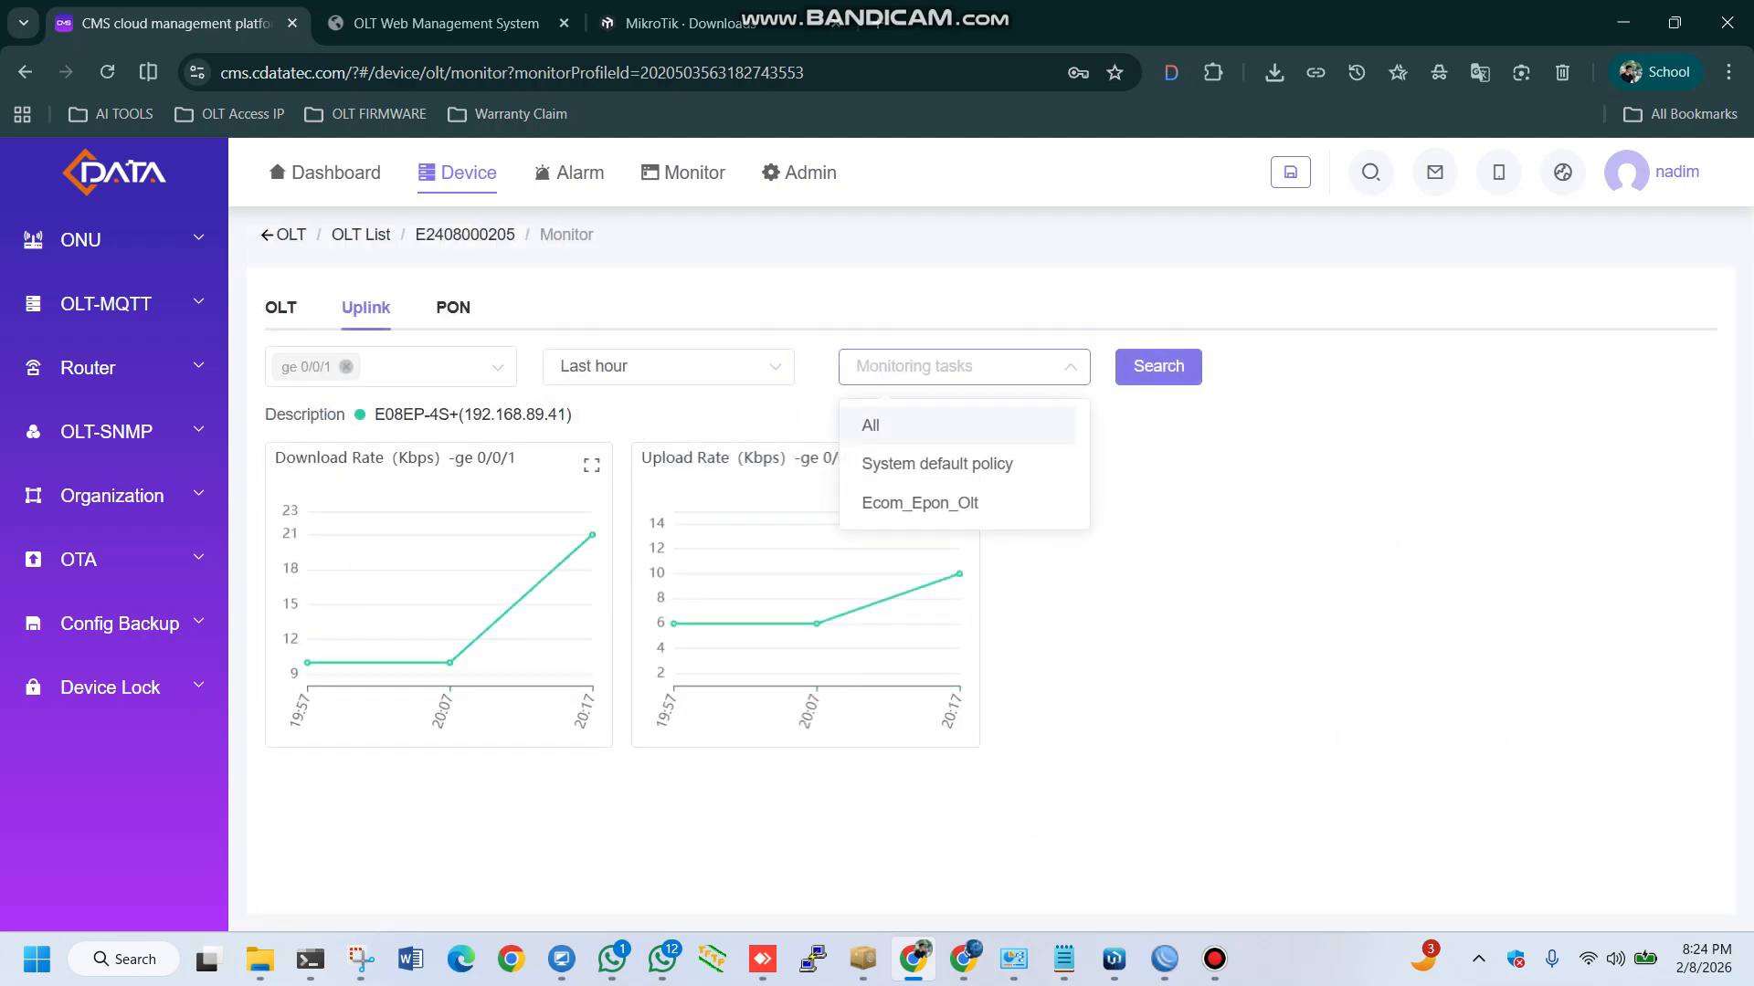
{"action": "left_click", "coordinate": [877, 422]}
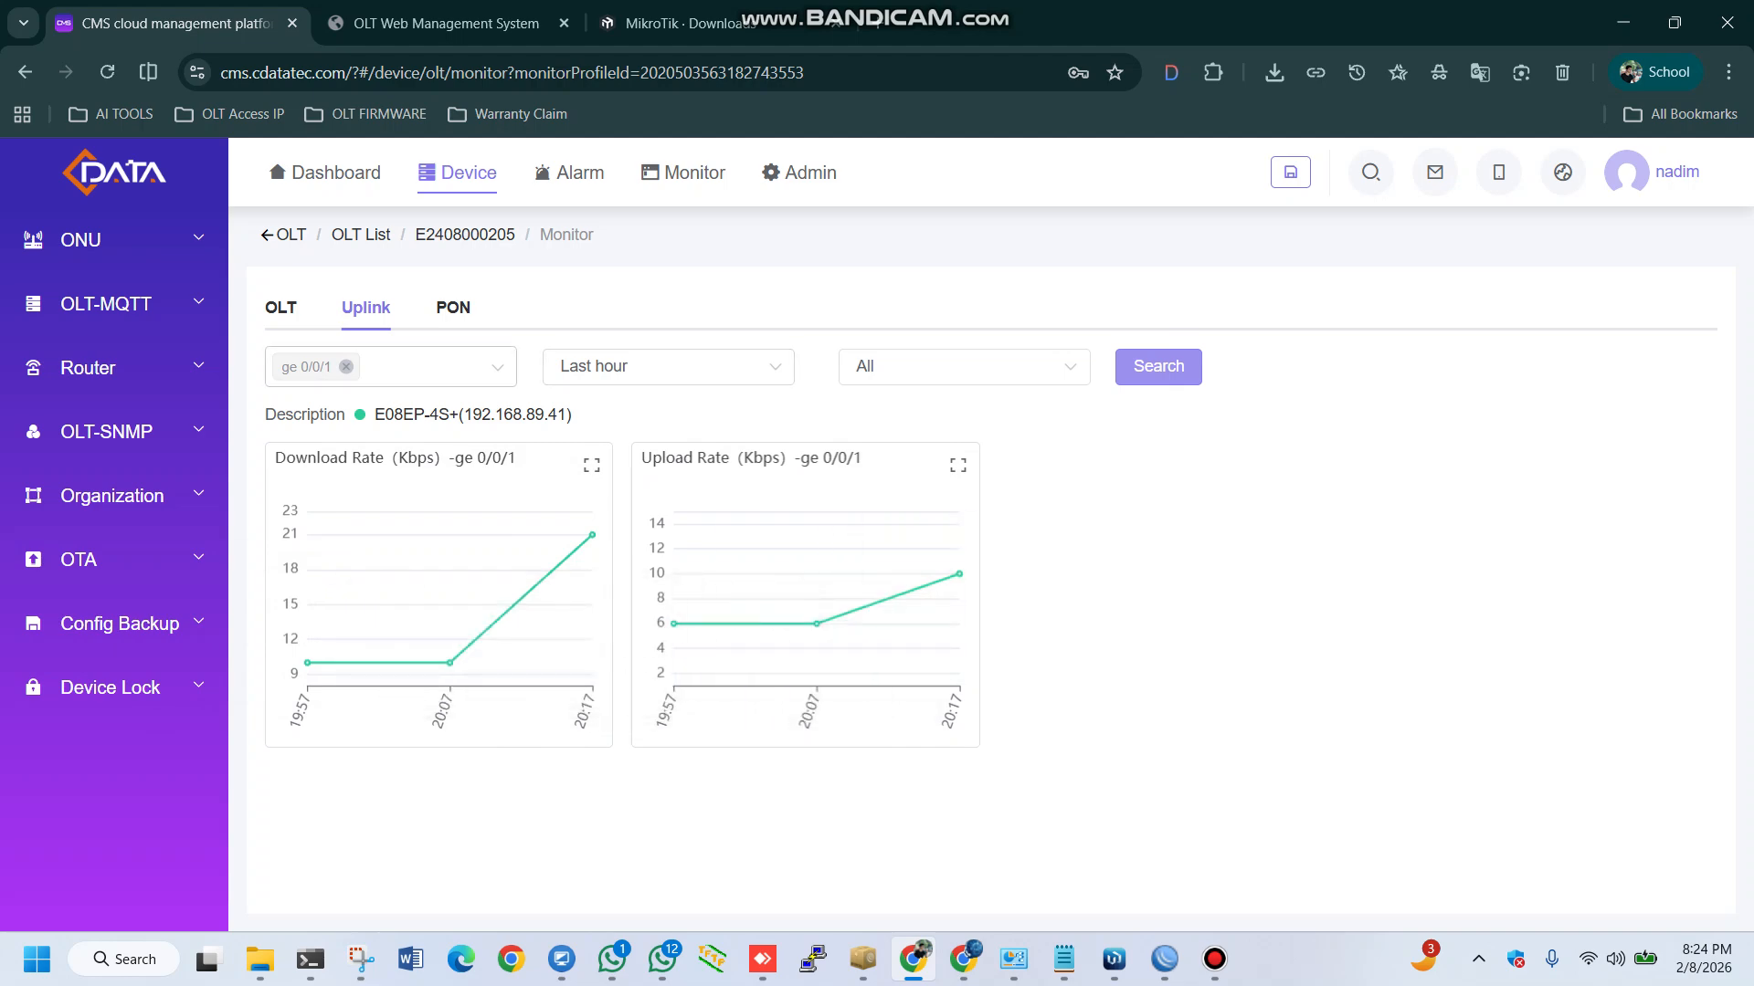
{"action": "left_click", "coordinate": [393, 367]}
{"action": "left_click", "coordinate": [318, 427]}
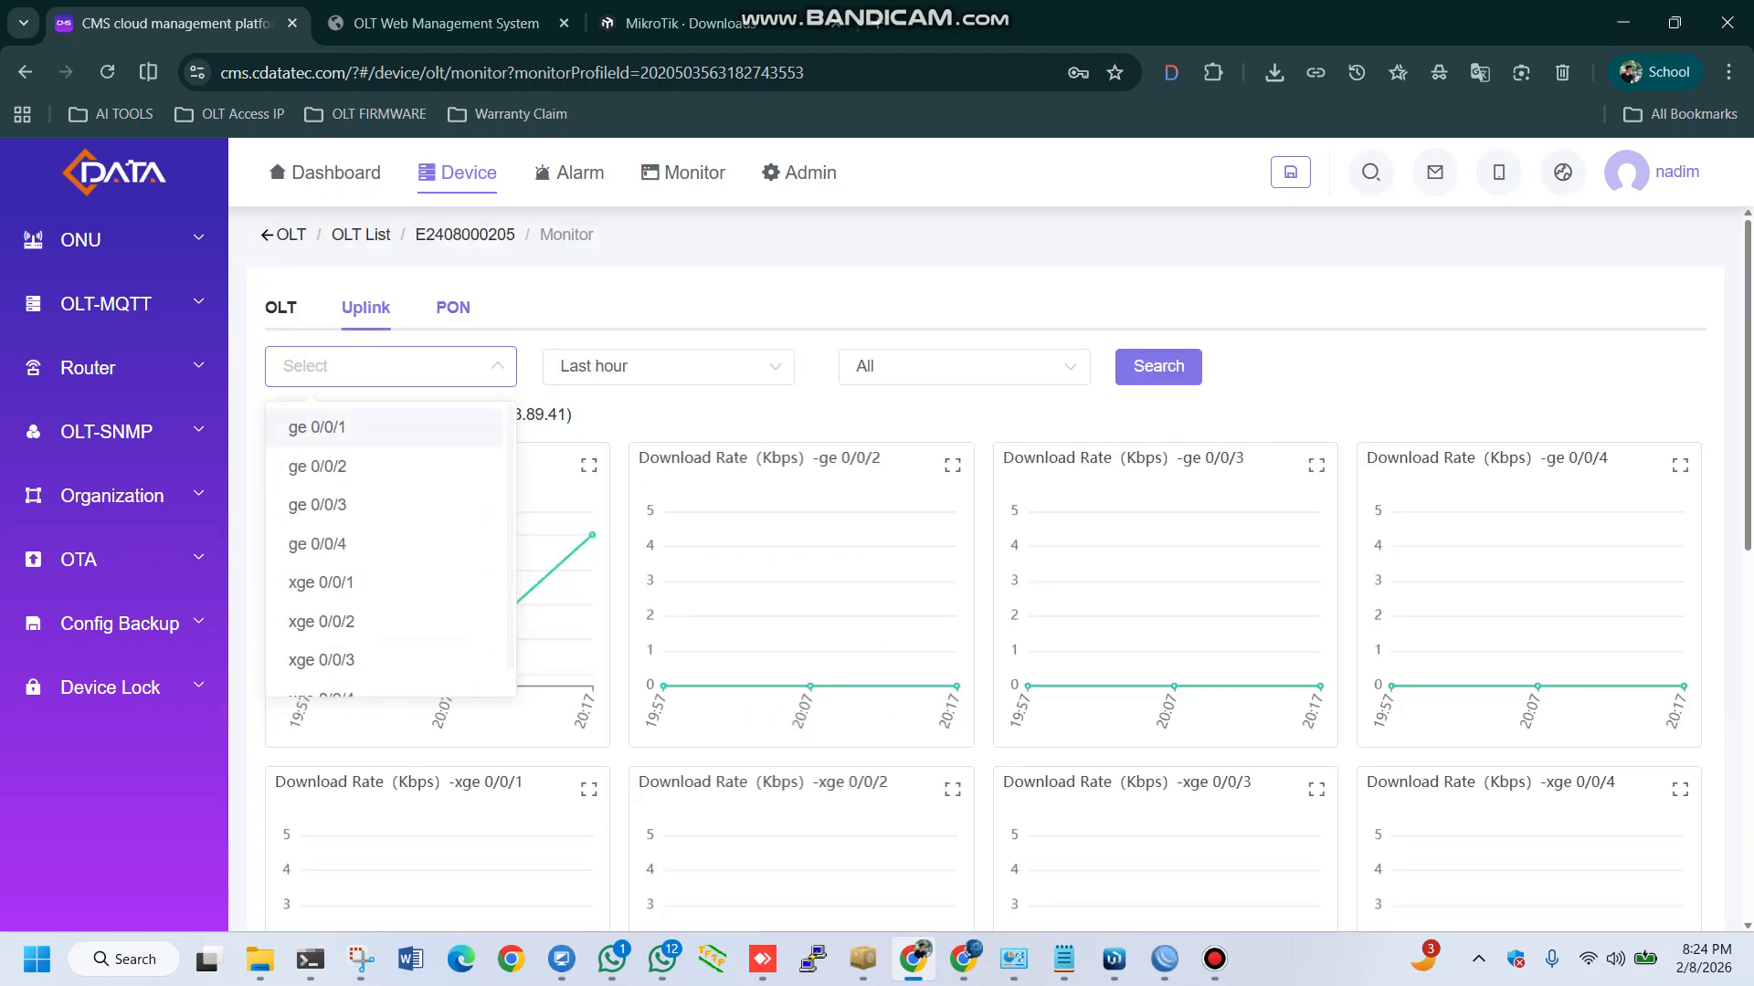
Open the PON charts, look through the epon port rates and check the available monitoring task, time range and port filters
{"action": "left_click", "coordinate": [453, 307]}
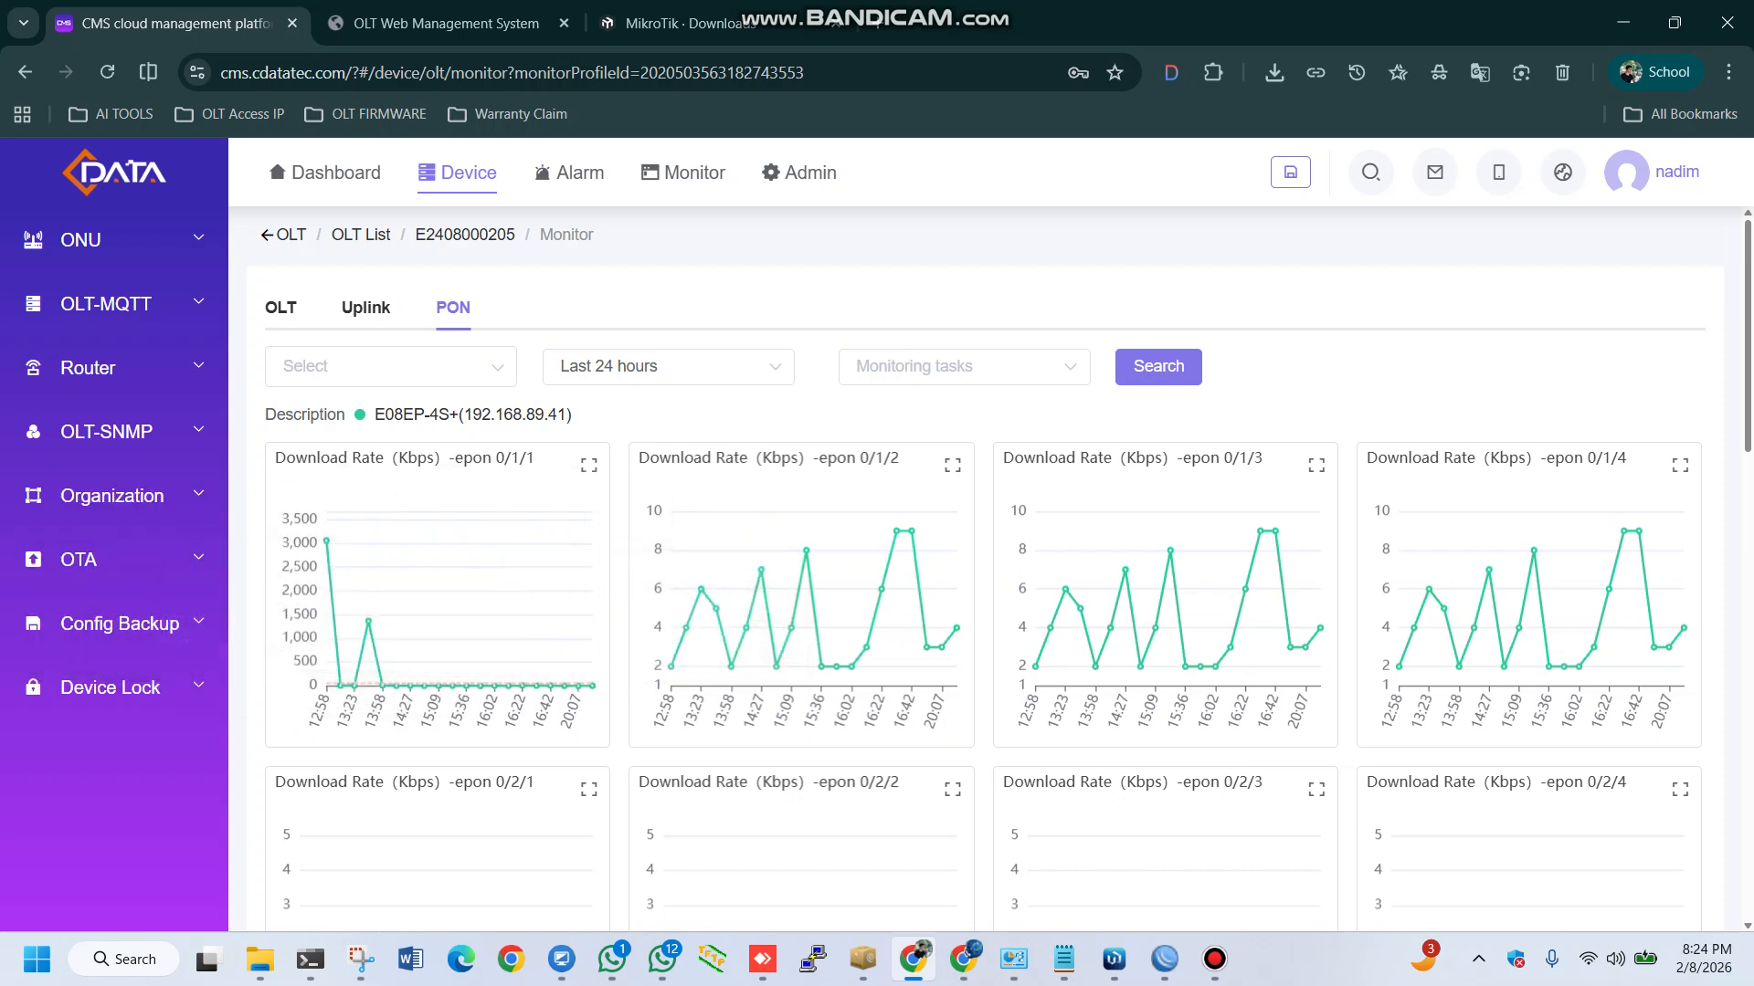
{"action": "scroll", "coordinate": [913, 567], "scroll_direction": "down", "scroll_amount": 9}
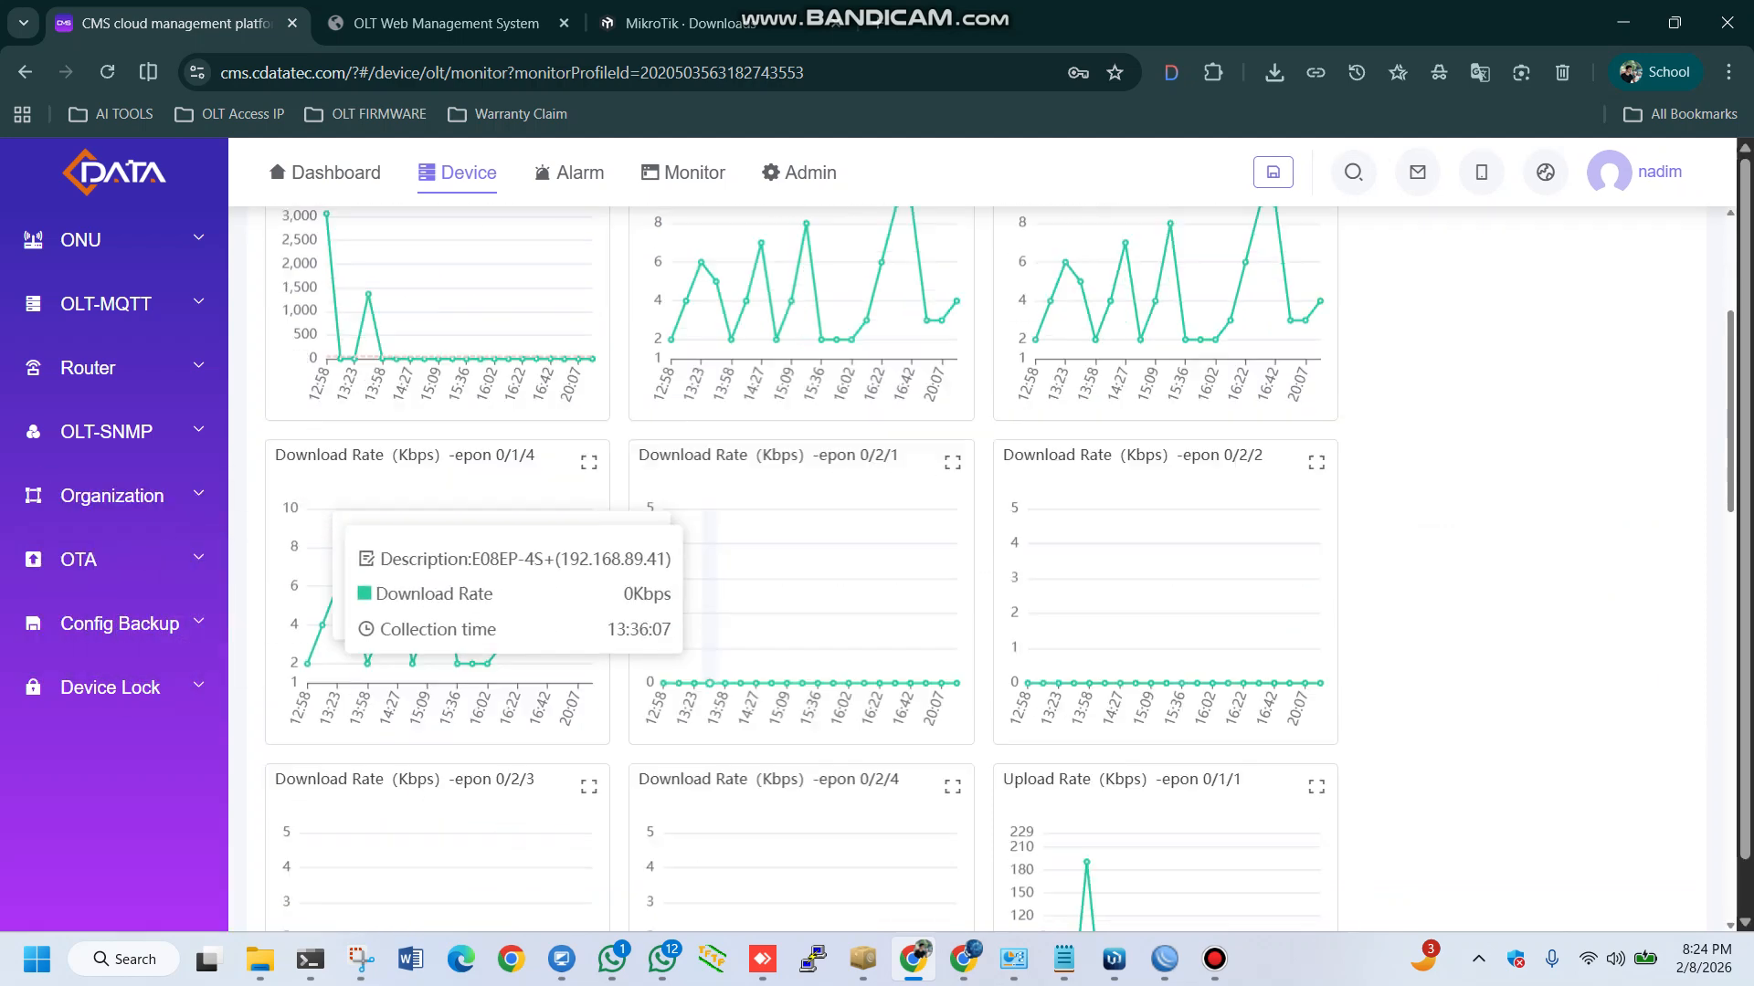
{"action": "scroll", "coordinate": [591, 534], "scroll_direction": "up", "scroll_amount": 9}
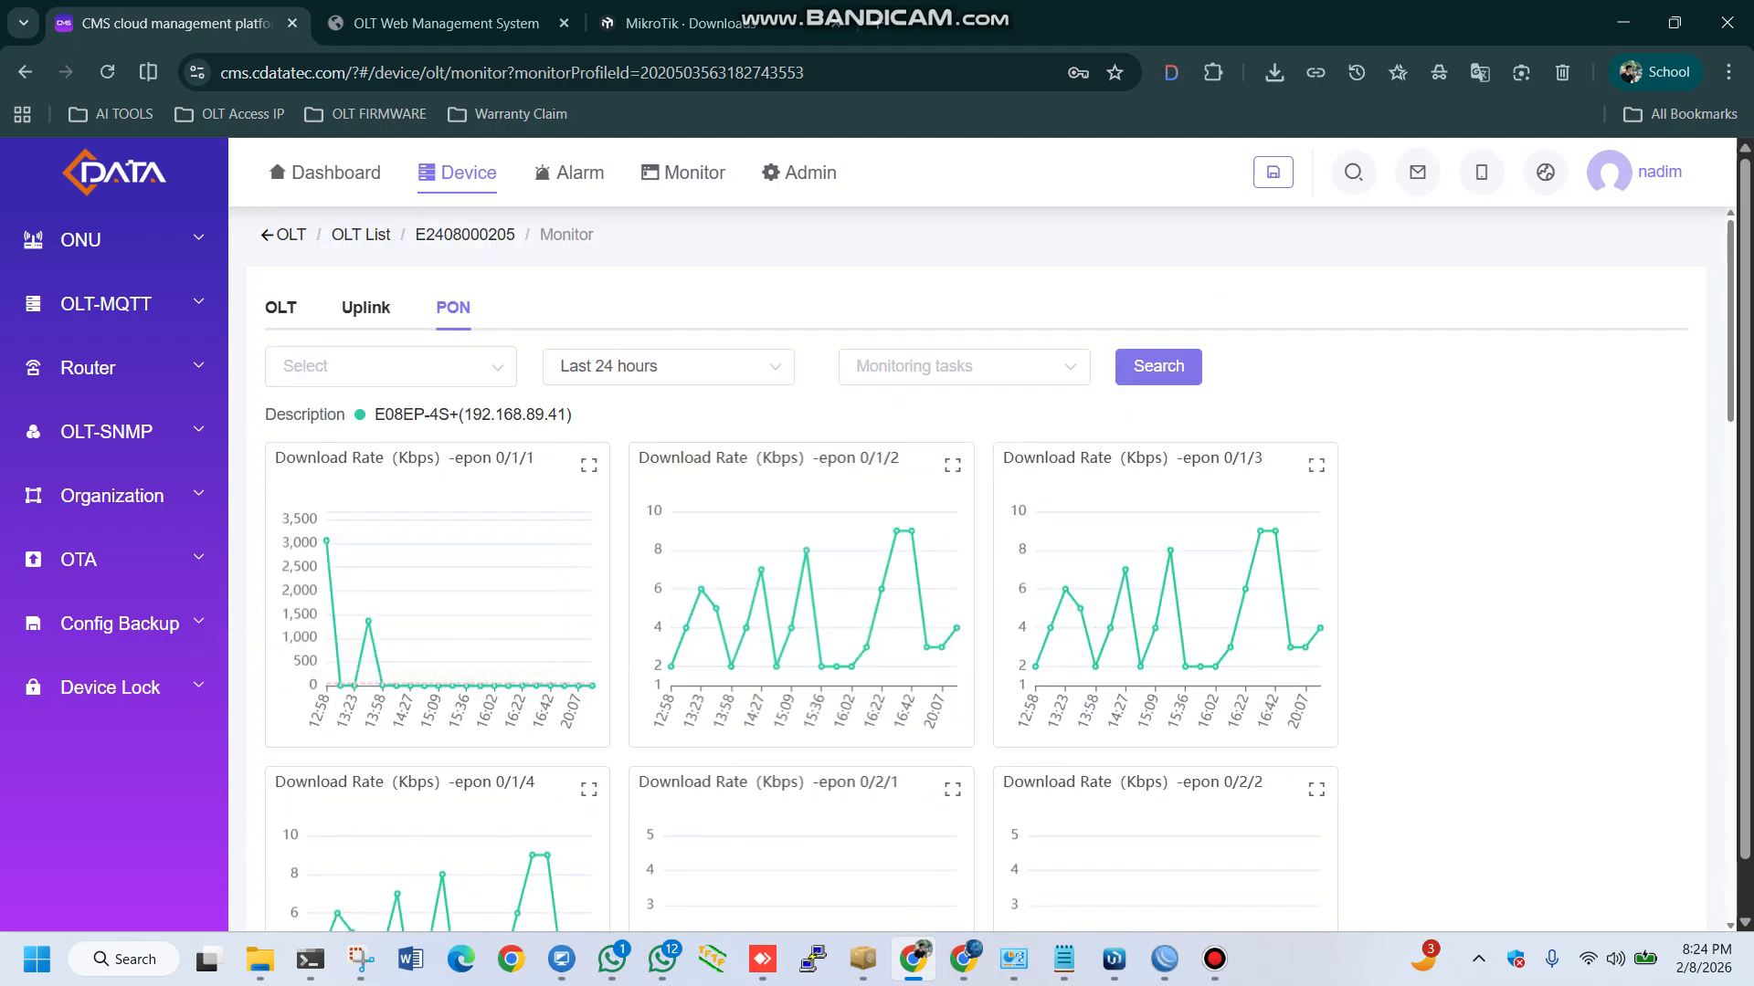
{"action": "left_click", "coordinate": [964, 367]}
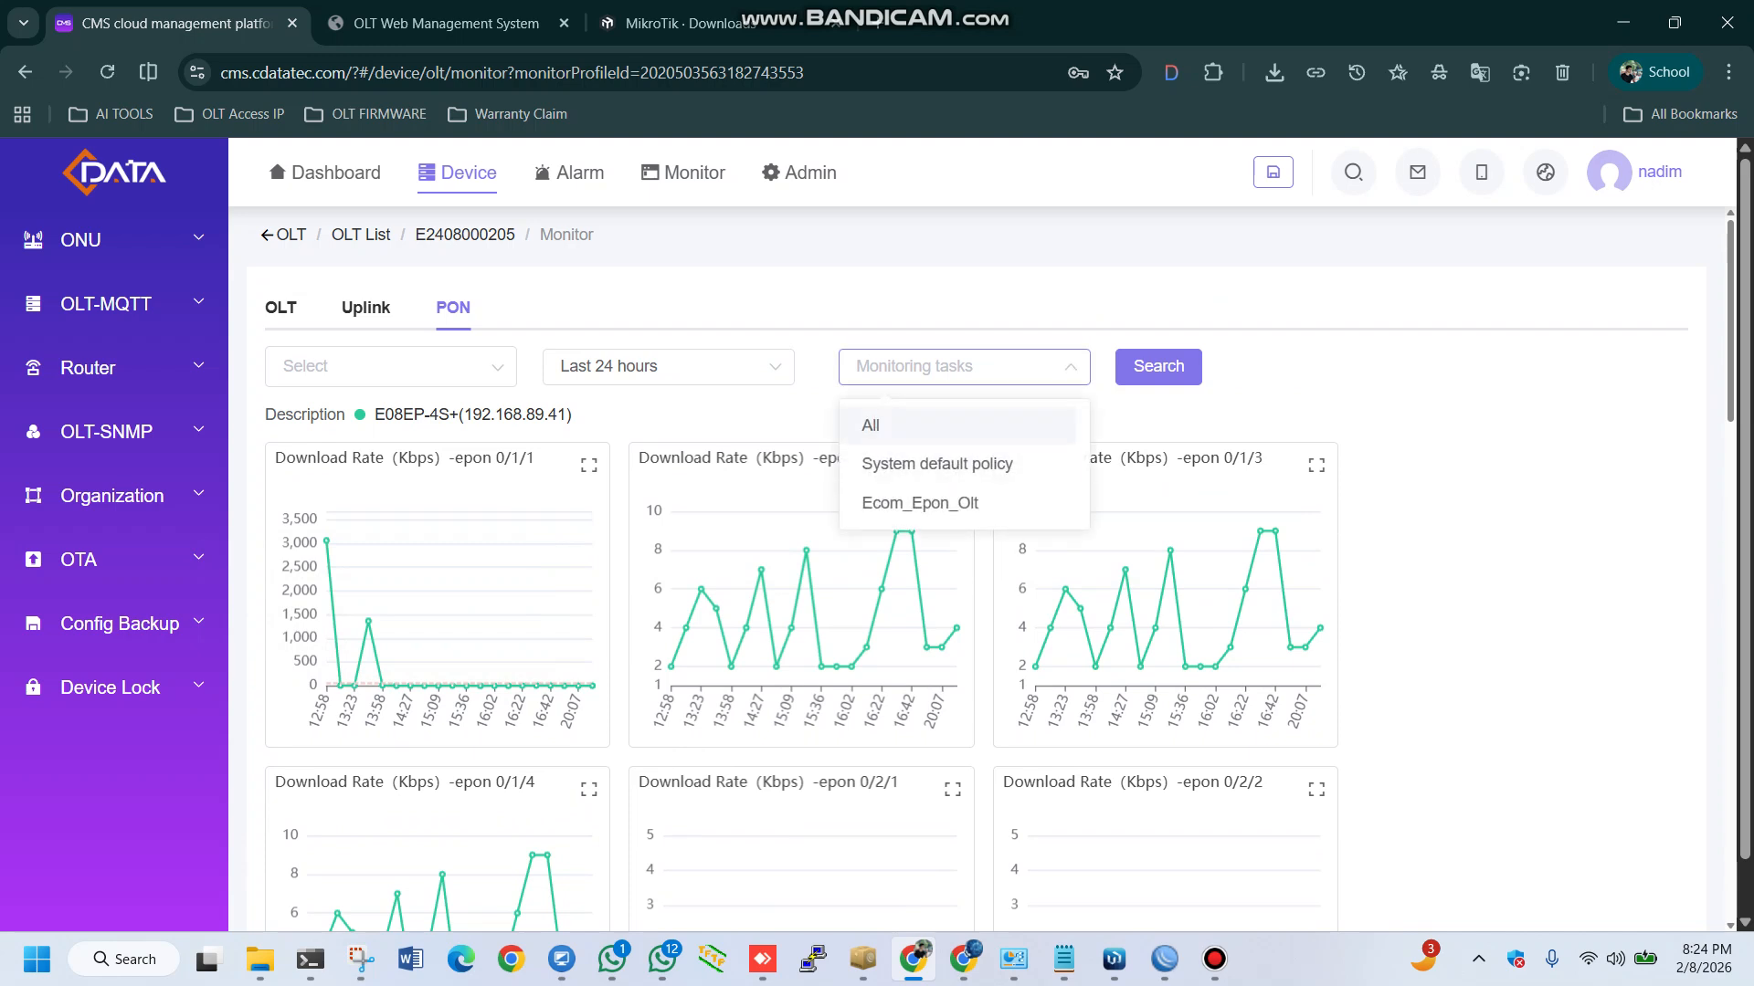
{"action": "left_click", "coordinate": [668, 368]}
{"action": "left_click", "coordinate": [668, 367]}
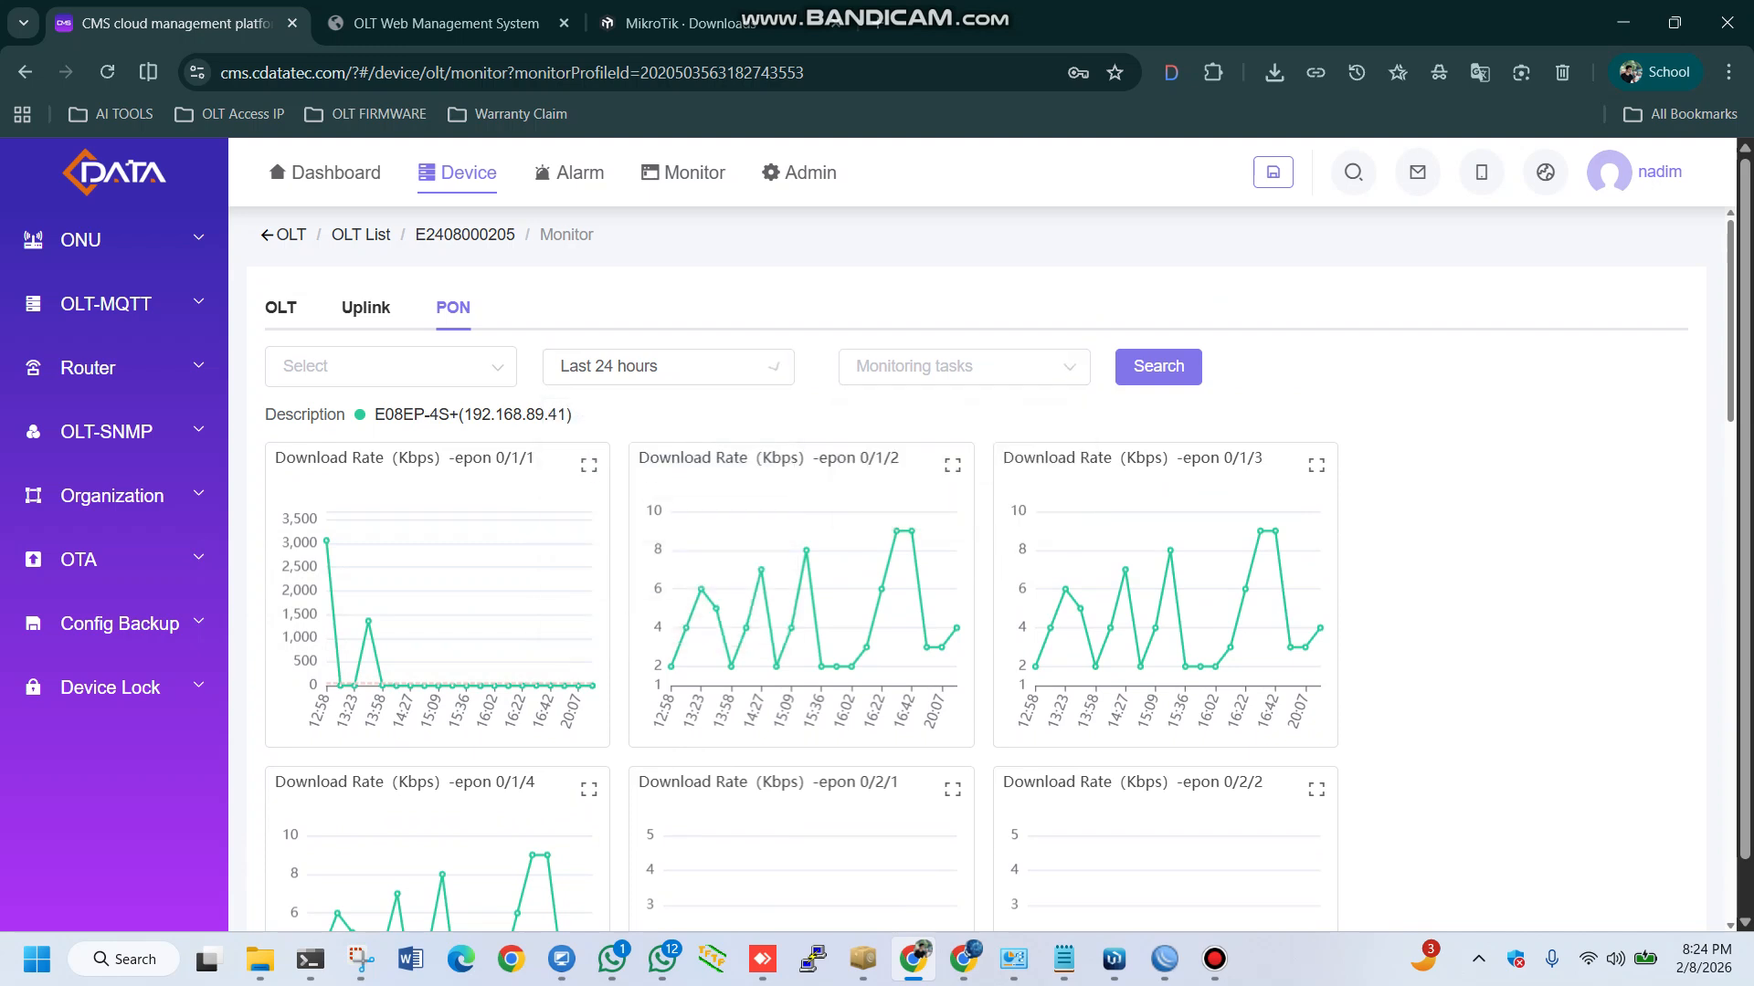
{"action": "left_click", "coordinate": [391, 367]}
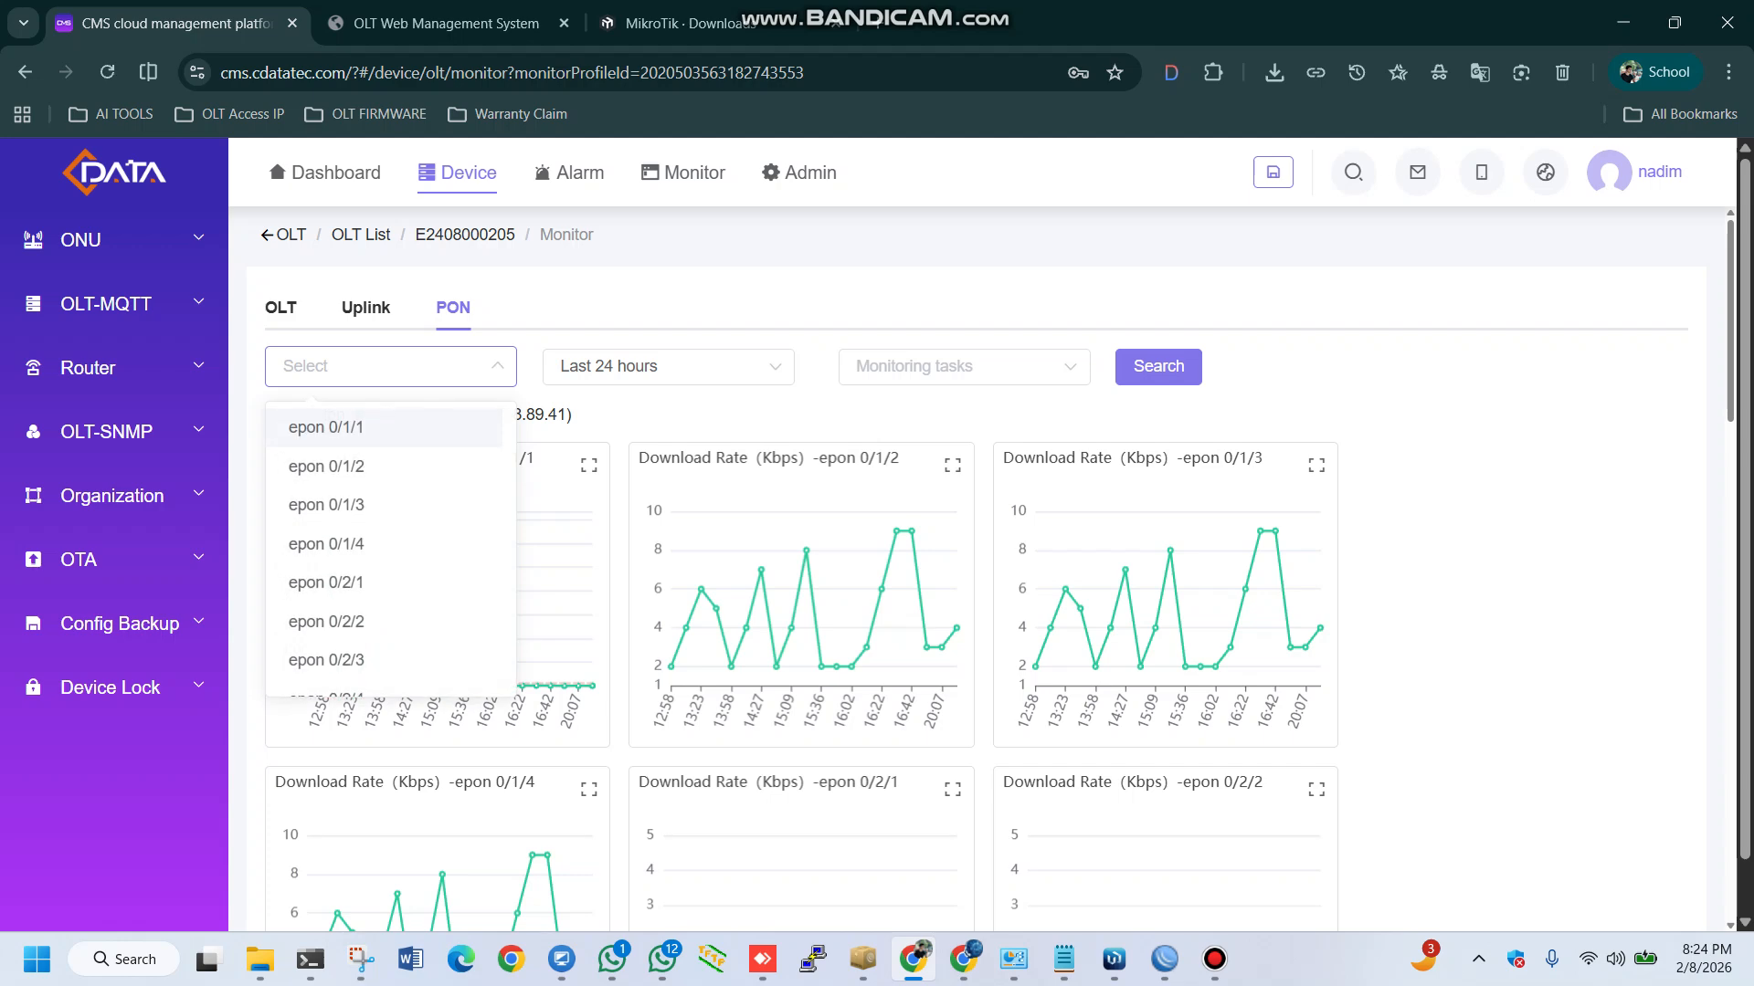
{"action": "left_click", "coordinate": [391, 367]}
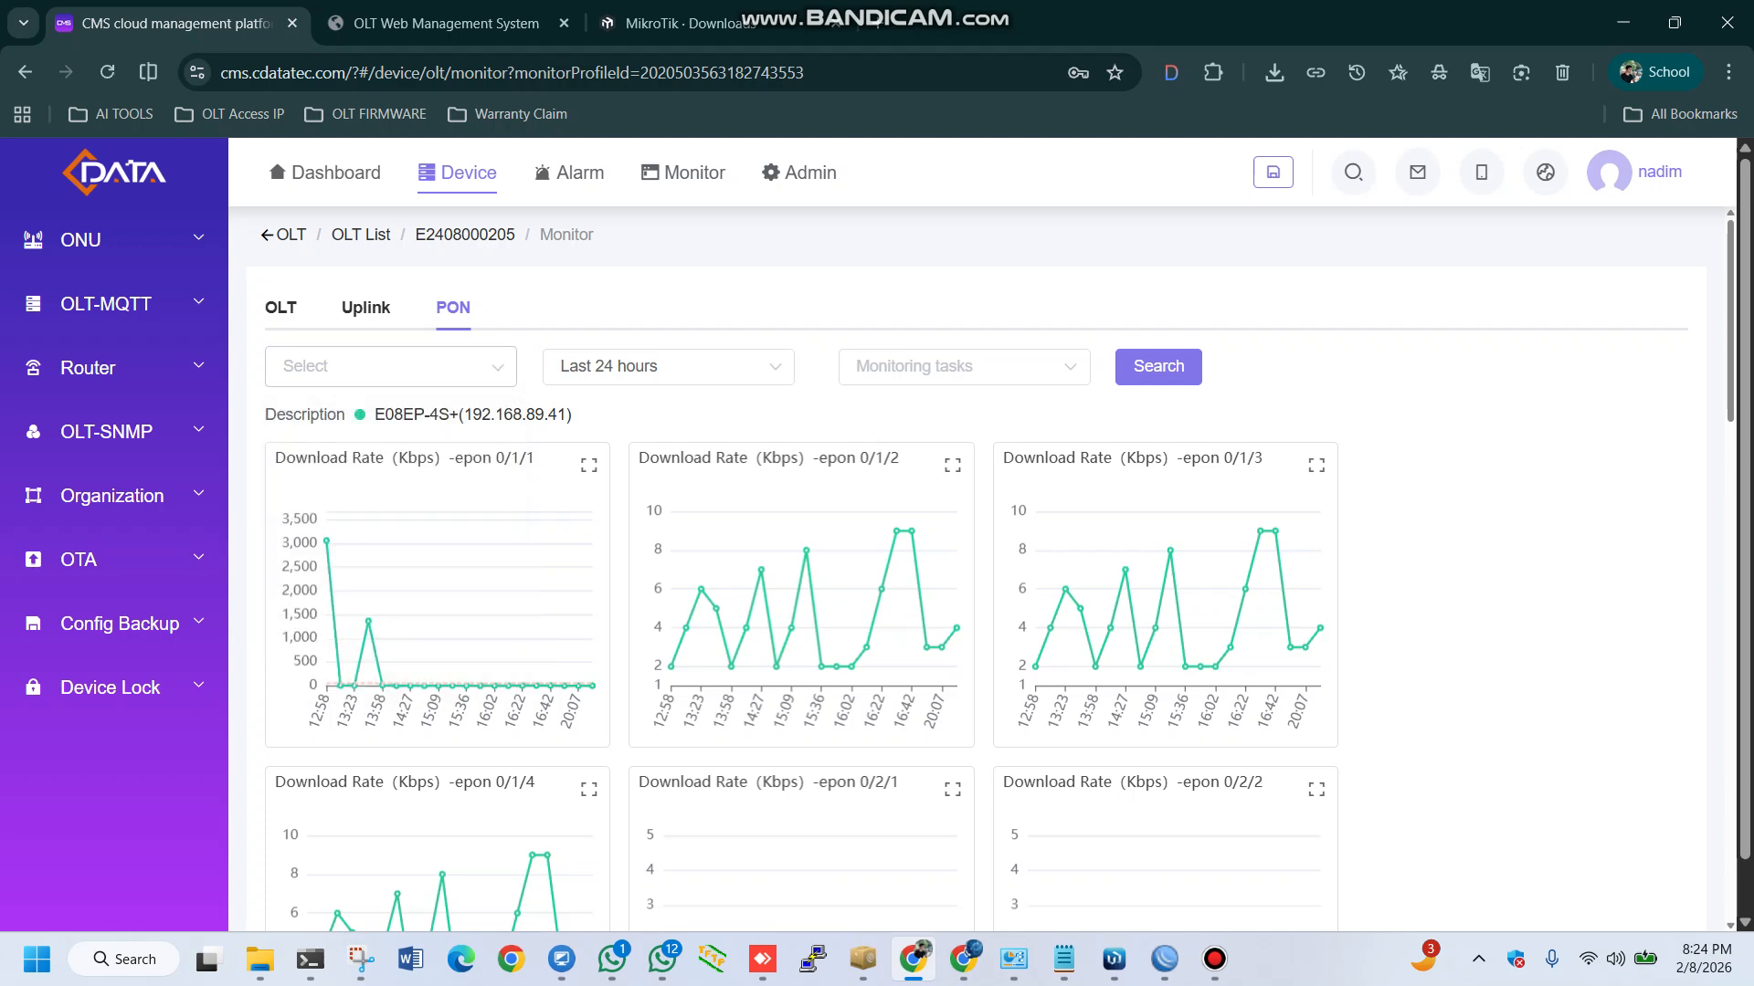
Return to the OLT-level charts and add E08EP-4S+(192.168.89.24) as a comparison device
{"action": "left_click", "coordinate": [280, 309]}
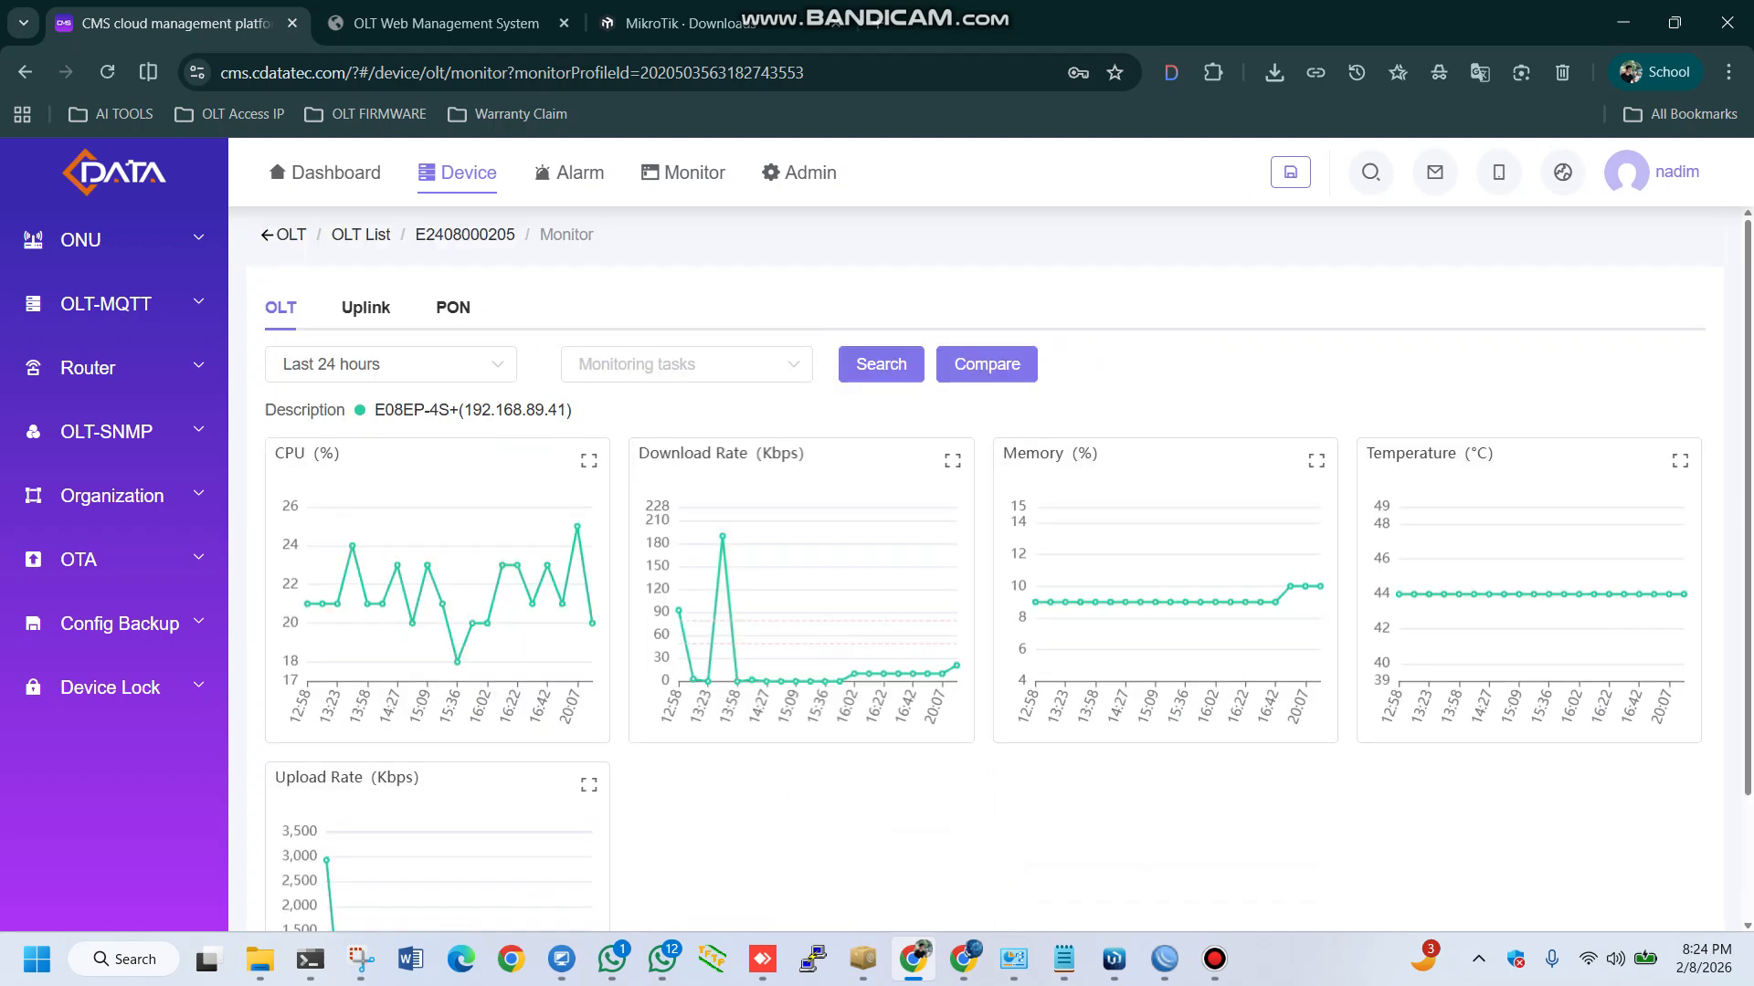
{"action": "left_click", "coordinate": [986, 363]}
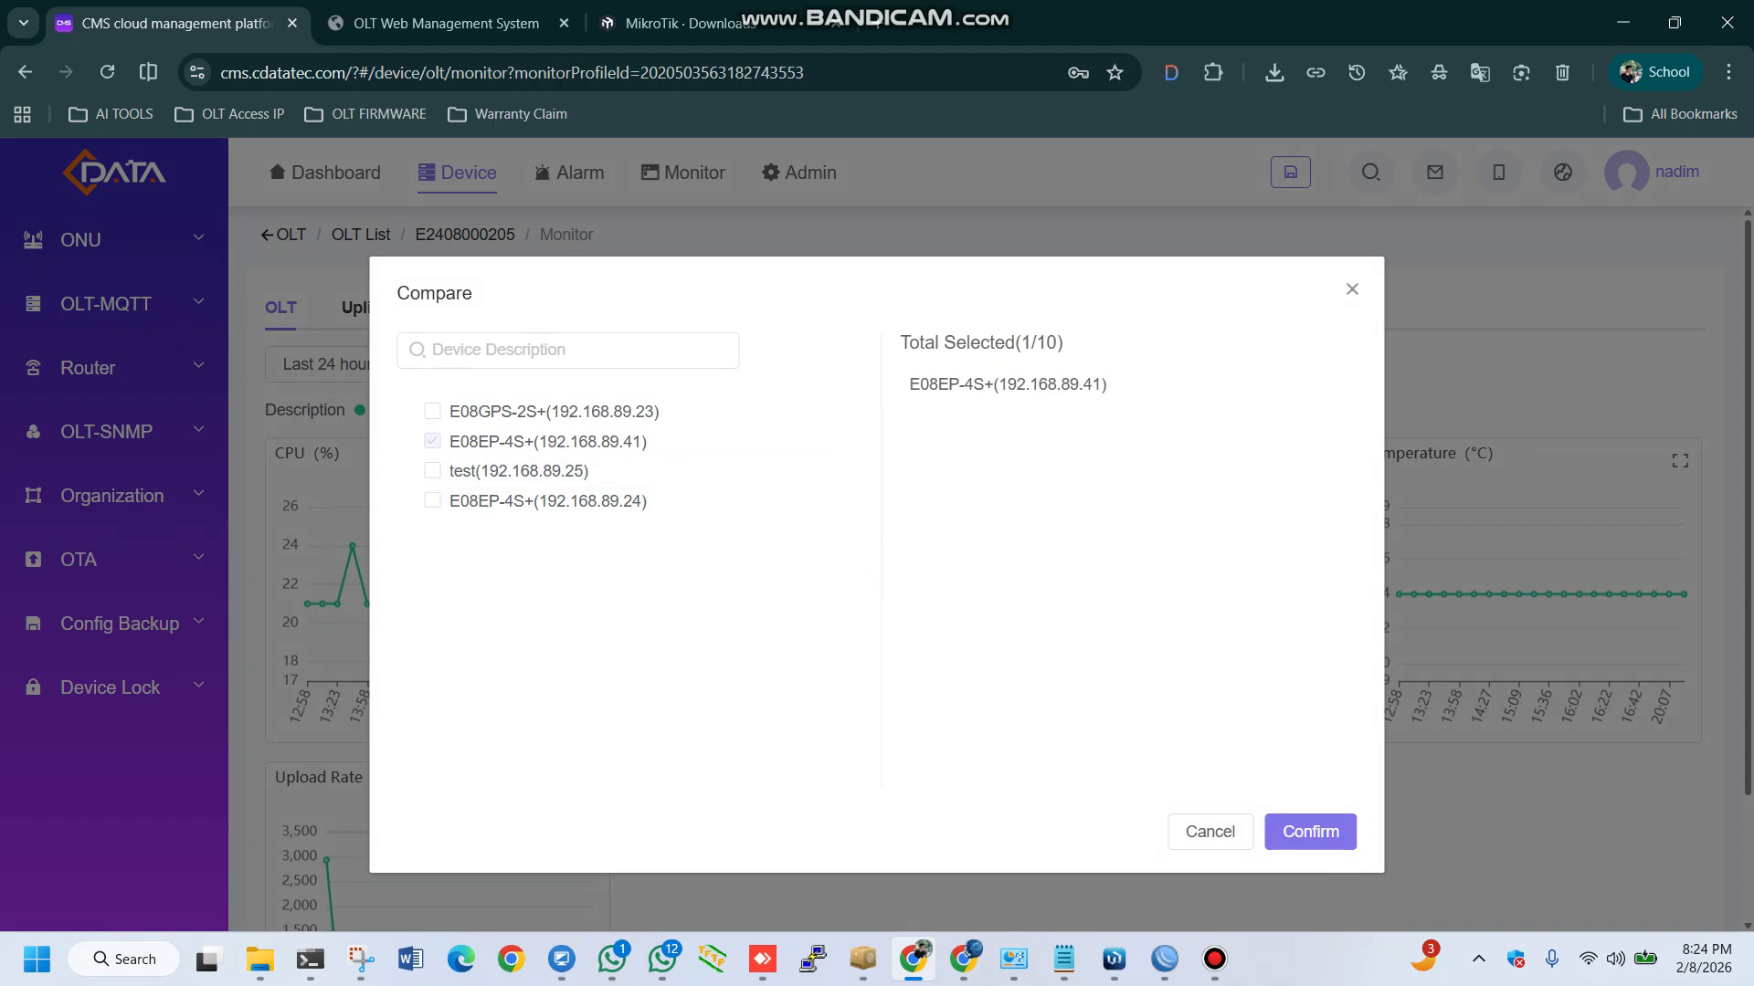
{"action": "left_click", "coordinate": [432, 501]}
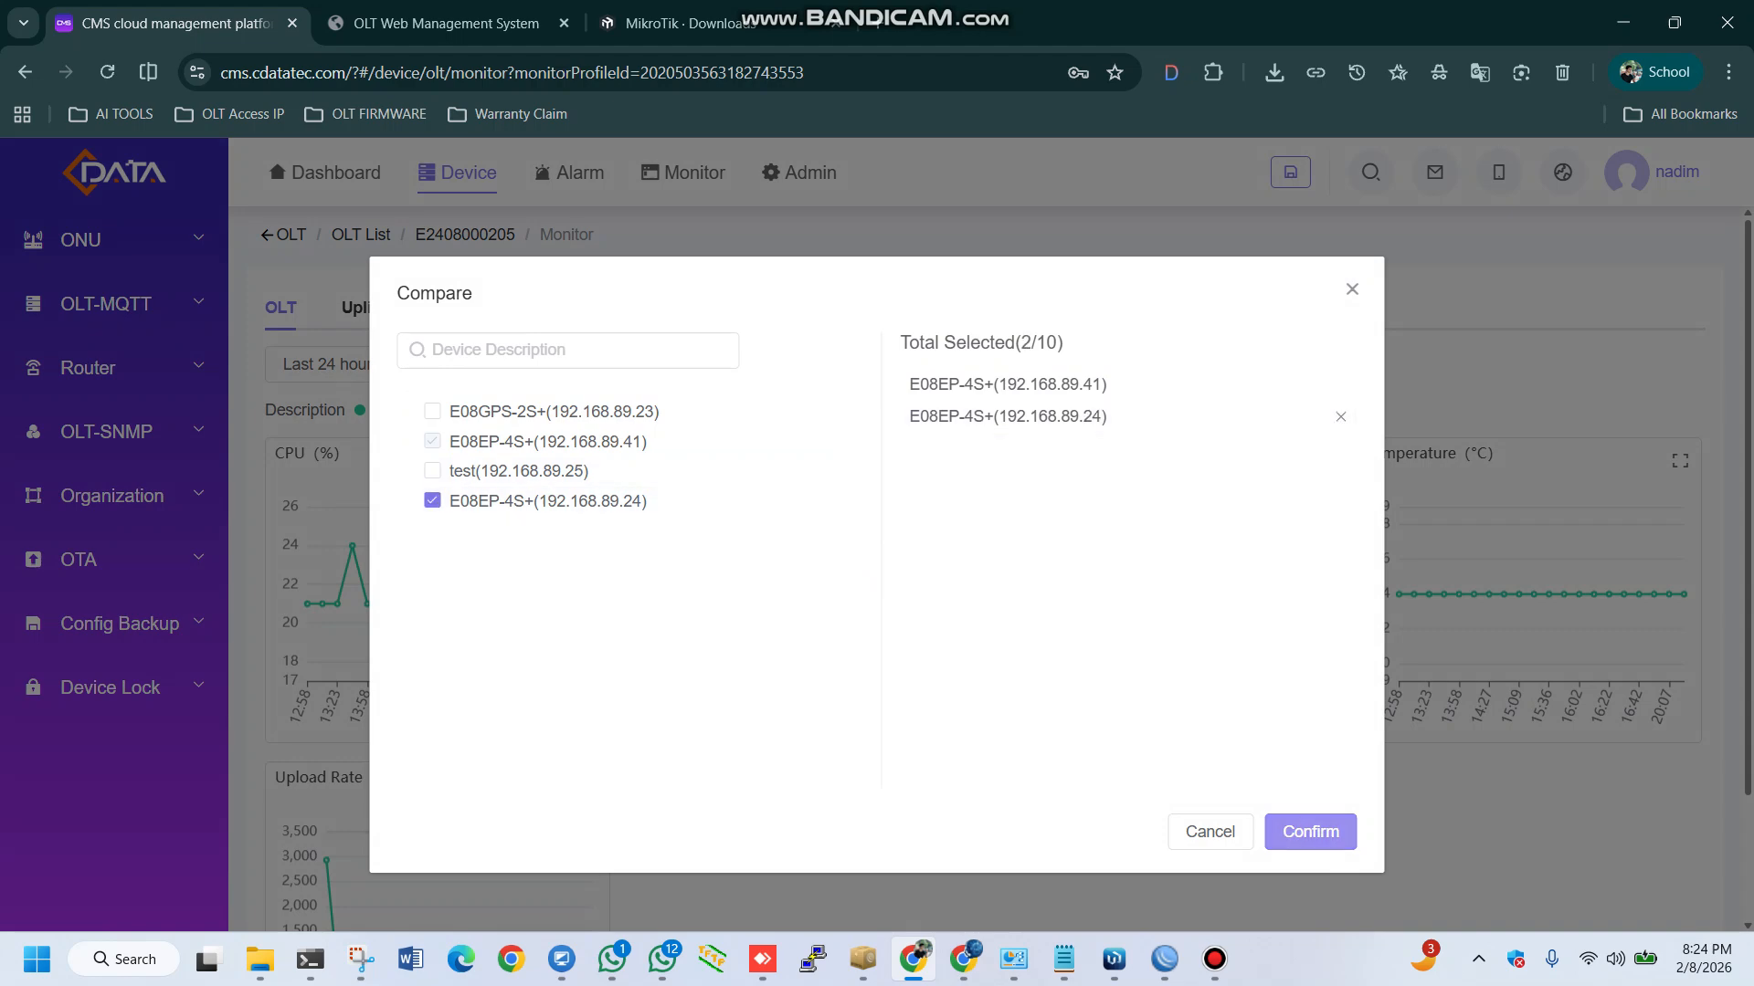
{"action": "left_click", "coordinate": [1309, 832]}
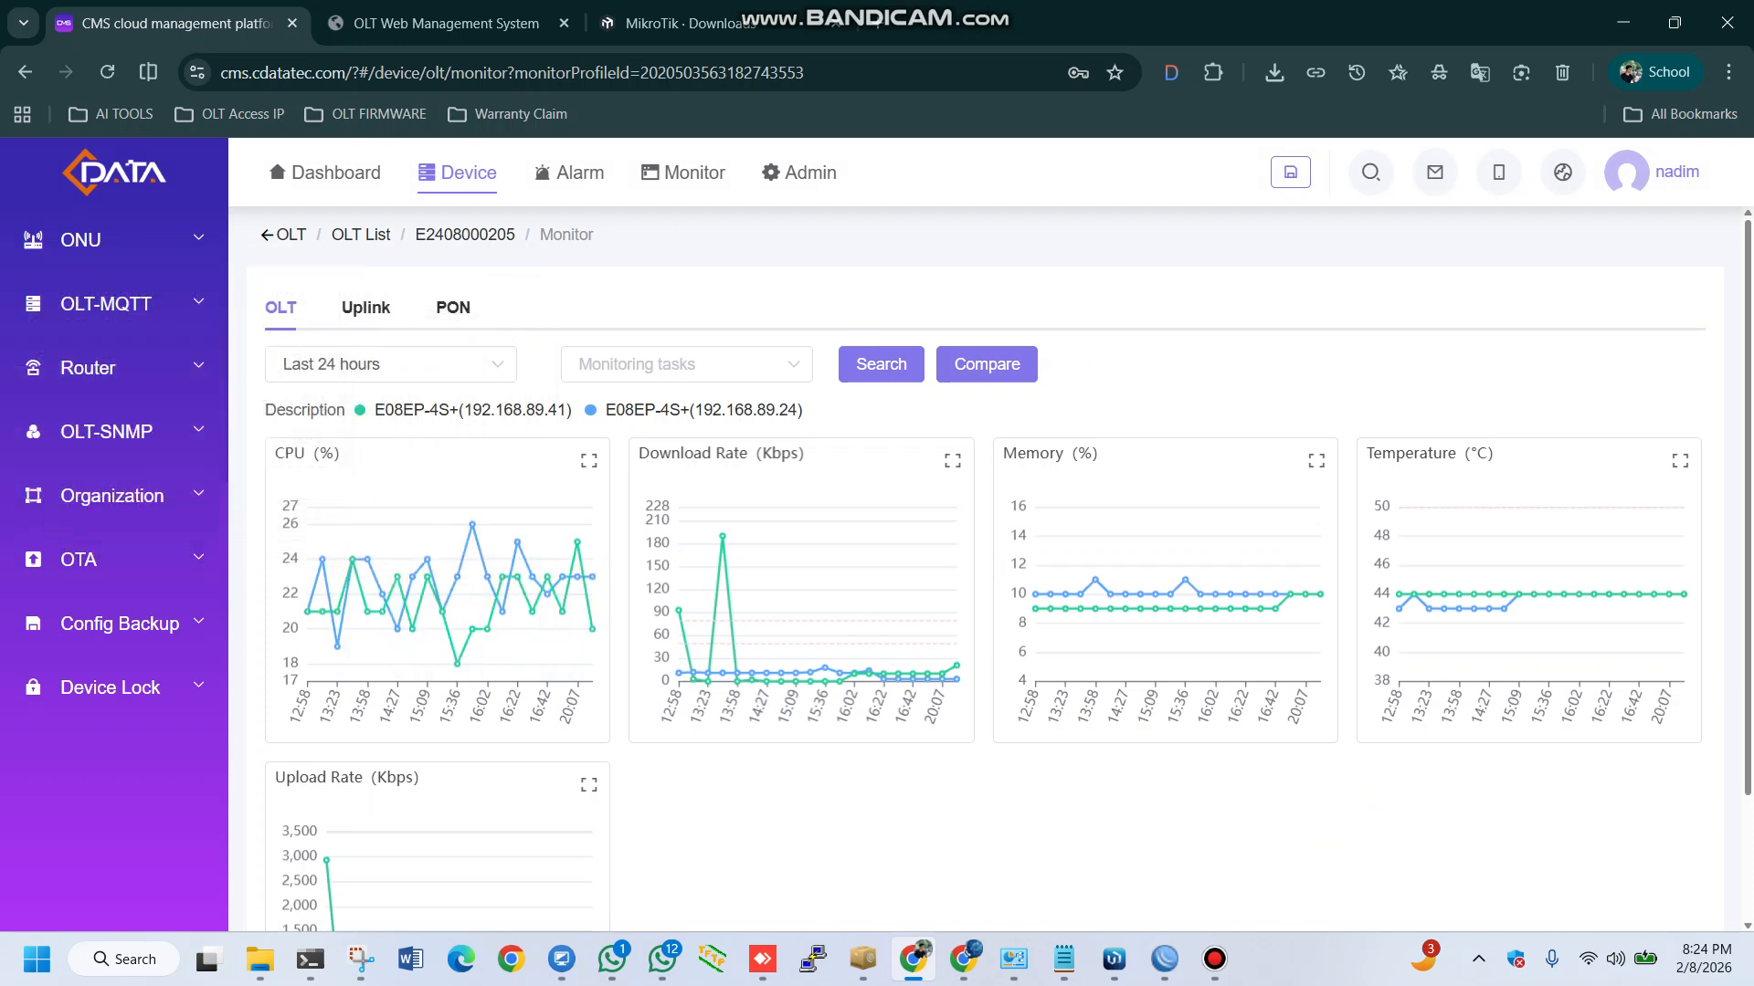
Examine the CPU, download rate, memory, temperature and upload rate charts of the two compared OLTs
{"action": "left_click_drag", "start_coordinate": [374, 410], "coordinate": [394, 410]}
{"action": "left_click_drag", "start_coordinate": [566, 410], "coordinate": [535, 410]}
{"action": "left_click", "coordinate": [537, 411]}
{"action": "left_click_drag", "start_coordinate": [614, 410], "coordinate": [712, 410]}
{"action": "left_click", "coordinate": [713, 410]}
{"action": "mouse_move", "coordinate": [415, 571]}
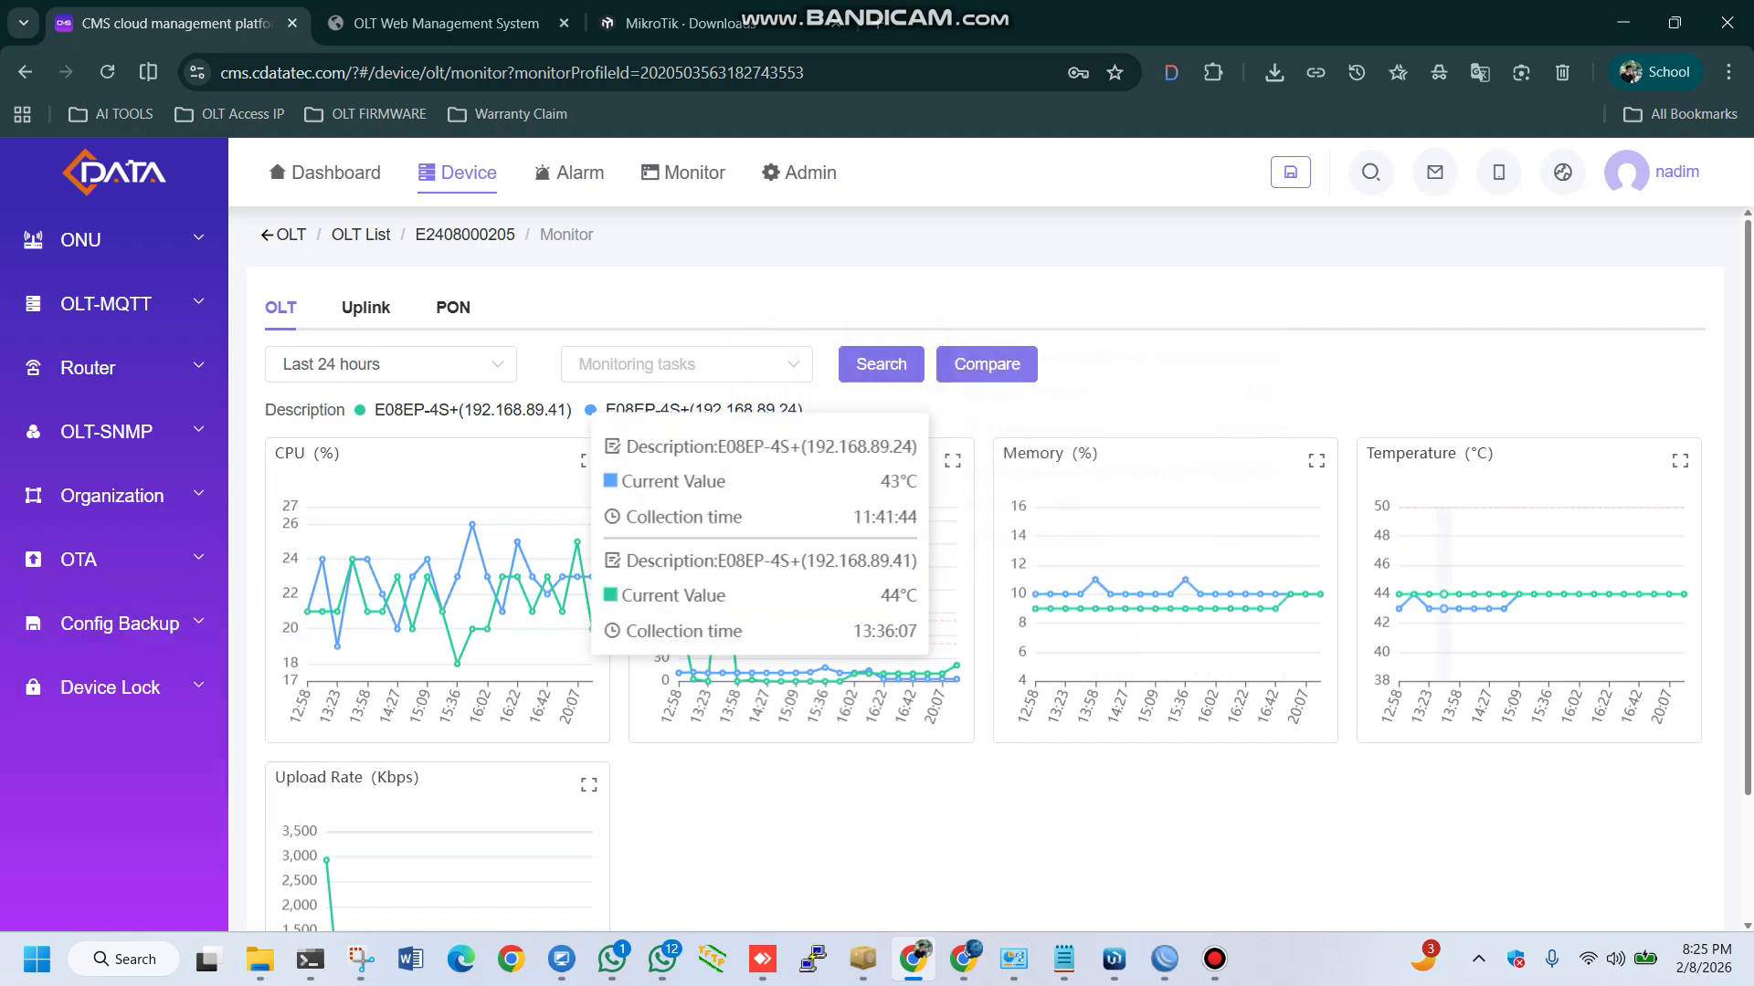
{"action": "scroll", "coordinate": [877, 457], "scroll_direction": "down", "scroll_amount": 1}
{"action": "scroll", "coordinate": [457, 411], "scroll_direction": "up", "scroll_amount": 1}
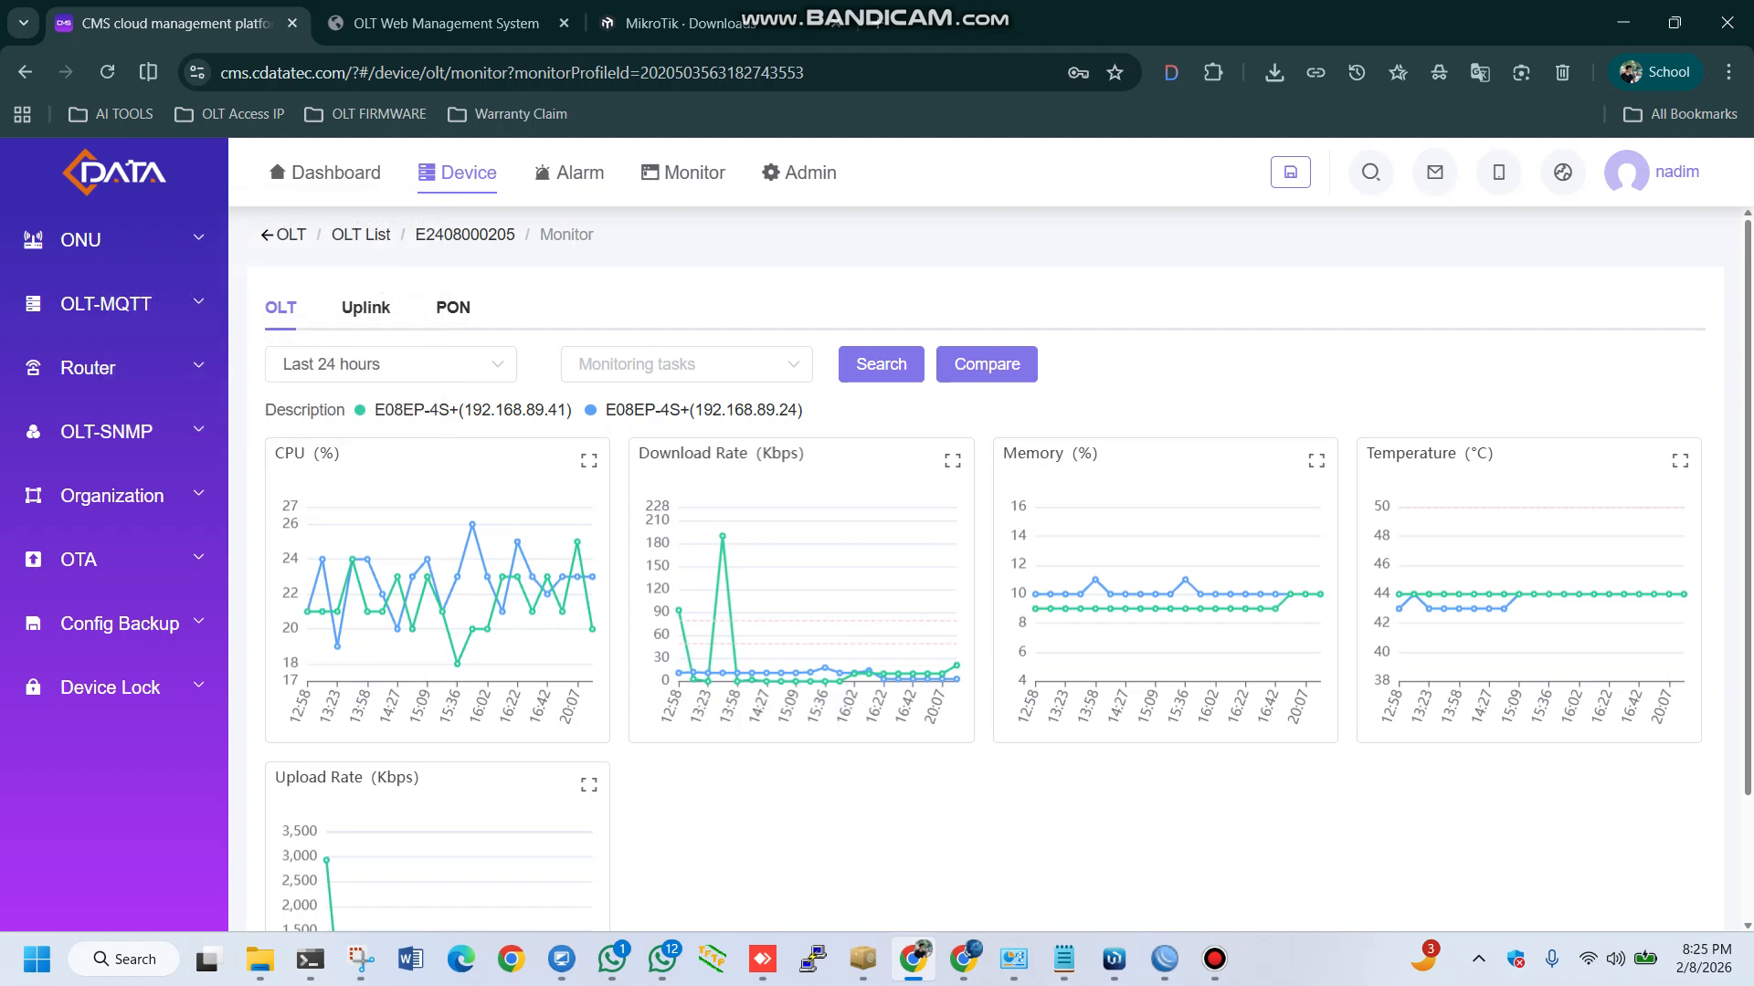